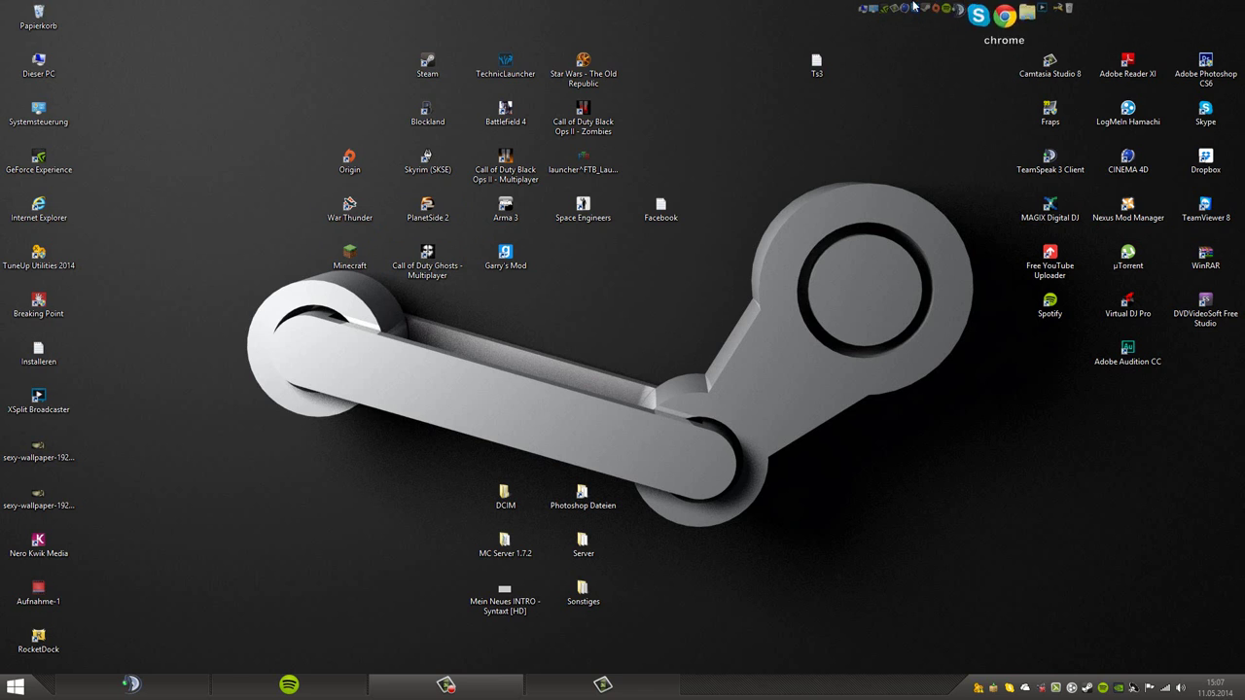
click(999, 17)
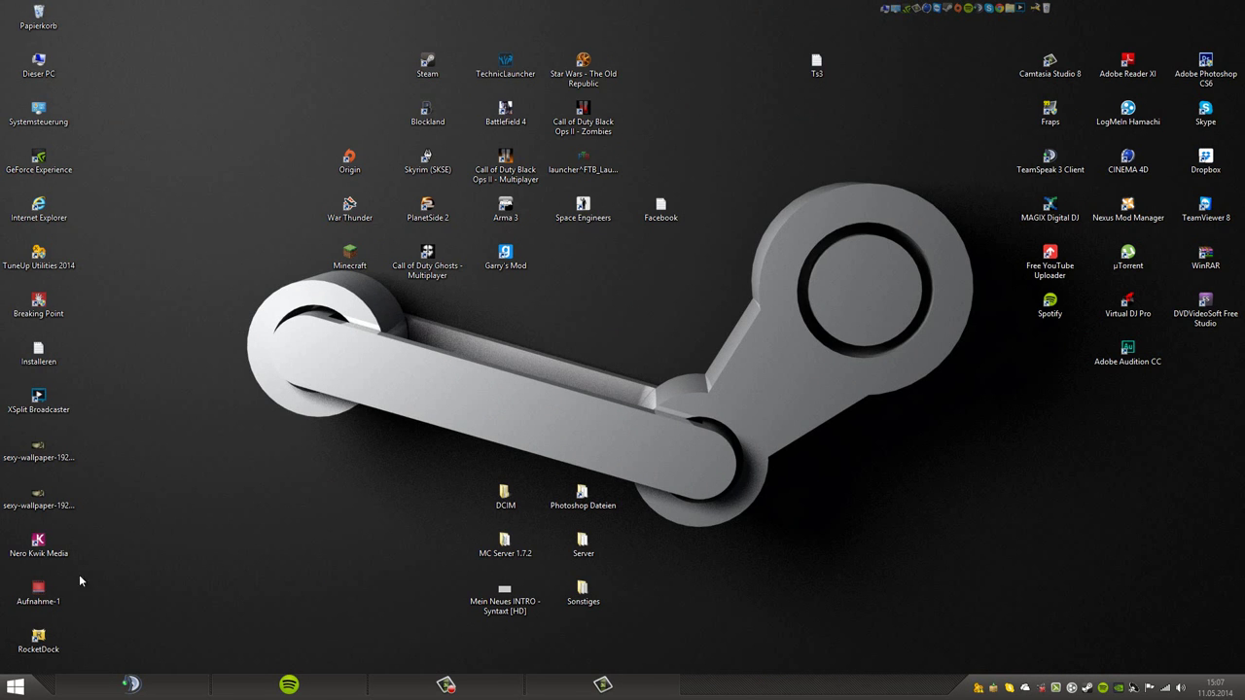
click(14, 686)
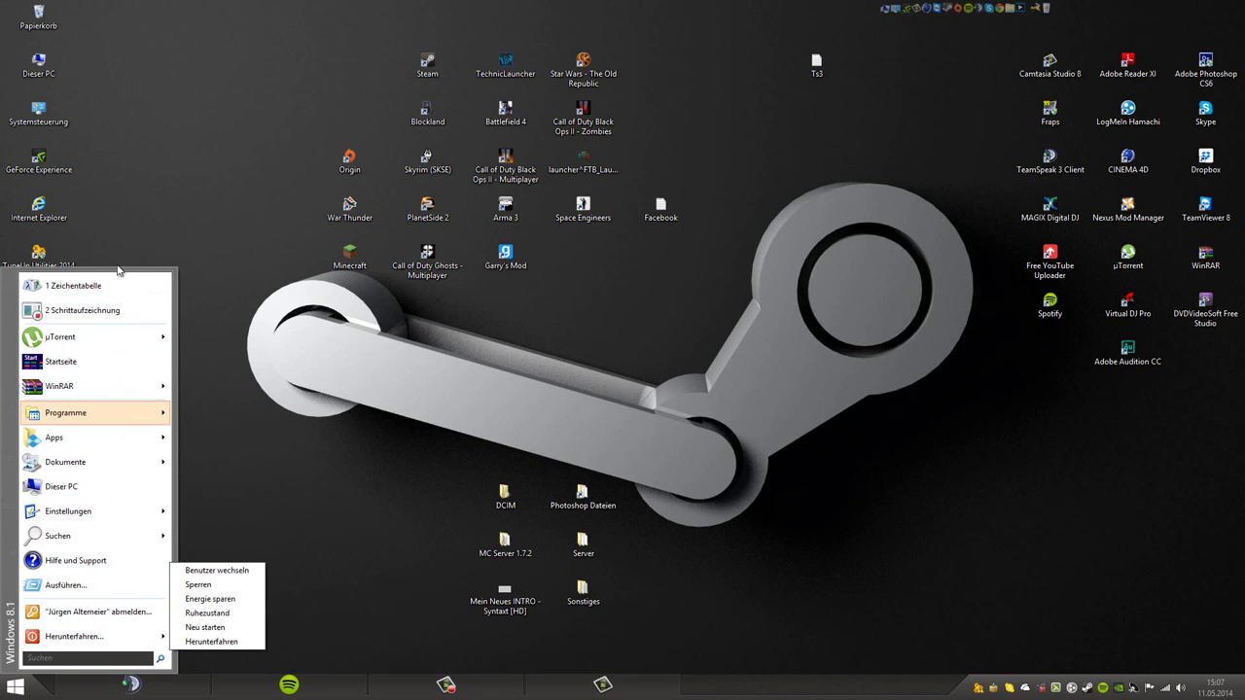
click(262, 413)
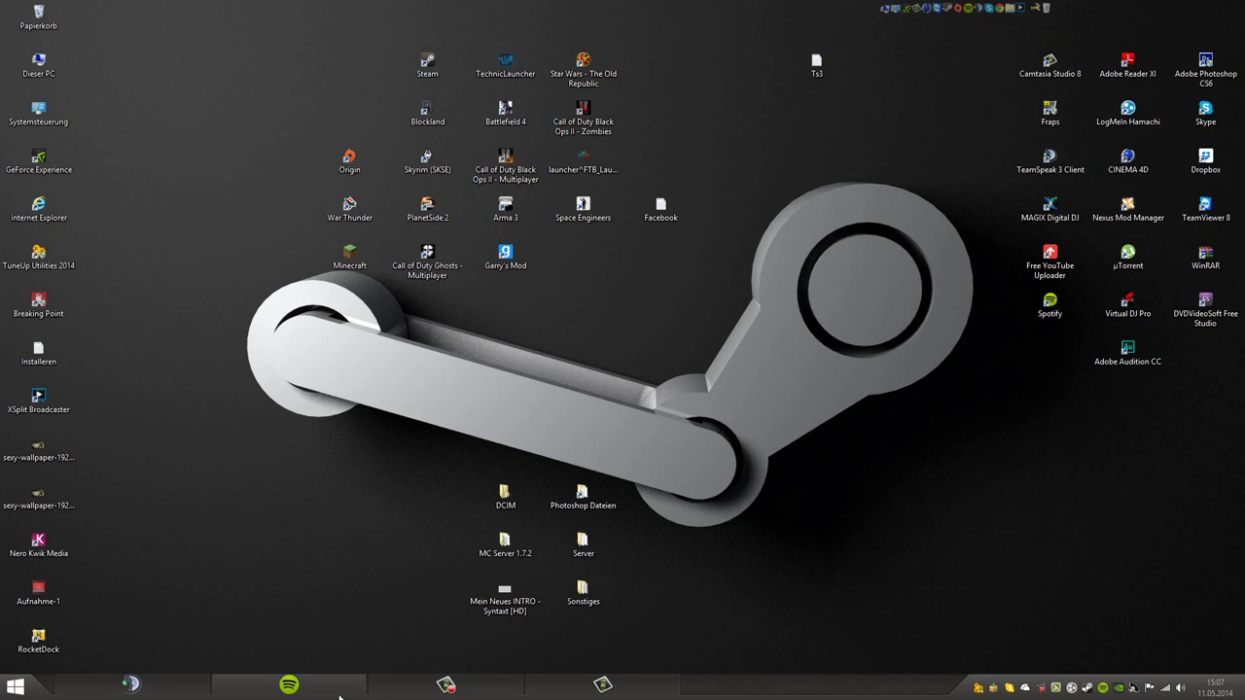
click(992, 13)
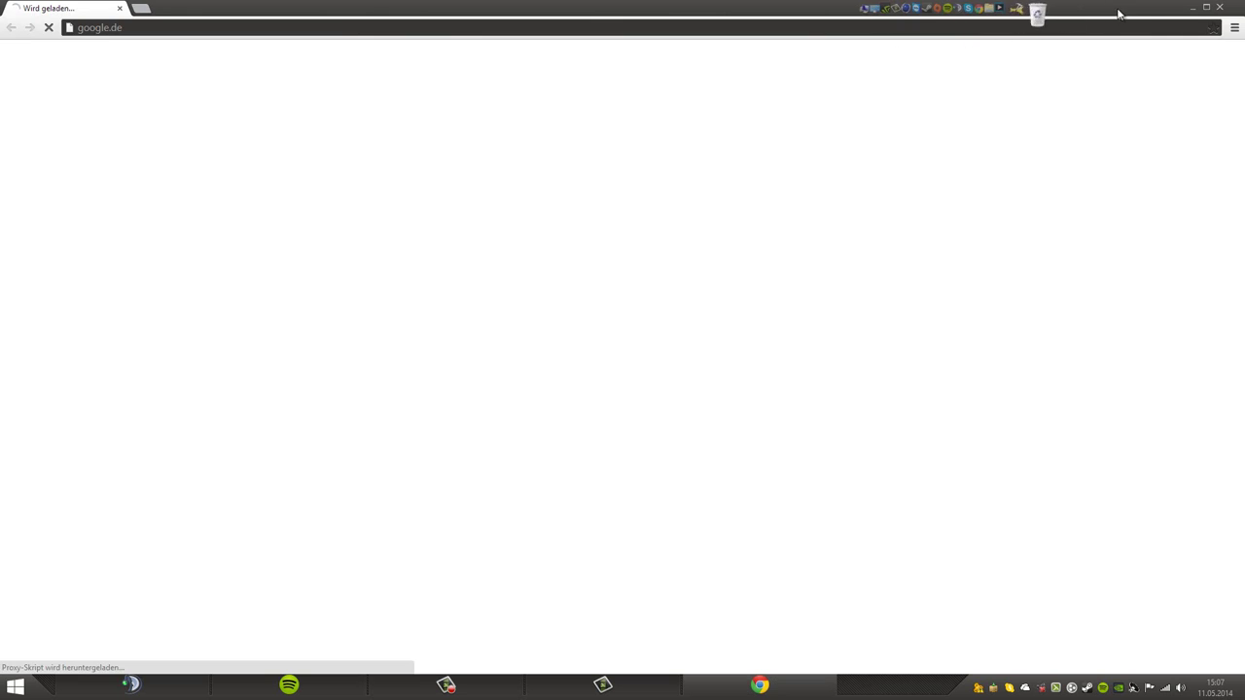
click(1220, 8)
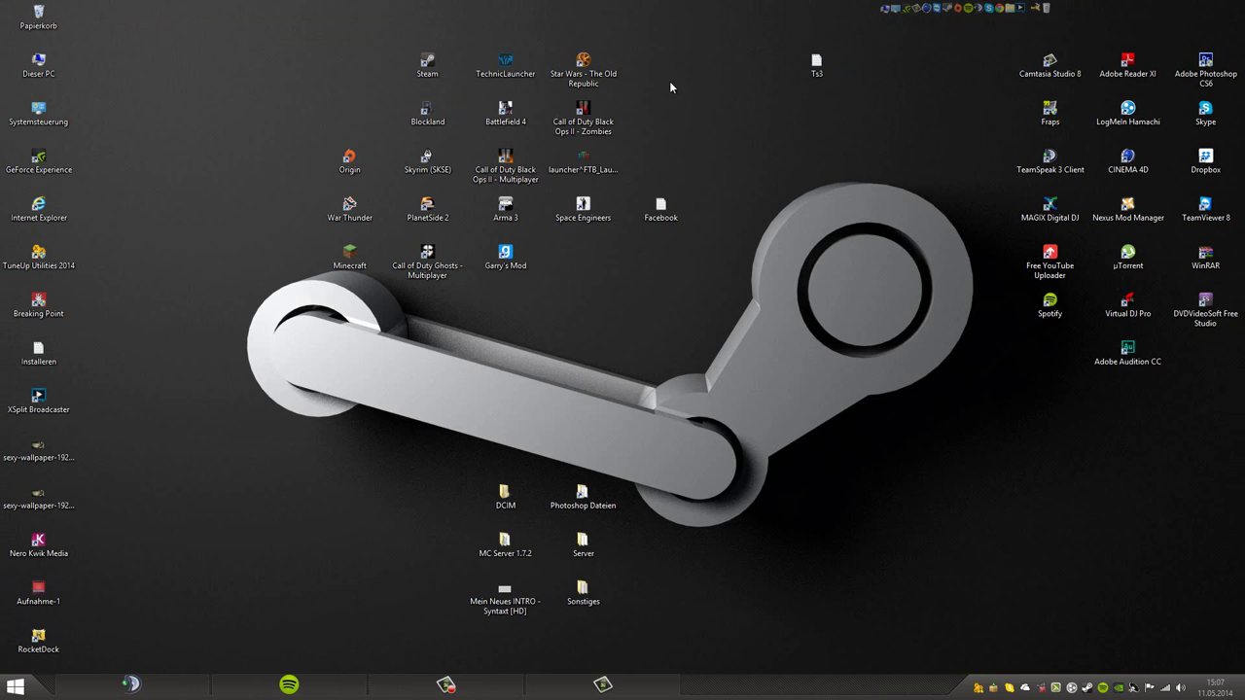
drag(757, 29, 866, 91)
Open the Chrome browser and go to rocketdock.com.
click(994, 13)
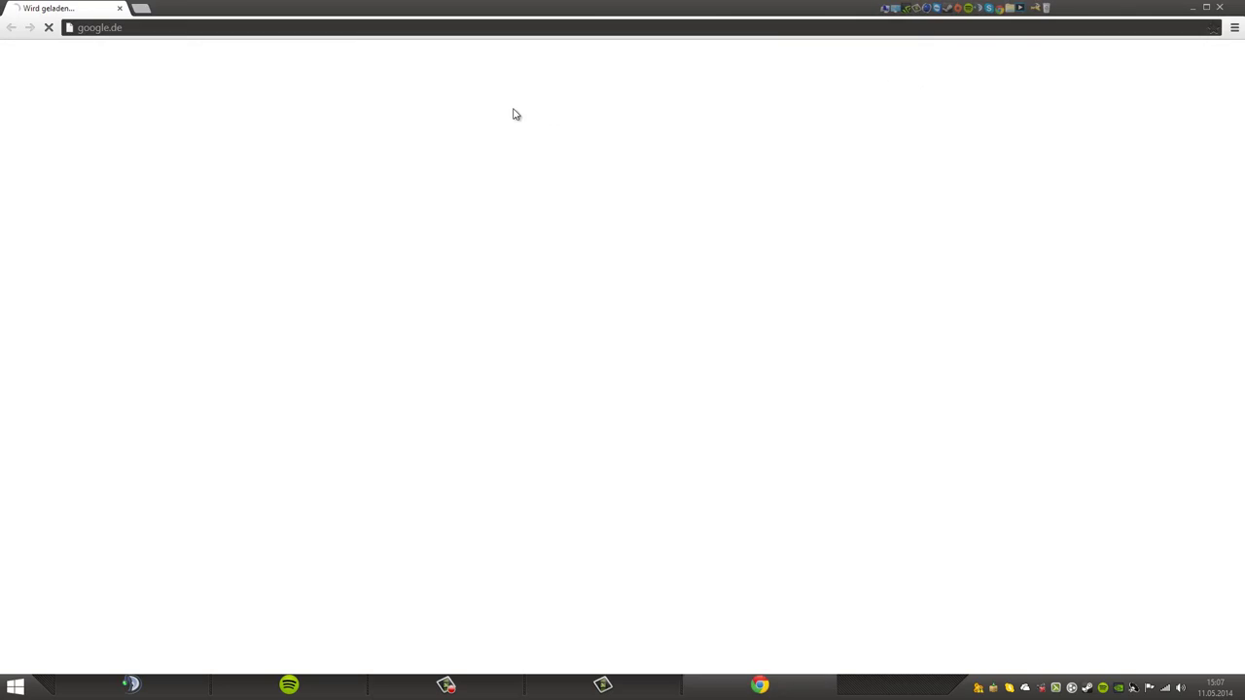
click(135, 29)
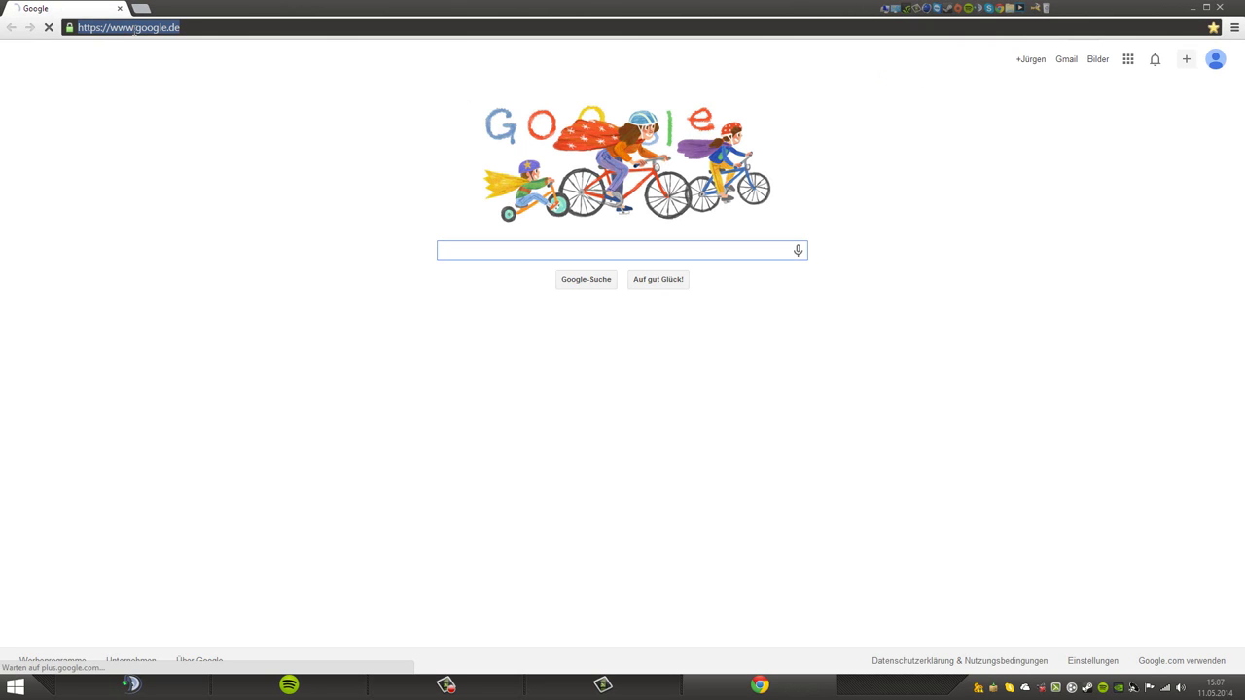
text(rocketdock.com)
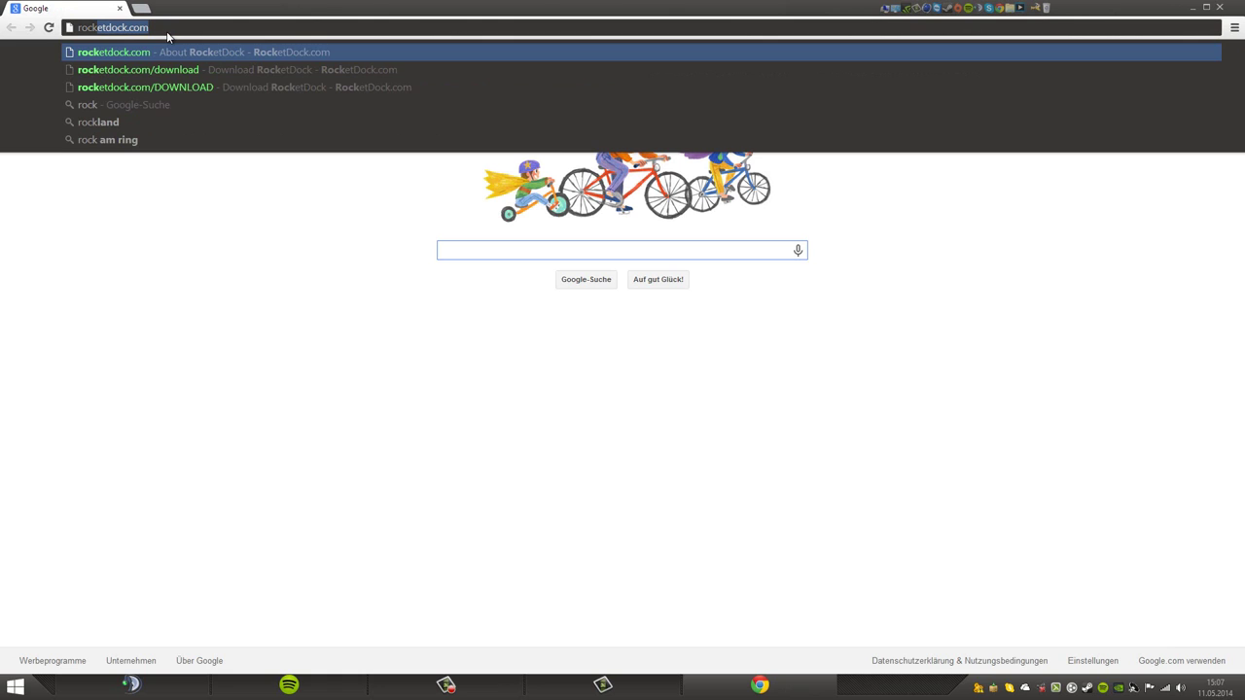
key(Return)
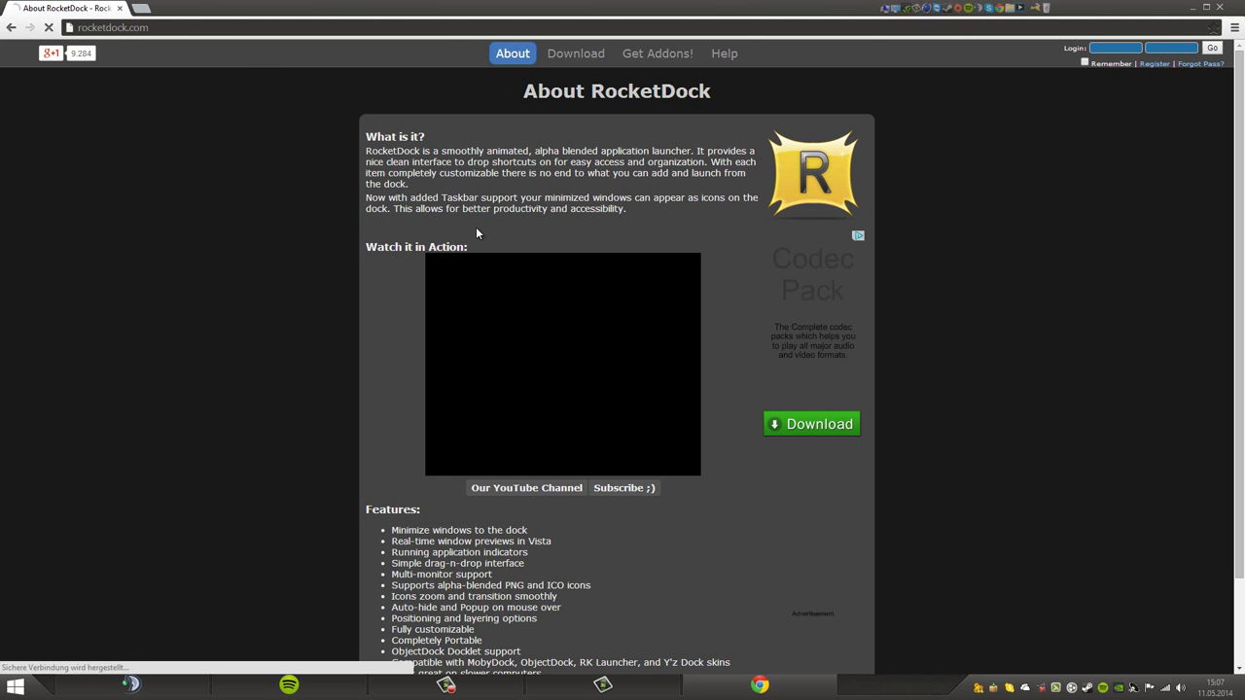
scroll(481, 250, down, 1)
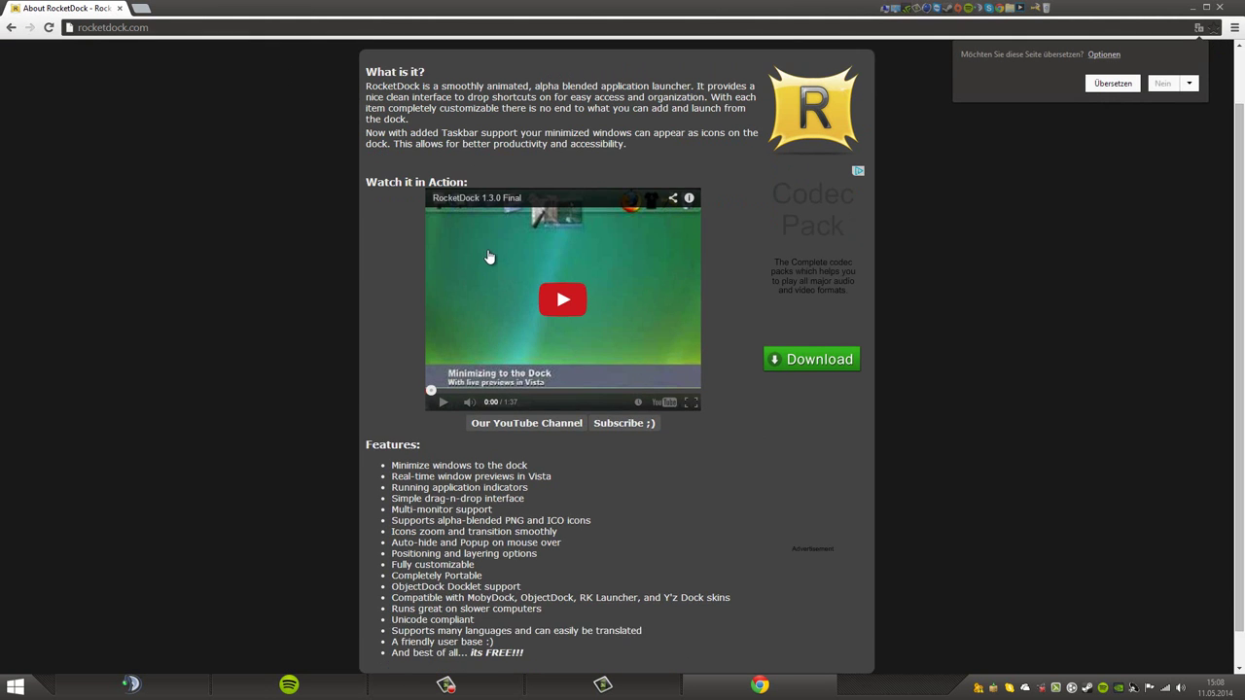
scroll(635, 537, up, 1)
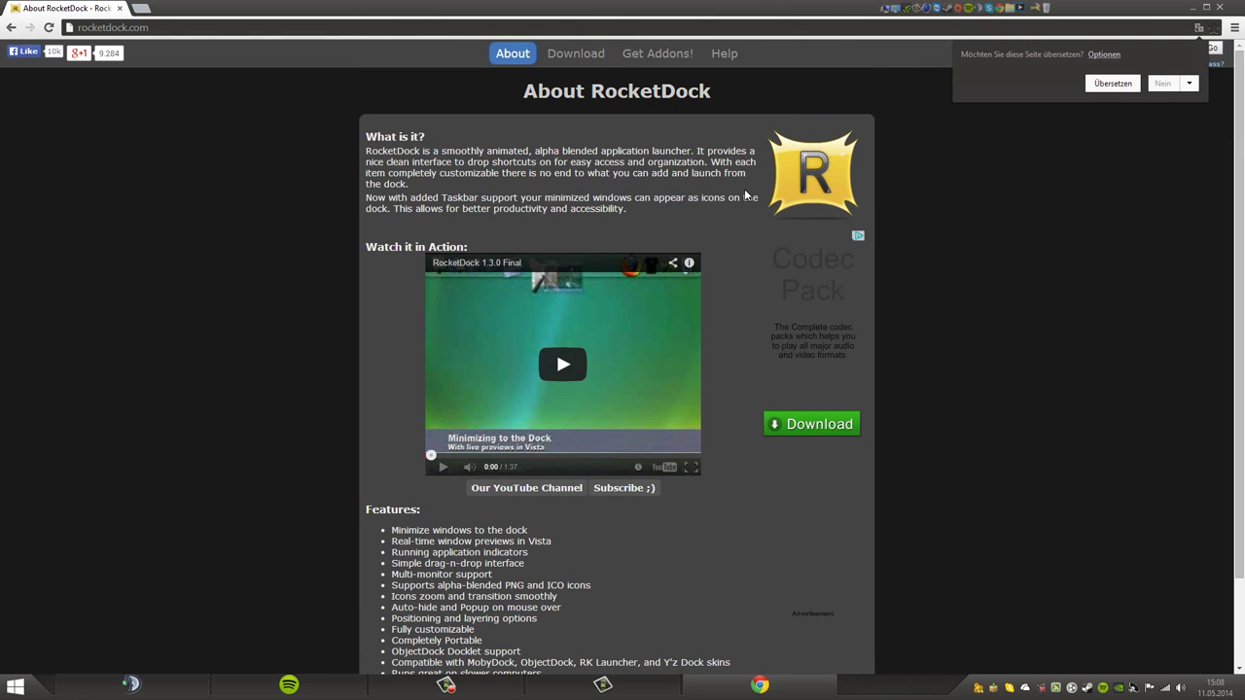
drag(147, 116, 845, 457)
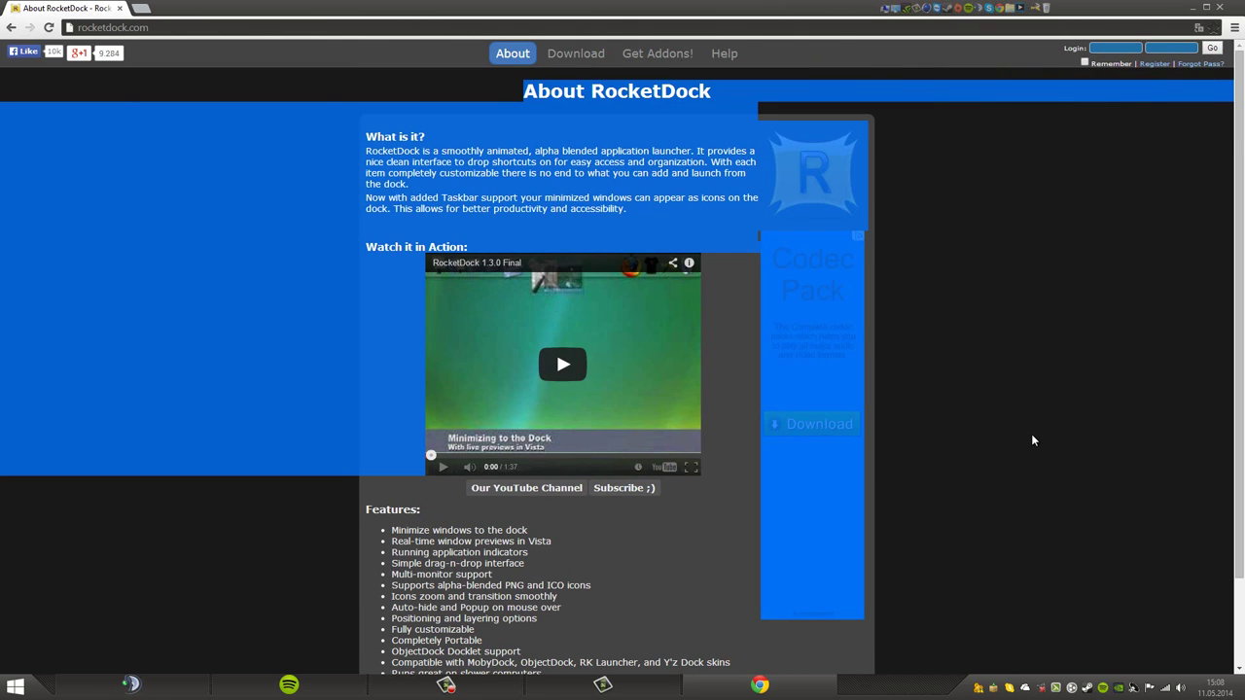
click(163, 118)
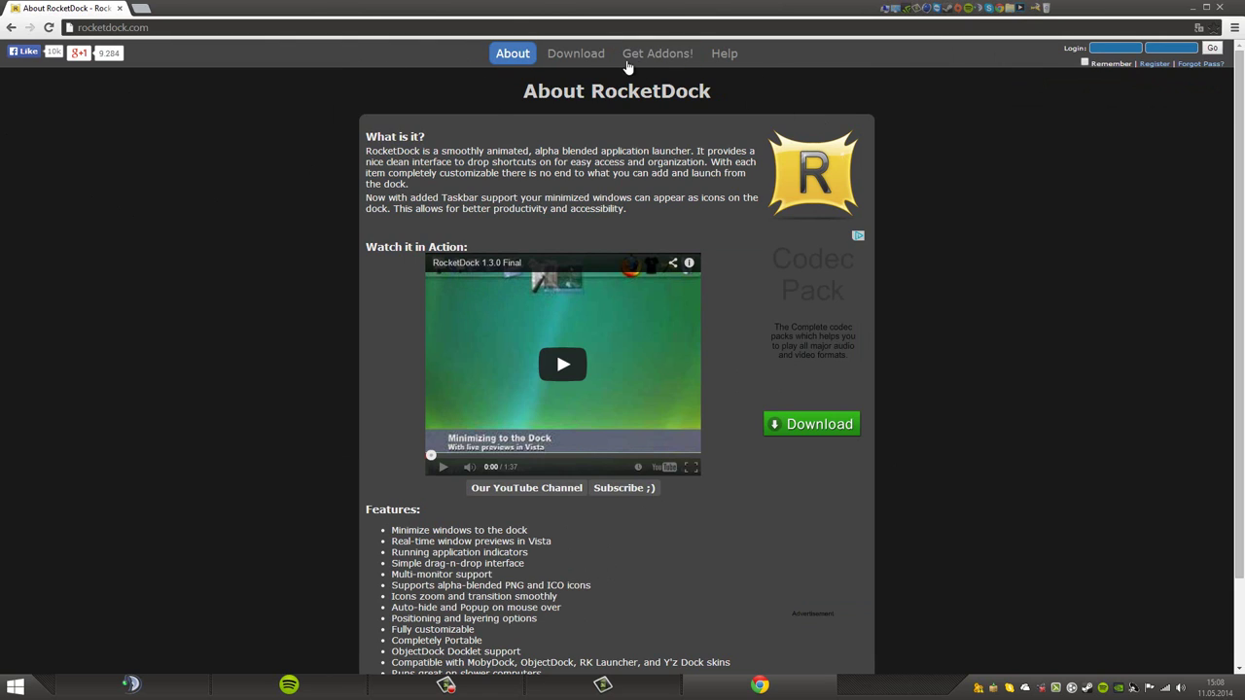
Download the RocketDock v1.3.5 installer from the site's download page.
click(583, 61)
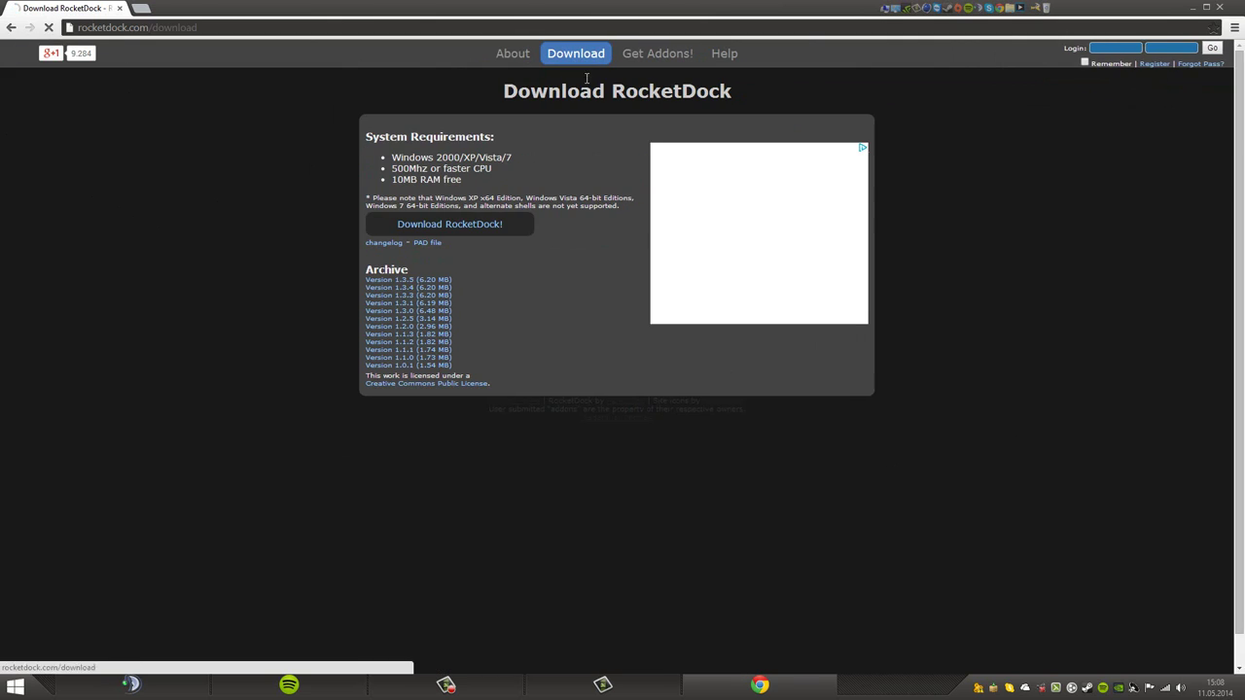
click(408, 227)
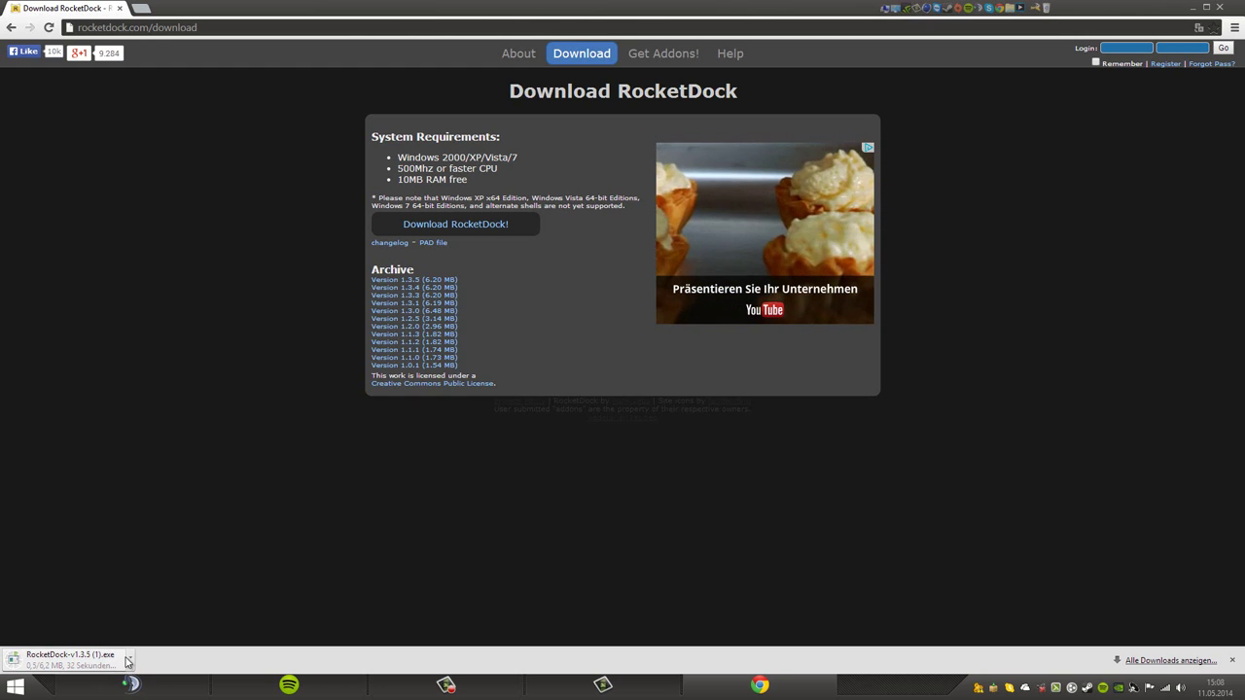
click(136, 661)
Try to run the downloaded RocketDock installer with Deutsch as the setup language.
click(68, 658)
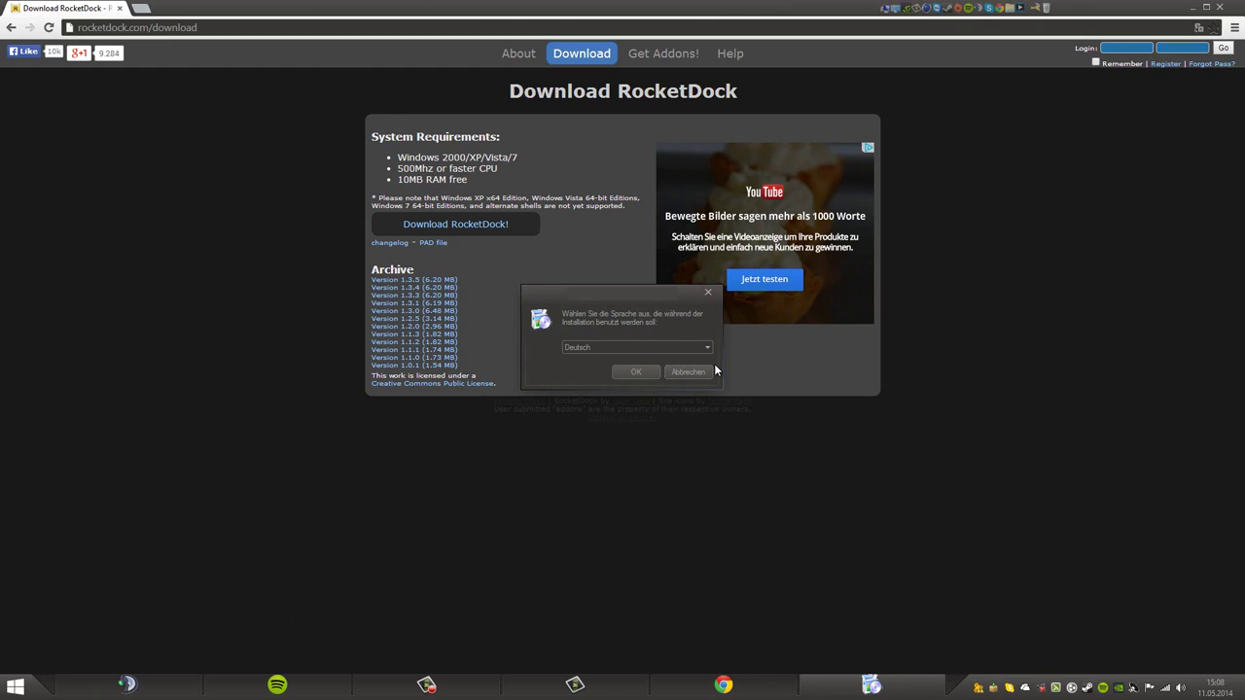
key(Return)
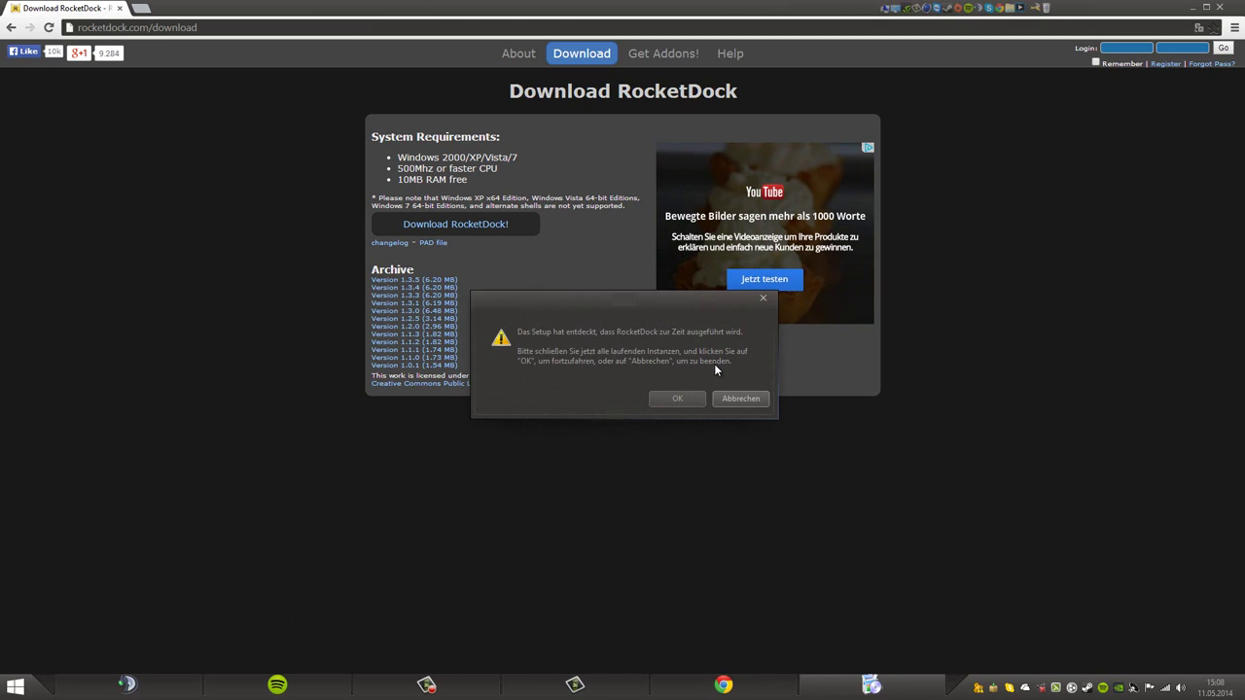
key(Return)
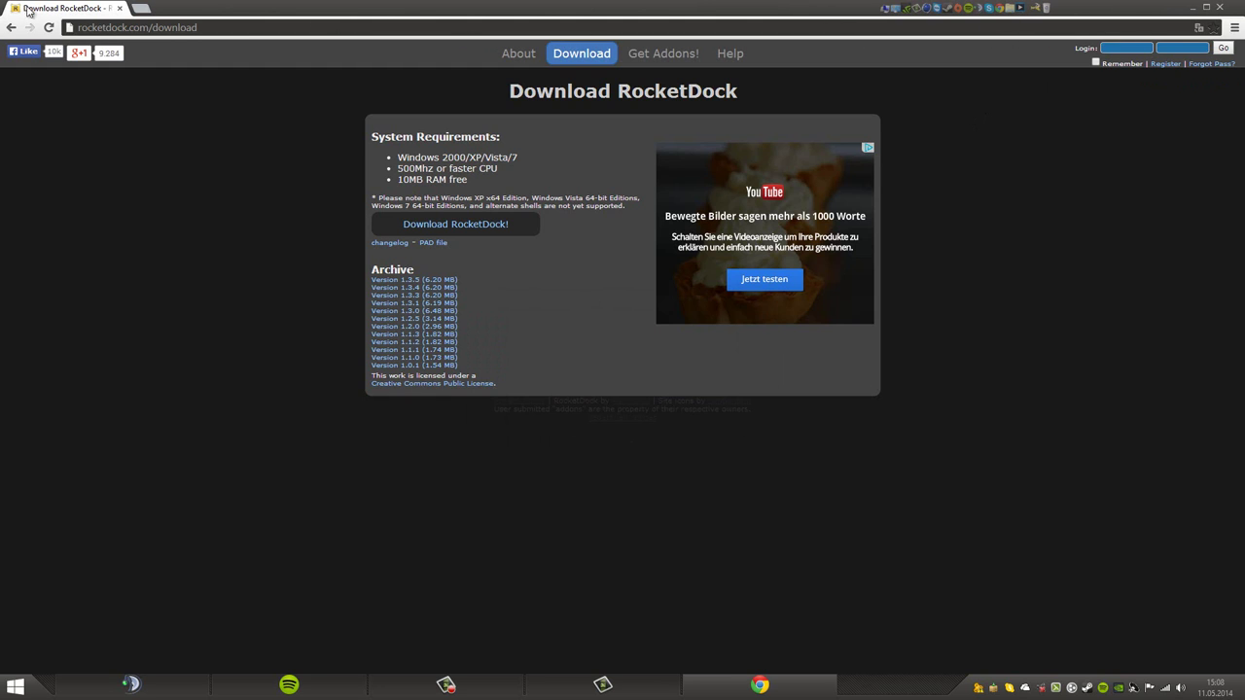
Minimize the browser and move the Ts3 desktop icon directly below the Facebook icon.
drag(1148, 11, 786, 80)
click(790, 73)
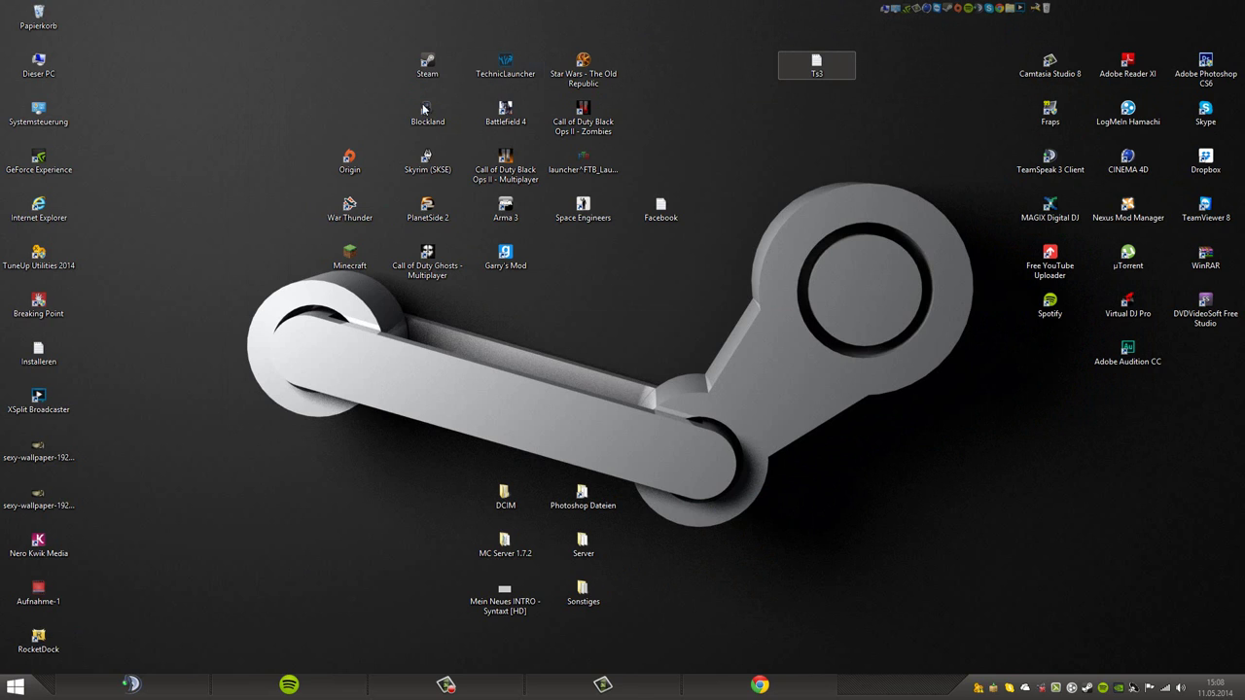
drag(266, 30, 960, 304)
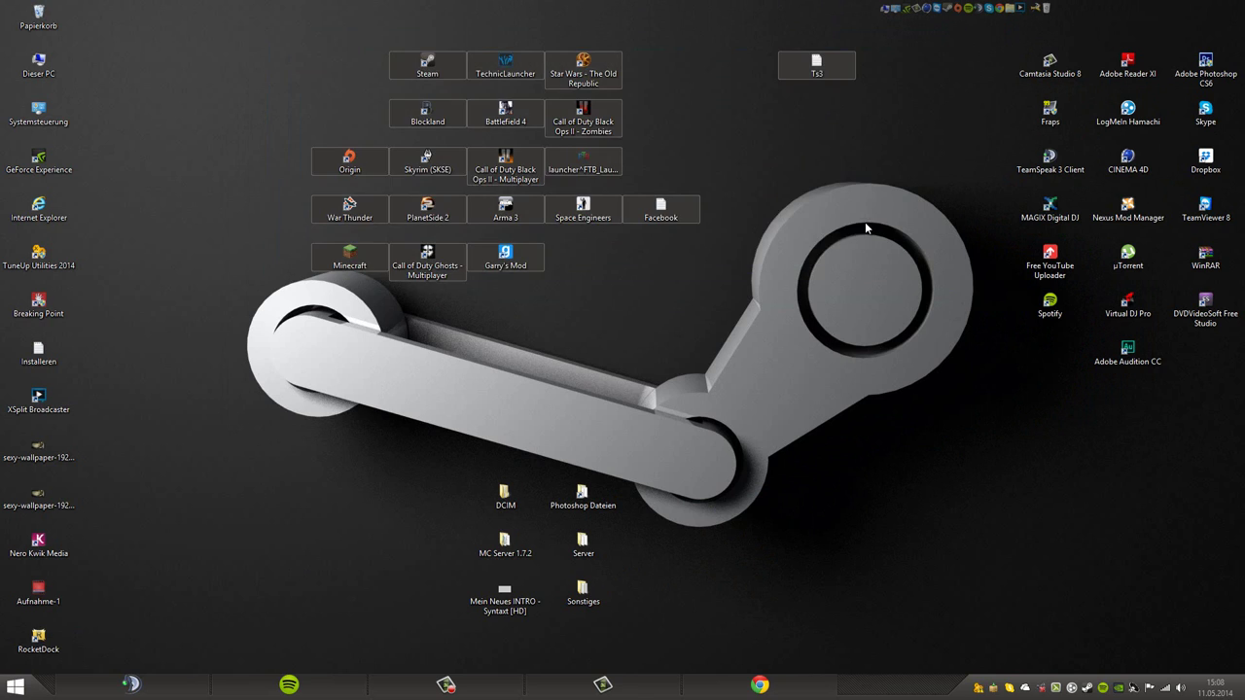
click(865, 222)
drag(817, 64, 736, 267)
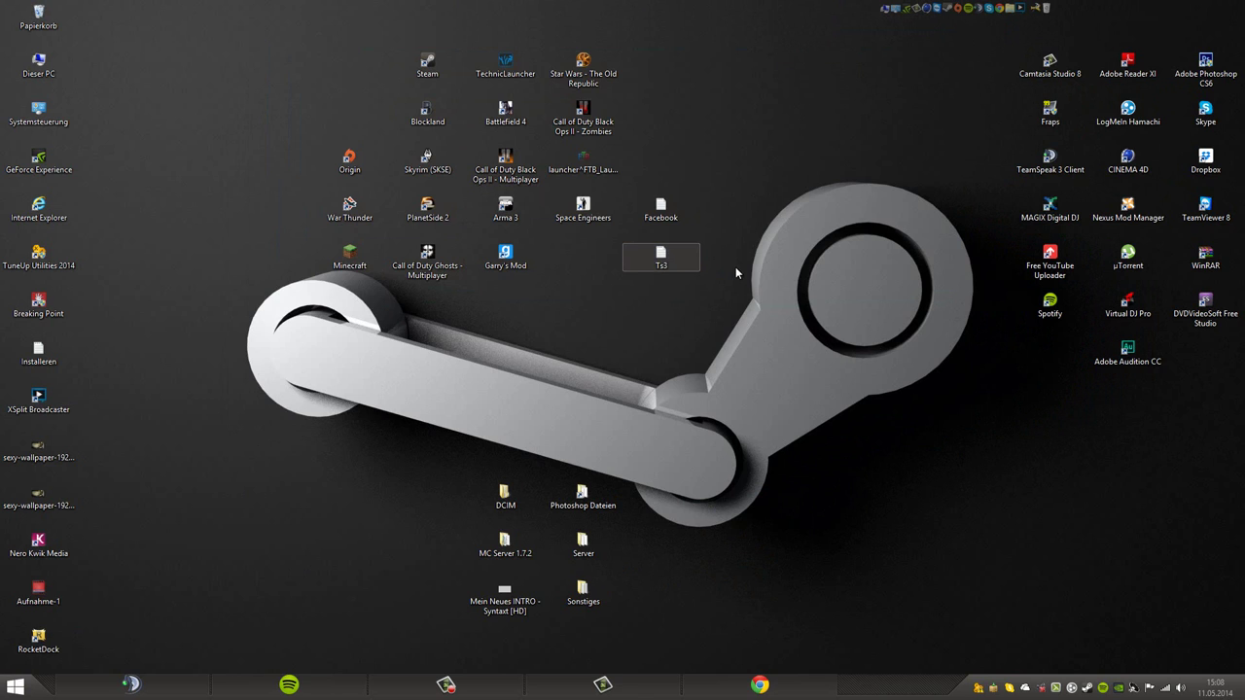
click(735, 267)
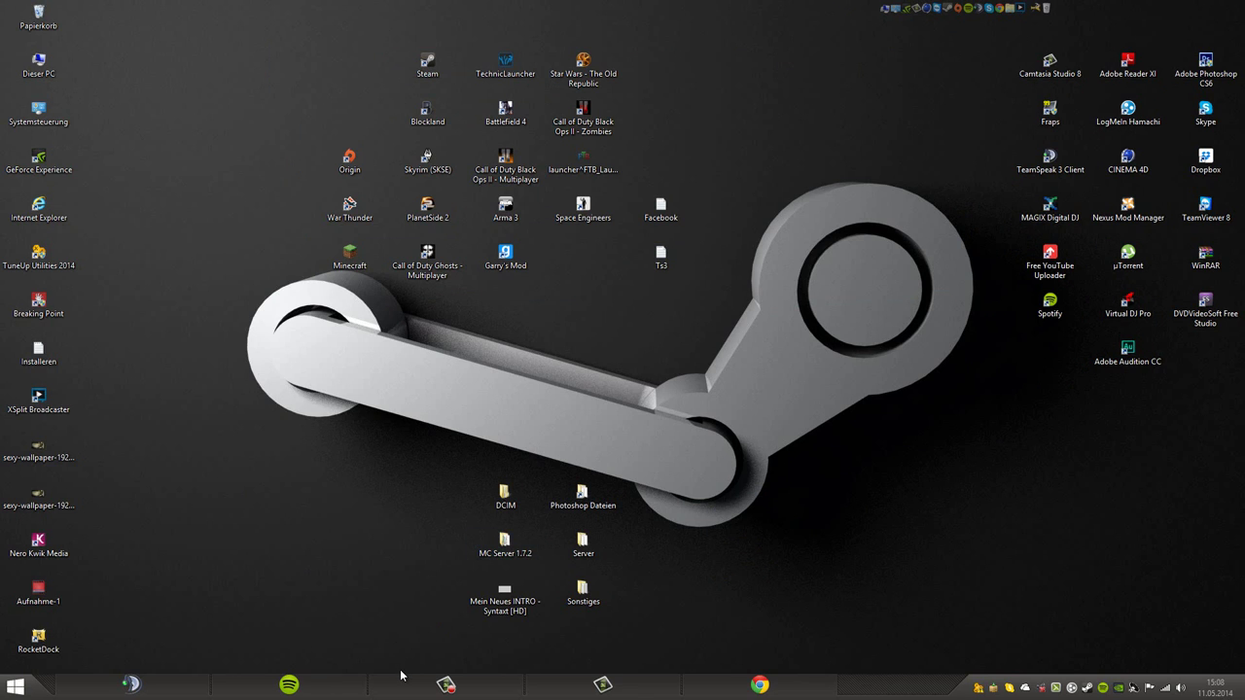
Move the RocketDock shortcut out of the icon column to a free area of the desktop.
drag(274, 380, 785, 36)
click(785, 36)
drag(123, 642, 230, 389)
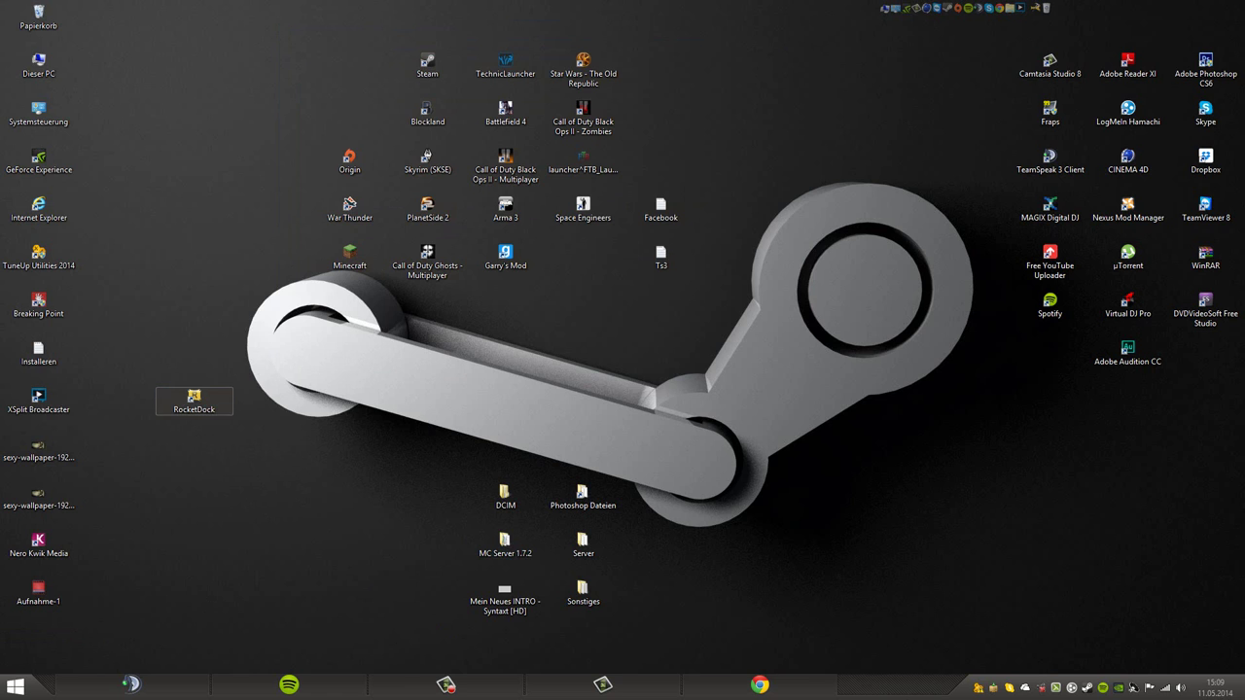
End the running RocketDock process in Task Manager and close Task Manager.
right_click(898, 689)
right_click(870, 686)
click(902, 642)
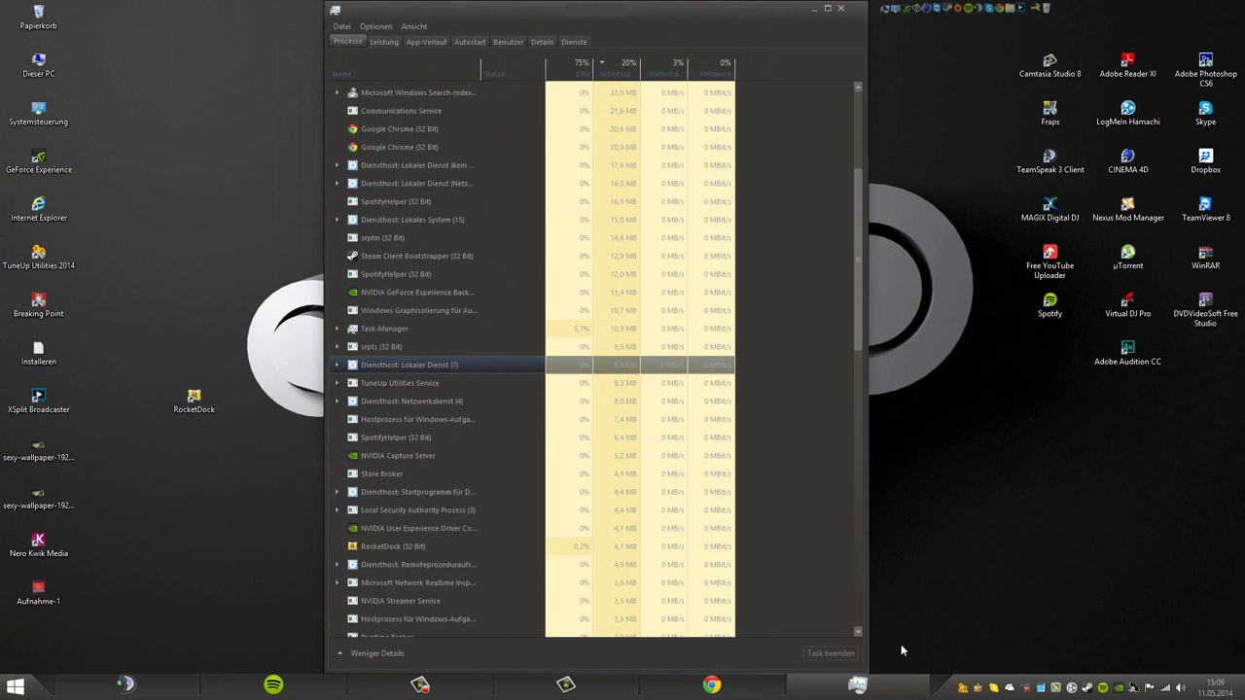
key(r)
key(Menu)
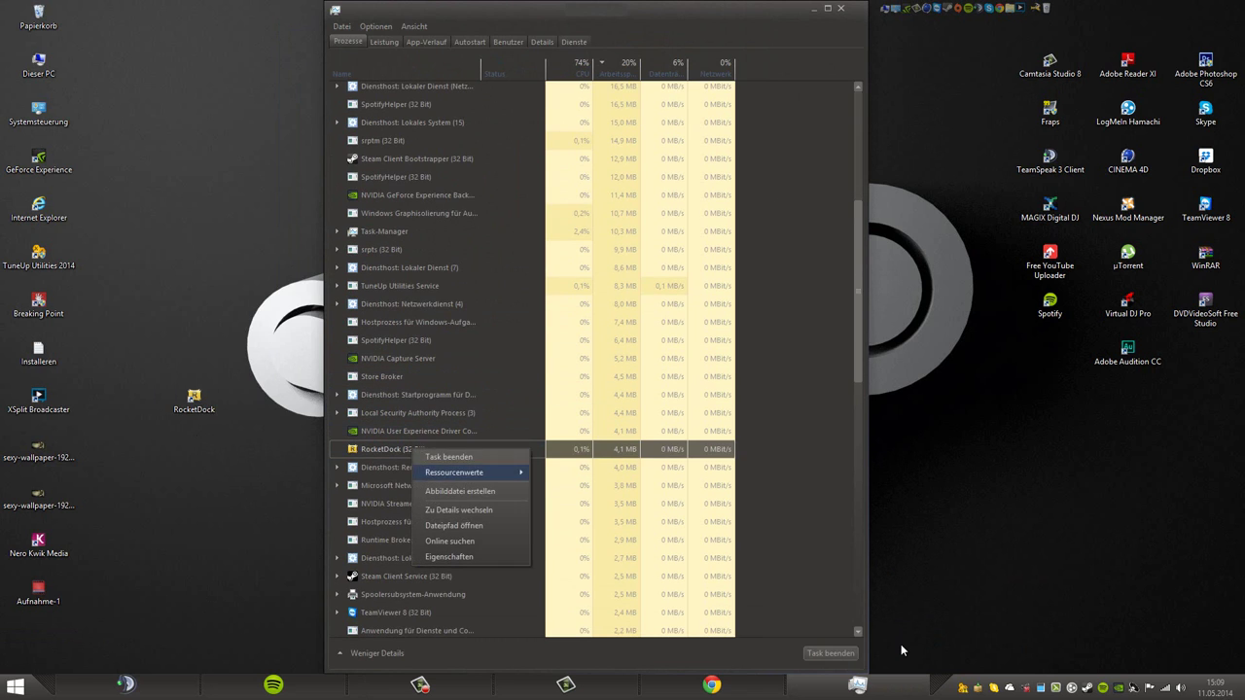
key(Up)
key(Return)
key(alt+F4)
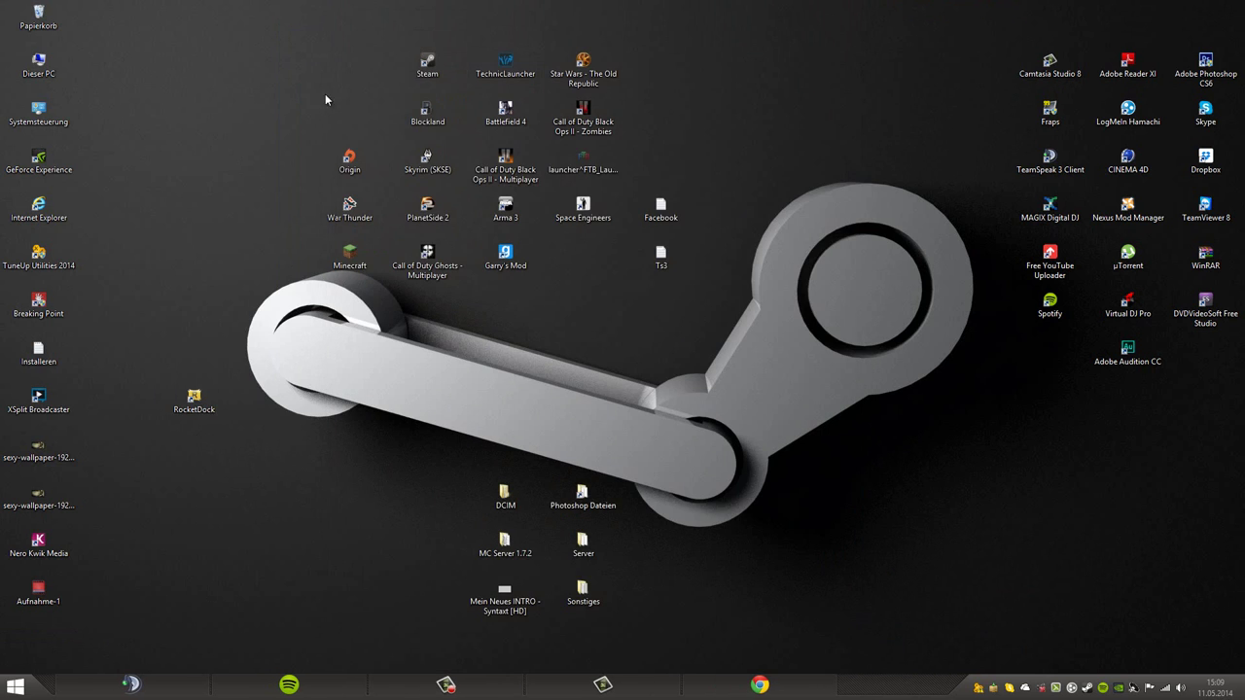
Restart RocketDock from its desktop shortcut and open the dock settings.
double_click(195, 402)
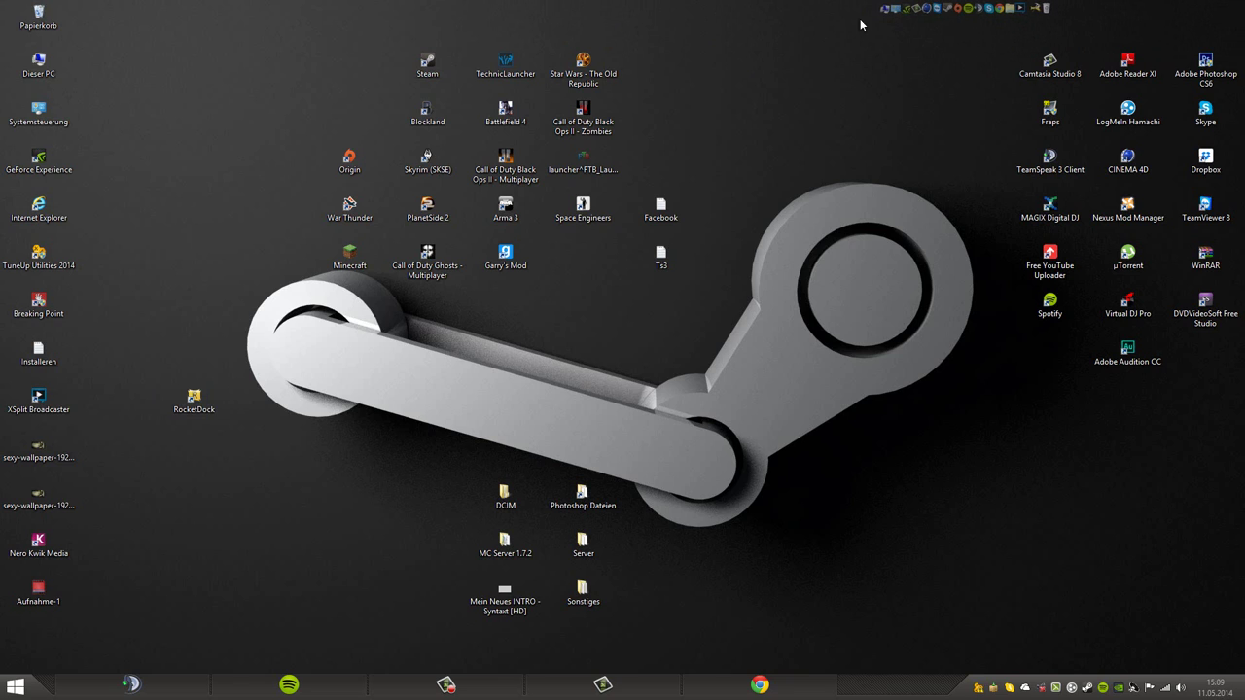
click(966, 15)
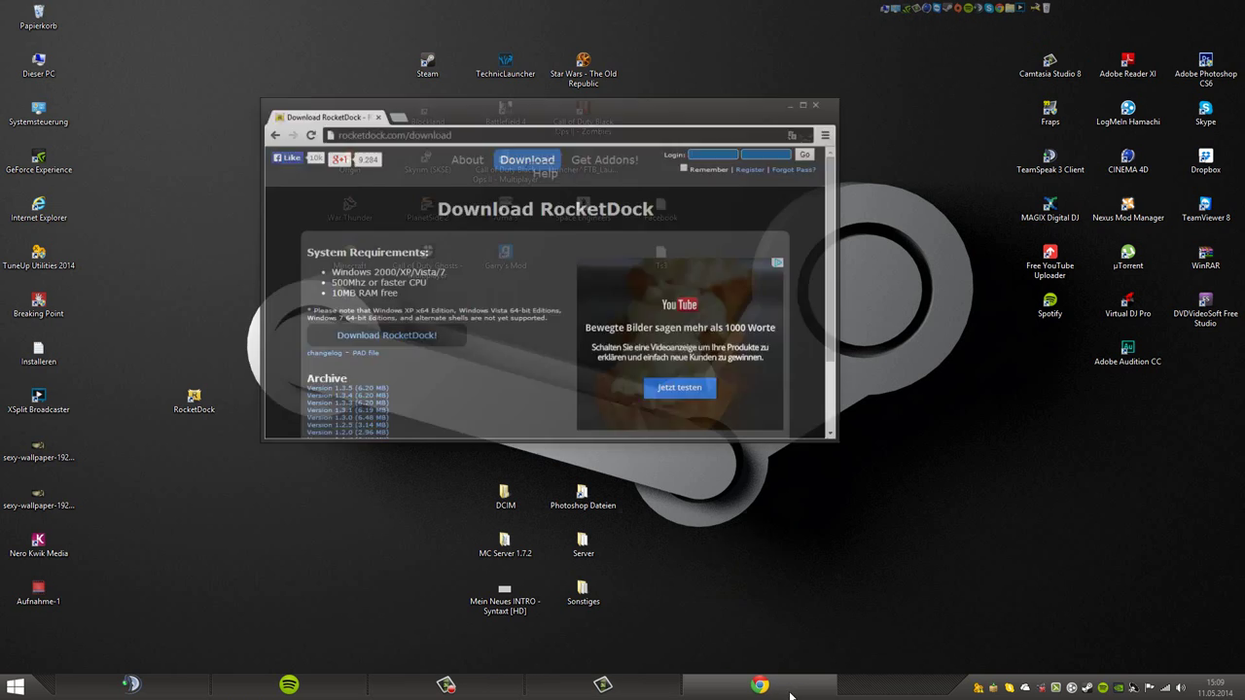
click(1035, 13)
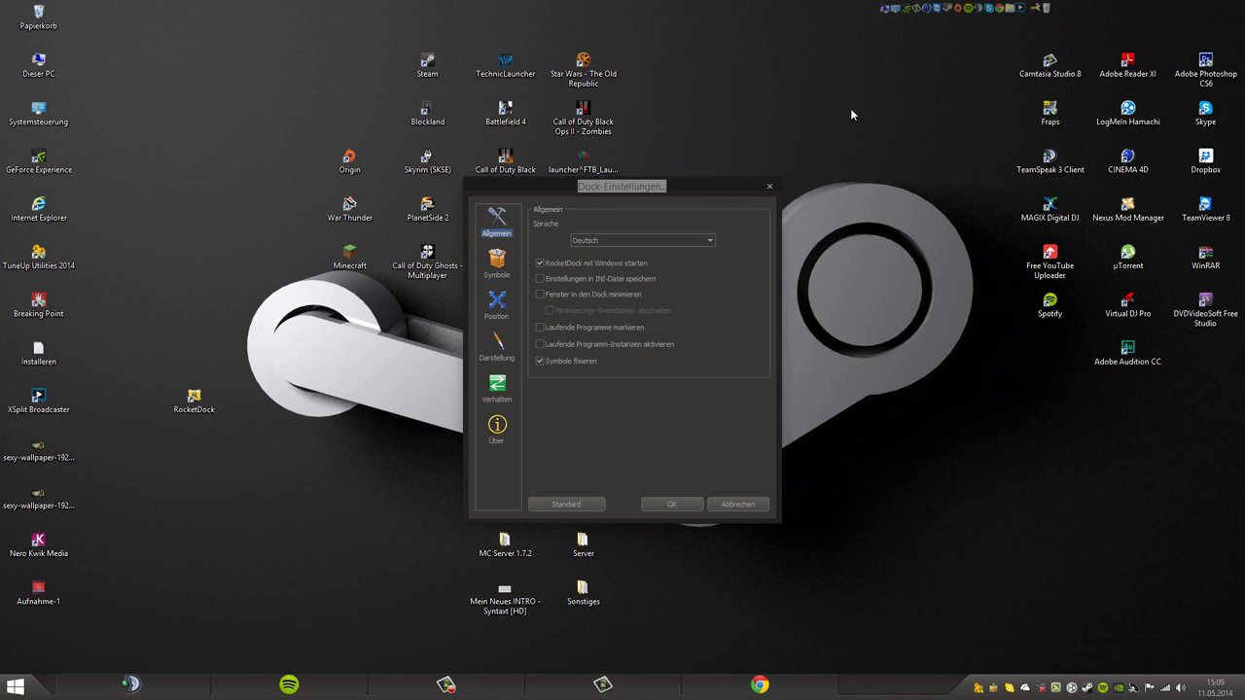
Move the dock settings window aside and check the available interface languages, keeping Deutsch.
drag(691, 192, 815, 206)
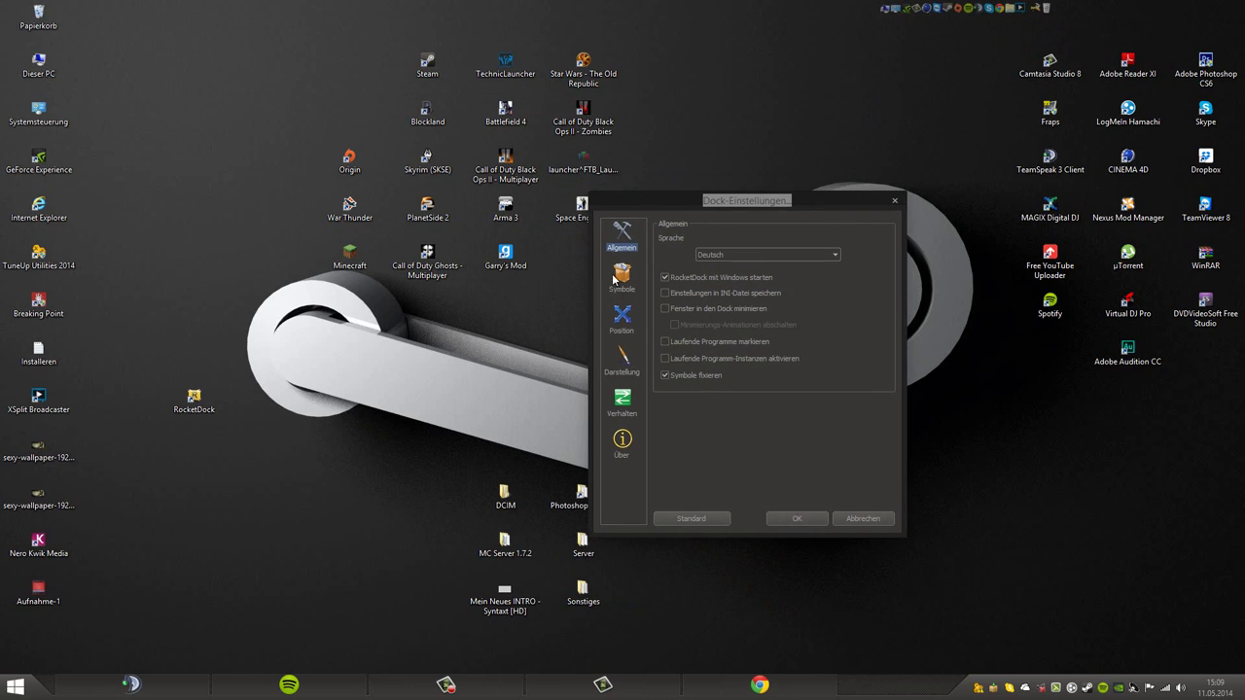
click(723, 256)
click(723, 257)
click(724, 254)
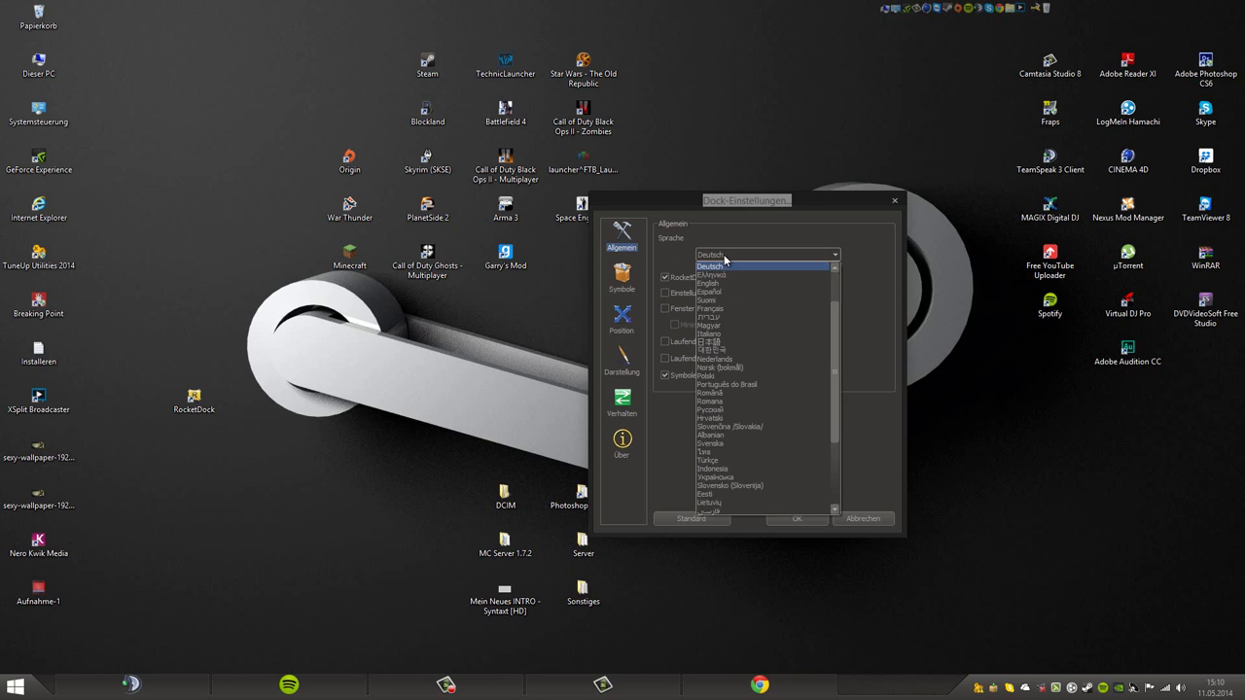
click(723, 254)
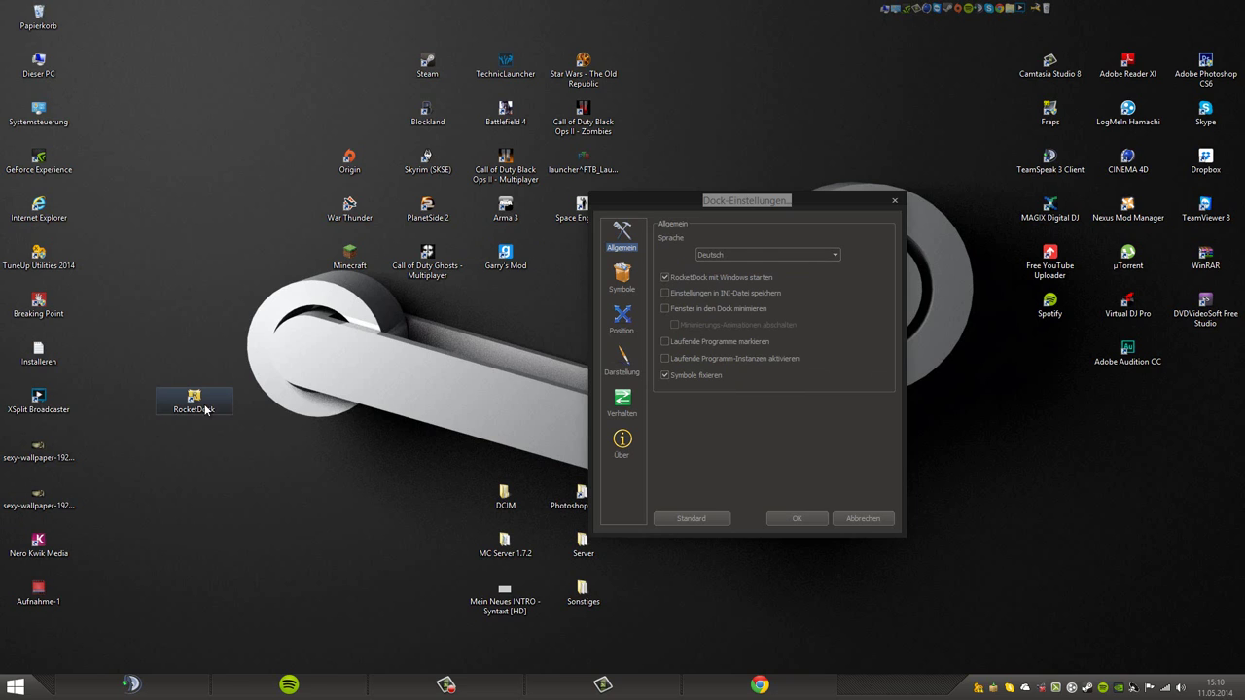
In the dock's icon settings, keep the high zoom quality and set the icon opacity to 56%.
click(623, 275)
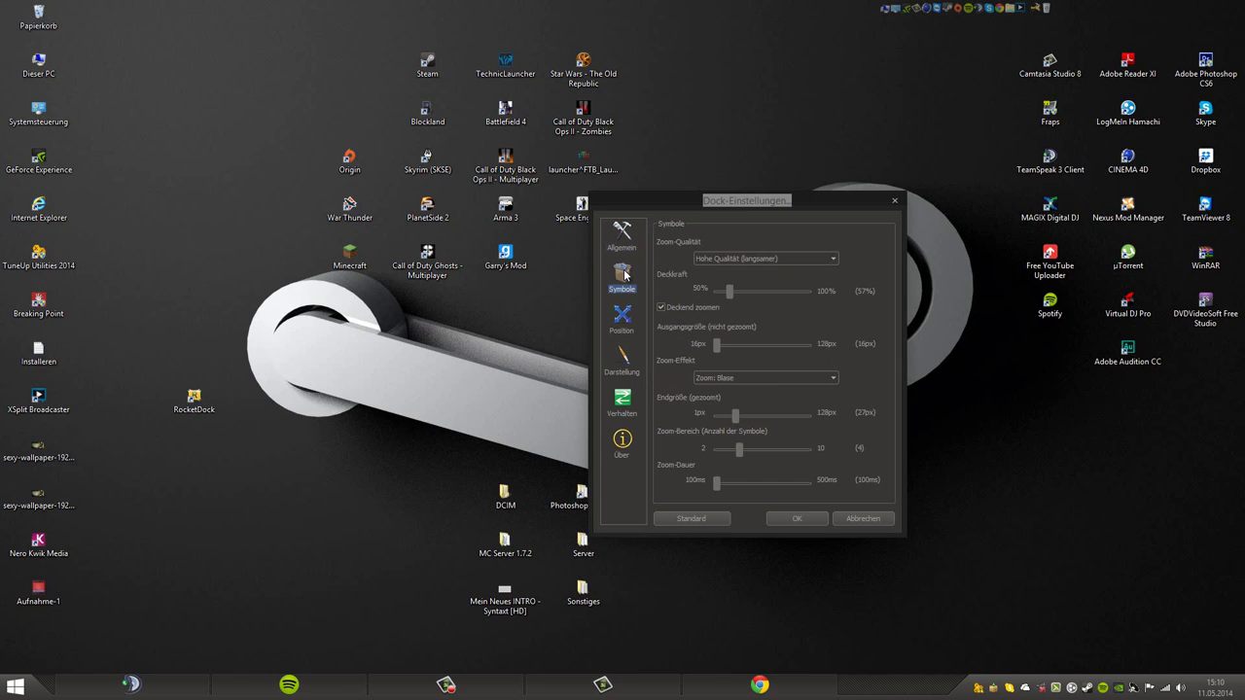
click(767, 261)
click(766, 258)
mouse_move(729, 297)
mouse_down()
mouse_move(839, 287)
mouse_move(684, 306)
mouse_move(844, 312)
mouse_move(731, 320)
mouse_up()
Try the unzoomed icon size at 128 px and set it back to 16 px.
drag(717, 344, 837, 347)
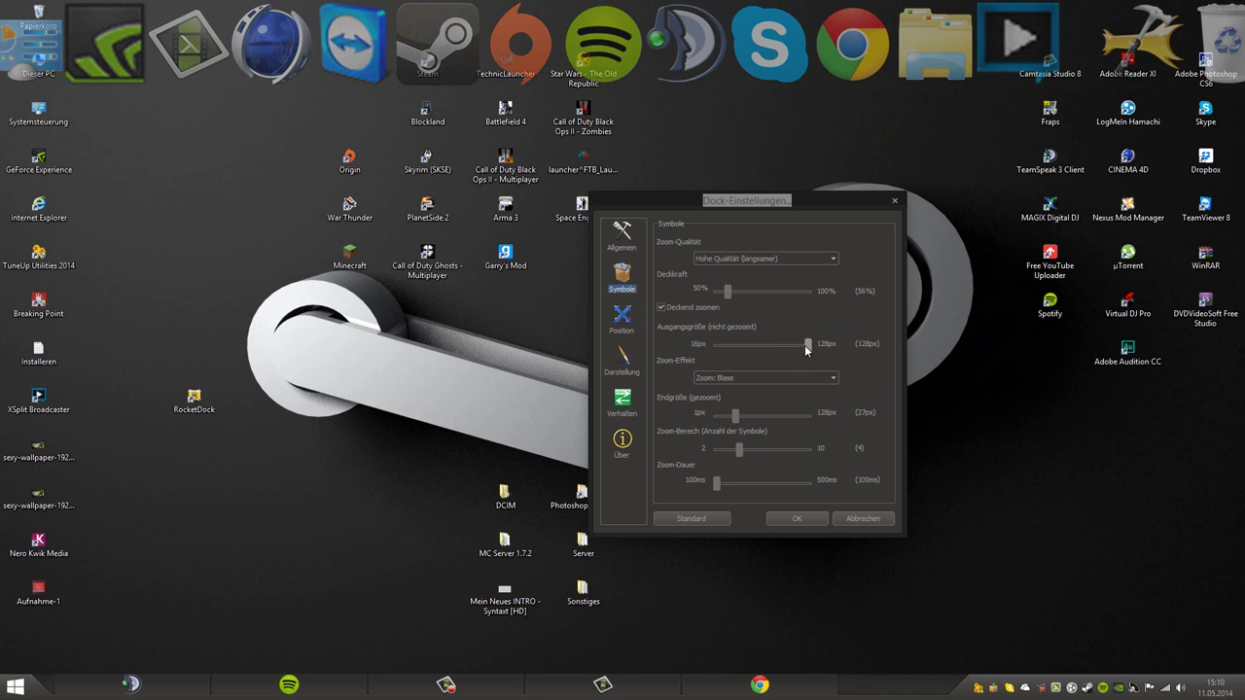
drag(804, 345, 697, 359)
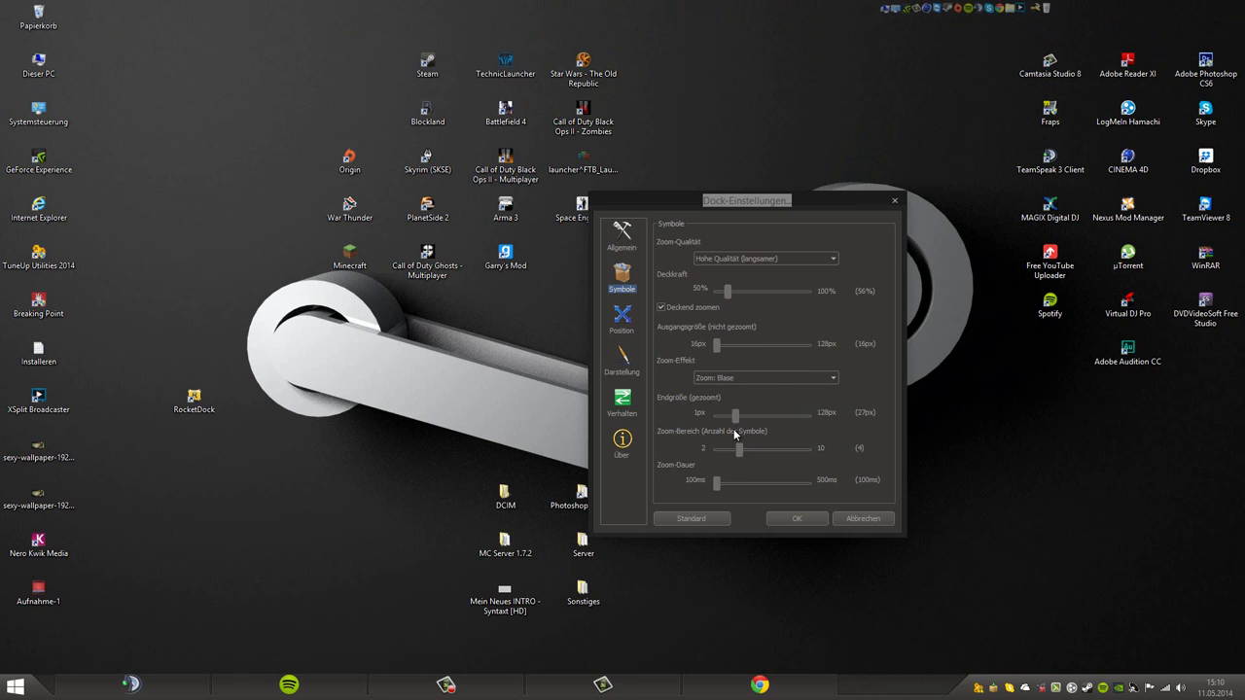
Check the available icon label fonts in the dock's appearance settings and leave the font choice without changing it.
click(619, 364)
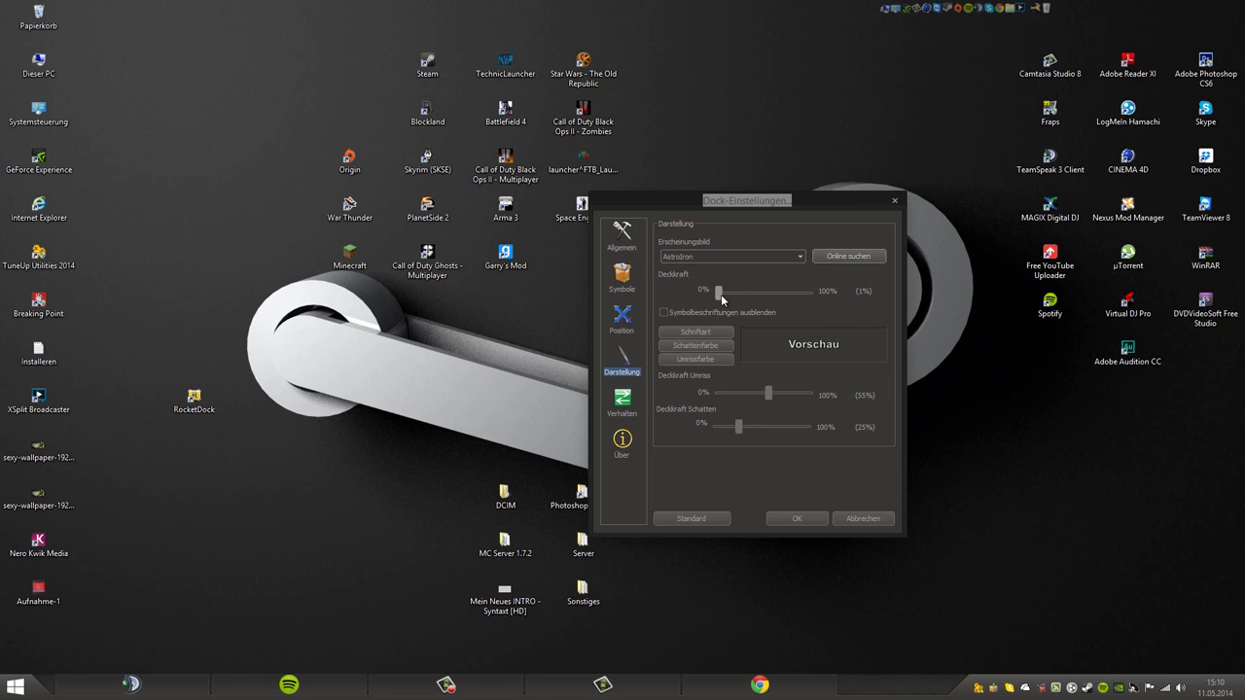
click(696, 333)
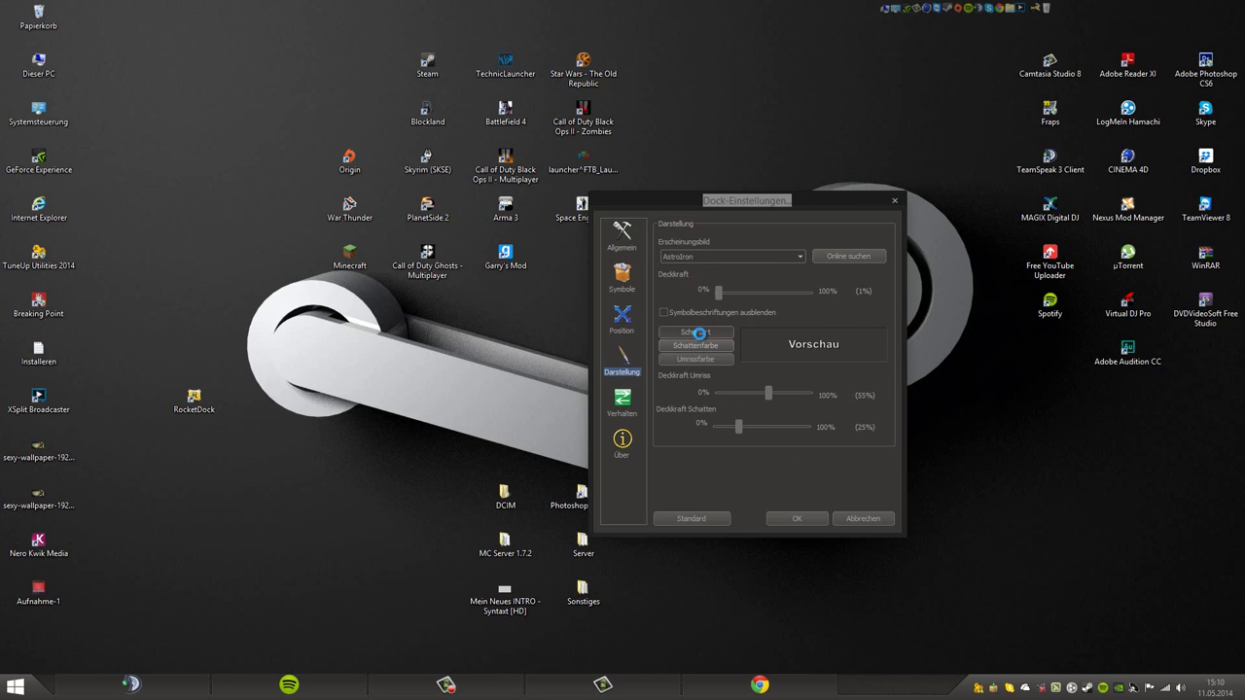
scroll(722, 384, down, 3)
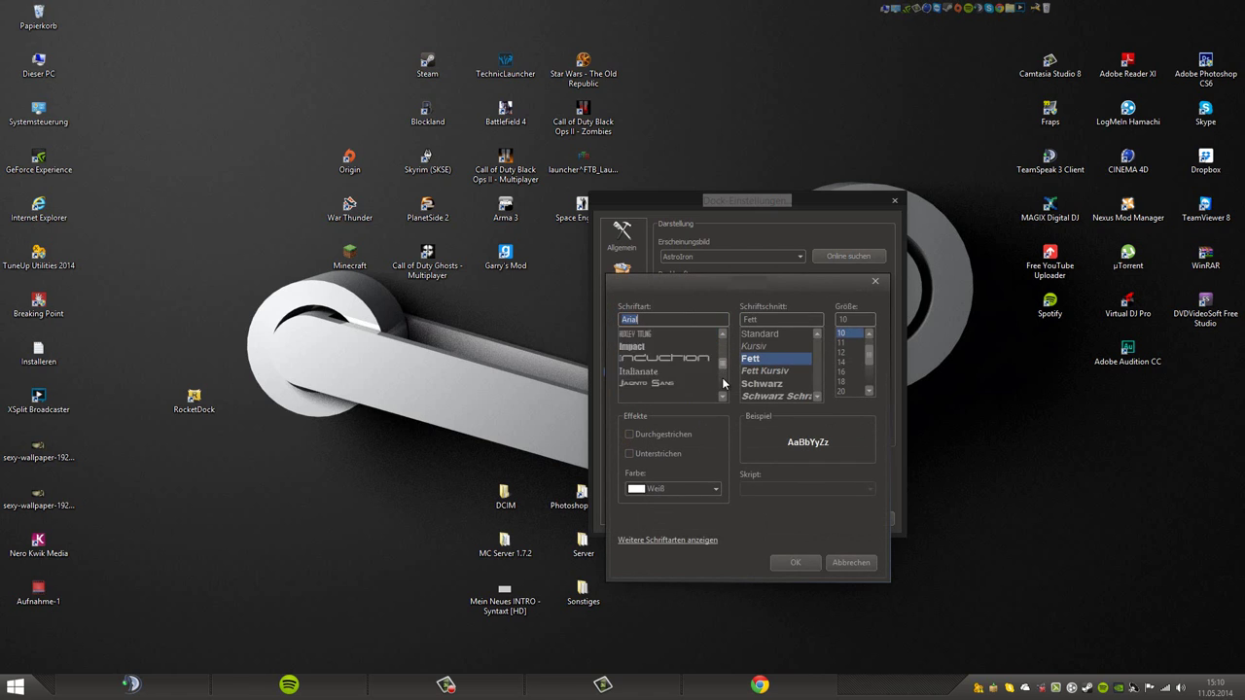
scroll(723, 384, up, 3)
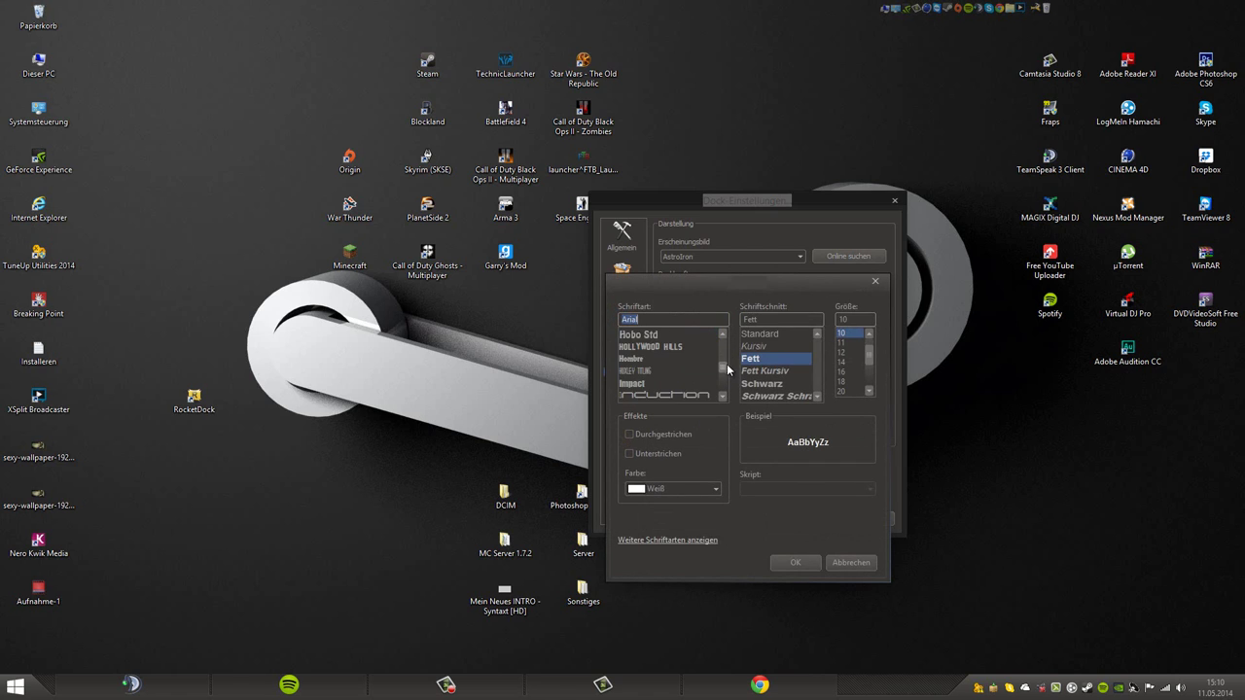
scroll(725, 370, up, 5)
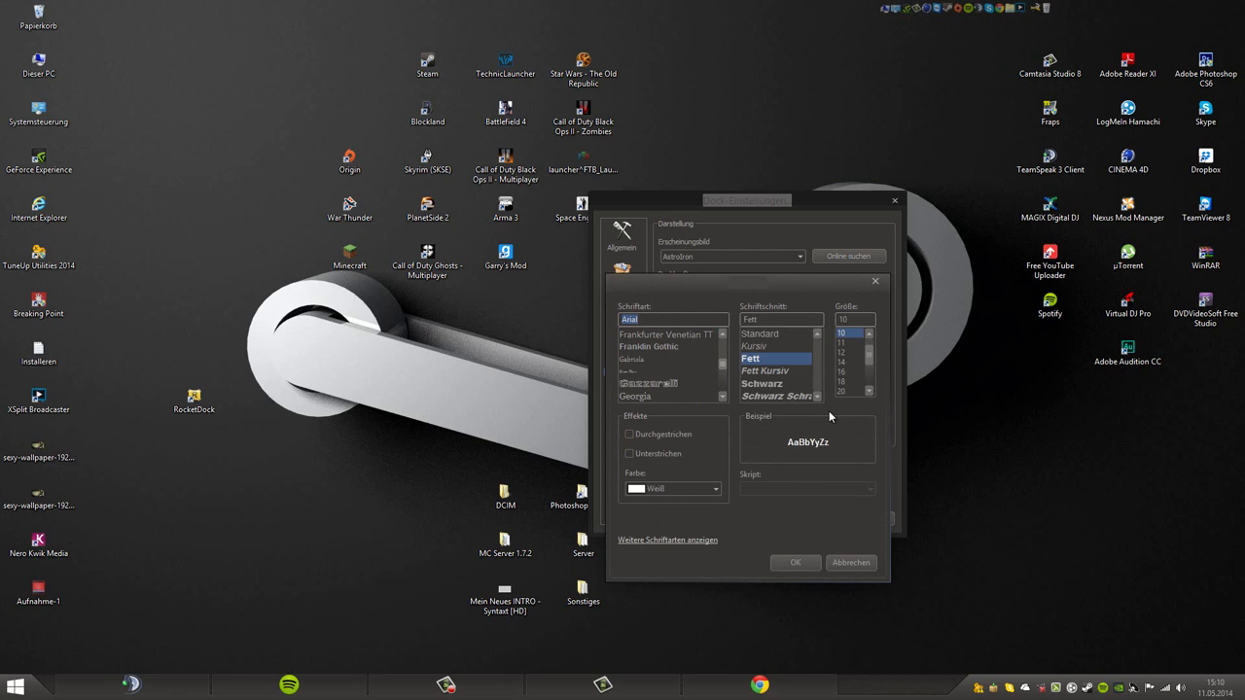
click(854, 567)
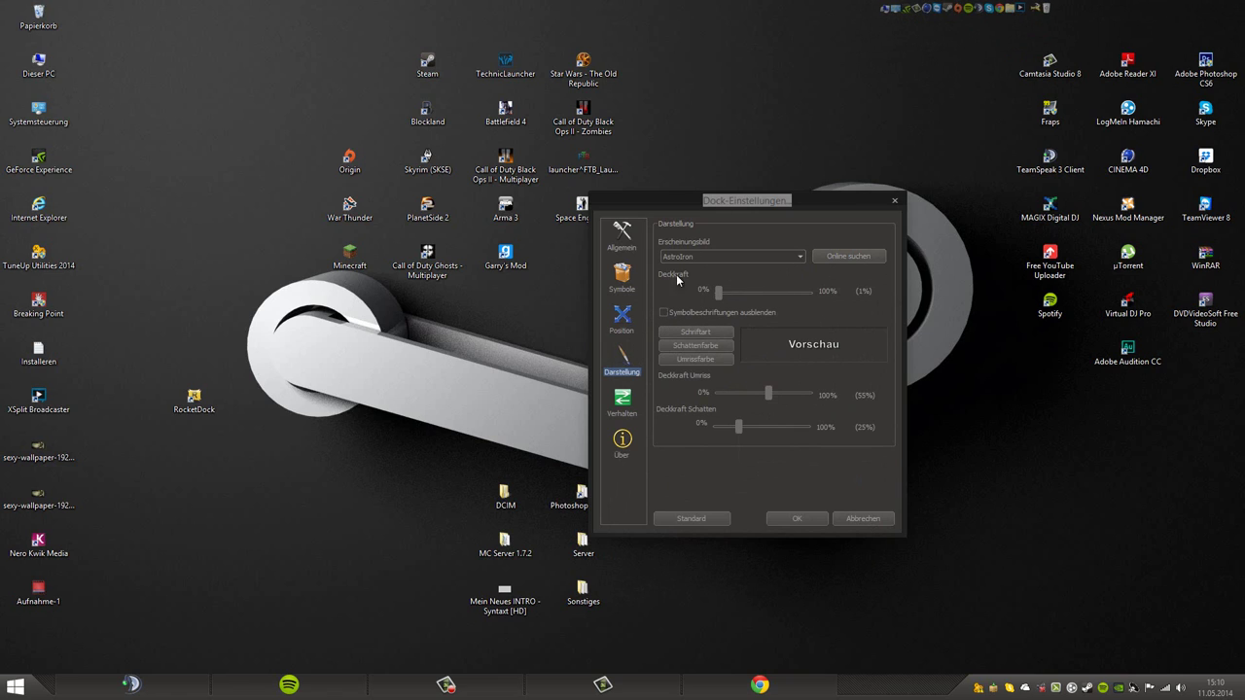
Hide the dock's icon labels, keep Hüpfen as the icon activation effect and apply the settings.
click(663, 315)
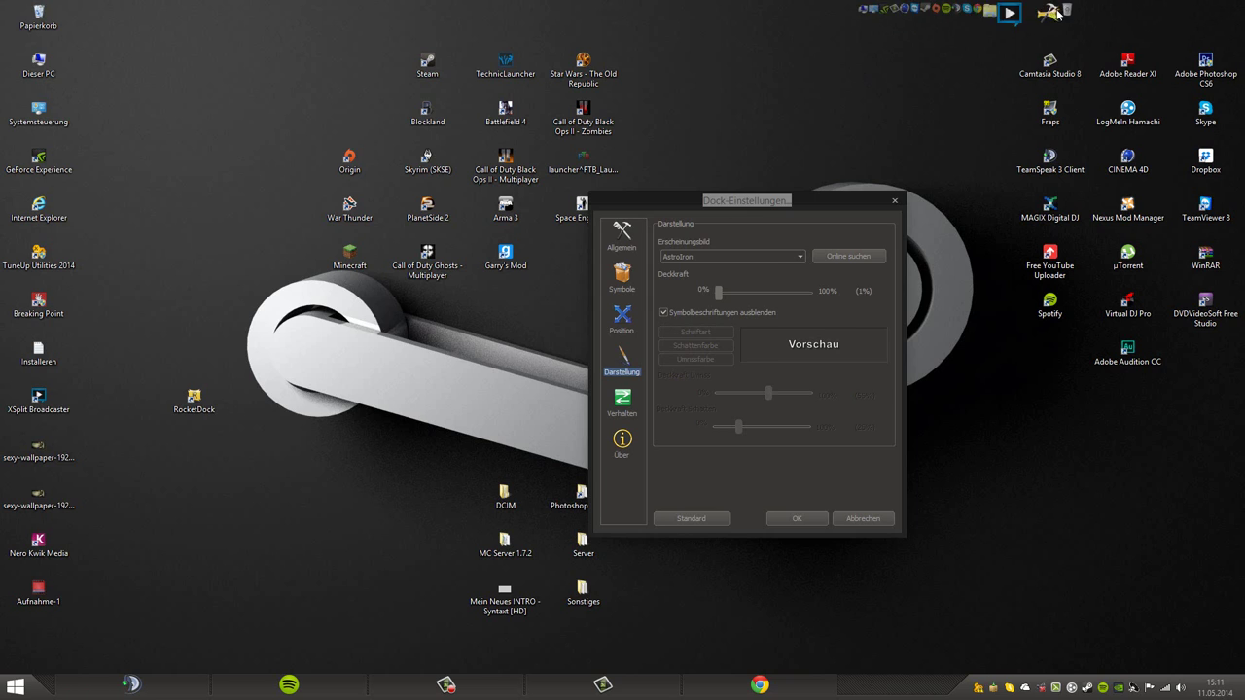
click(622, 402)
click(728, 257)
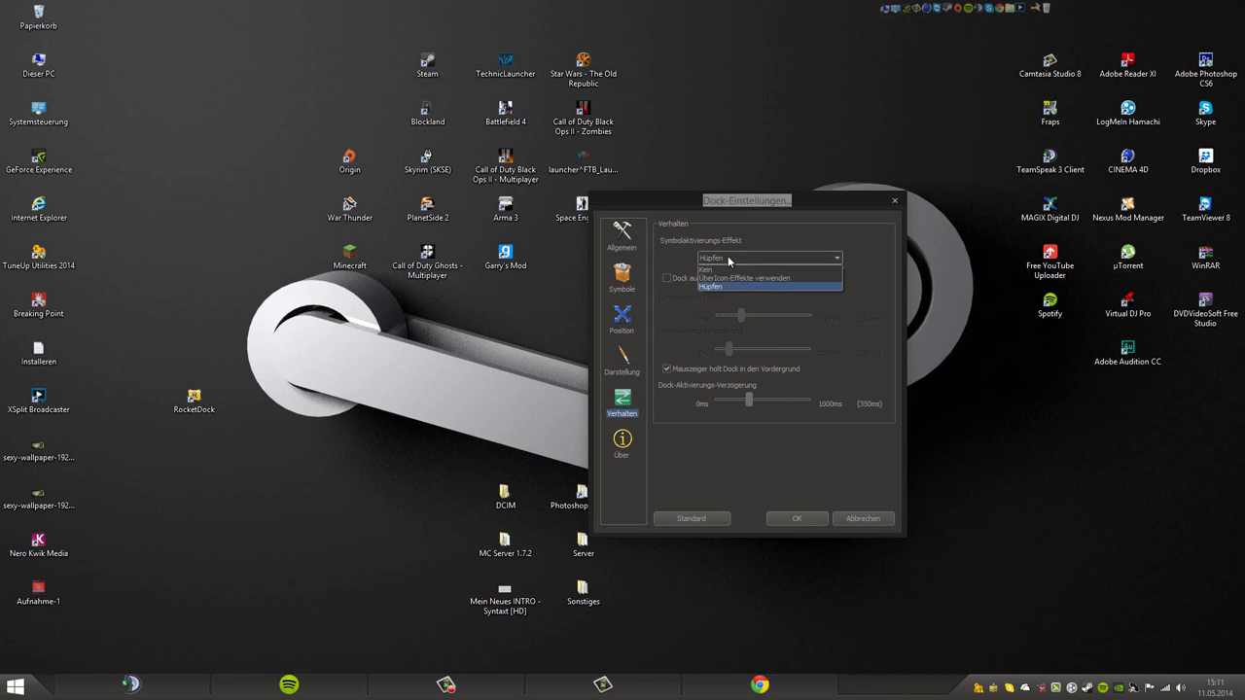
click(795, 336)
click(795, 520)
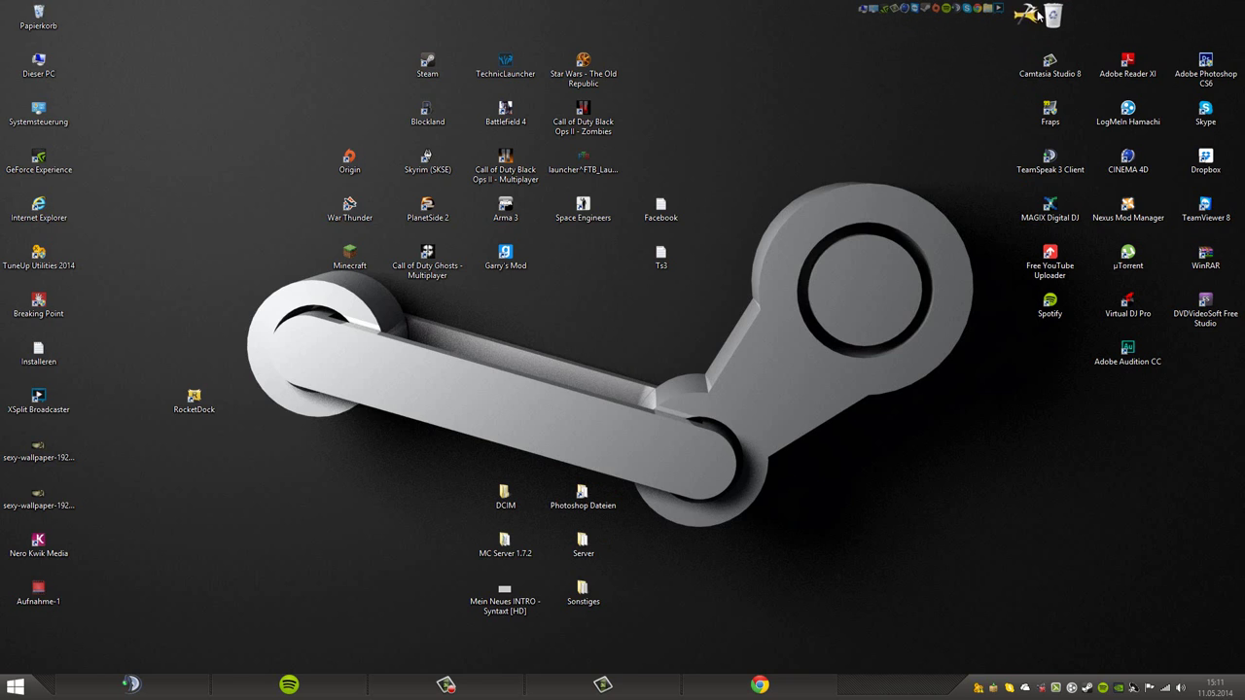
In the dock's position settings, set the centring to 57%, keep the screen edge distance at -2 px and apply.
click(1049, 11)
click(499, 307)
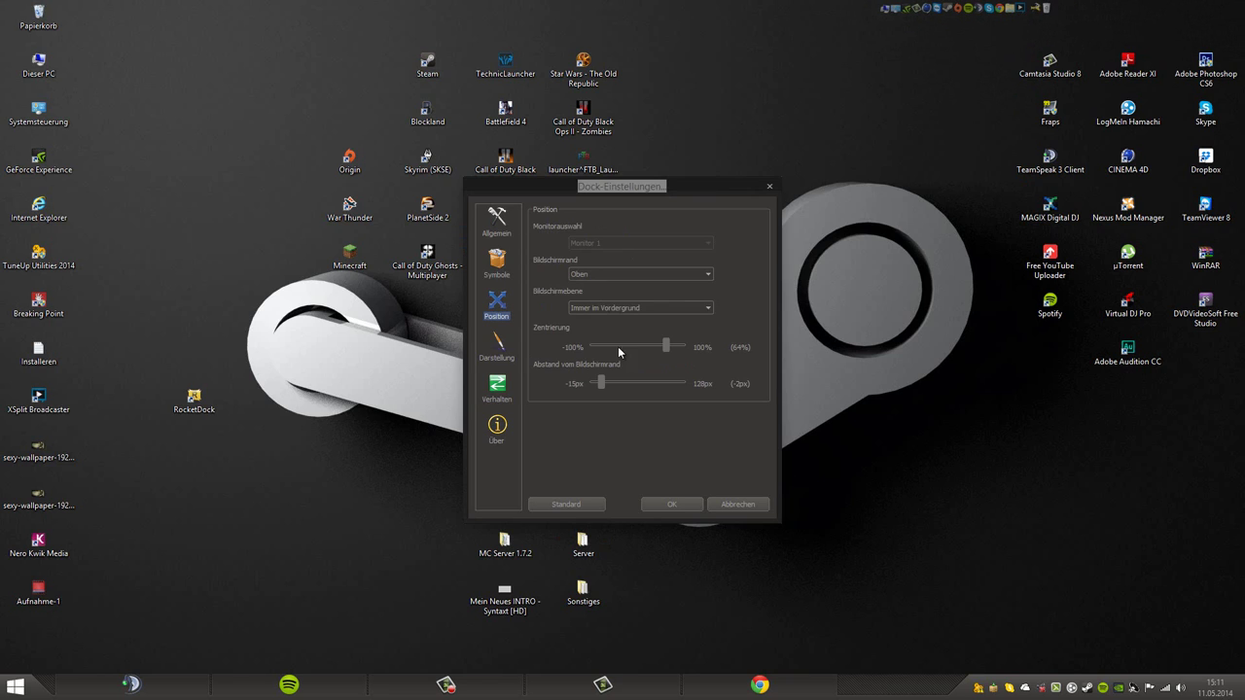
mouse_move(661, 346)
mouse_down()
mouse_move(632, 342)
mouse_move(652, 346)
mouse_up()
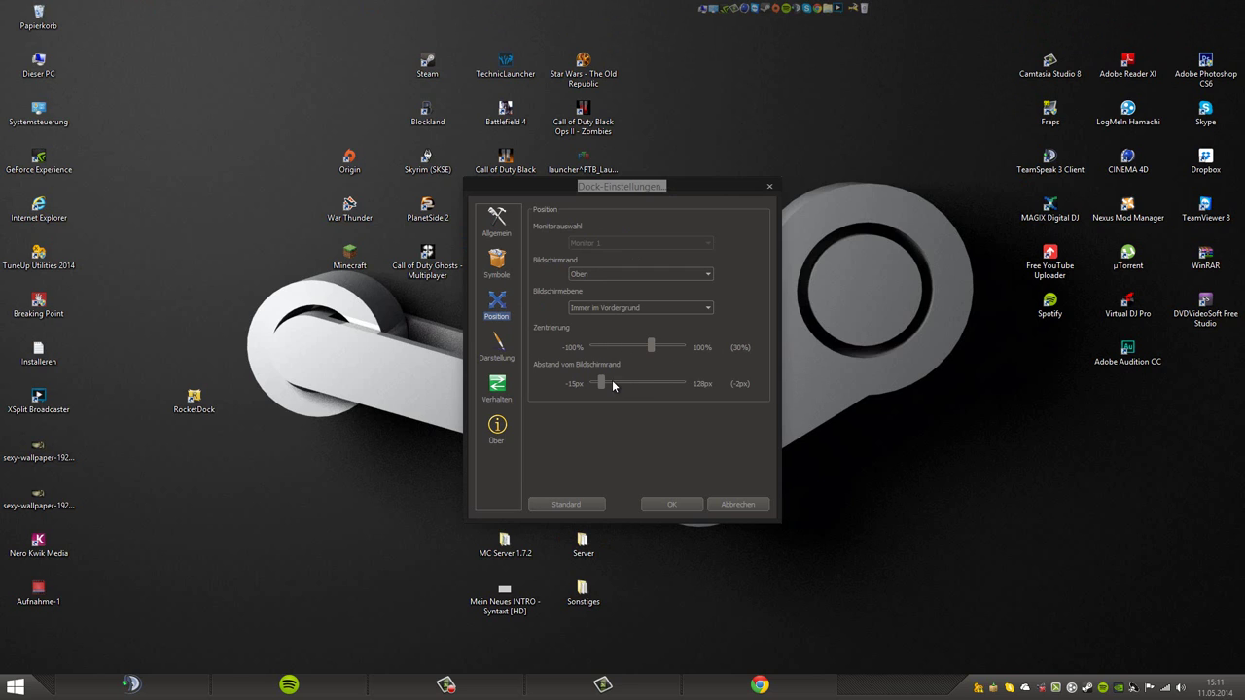
mouse_move(603, 382)
mouse_down()
mouse_move(615, 381)
mouse_move(590, 386)
mouse_move(603, 383)
mouse_up()
drag(655, 349, 667, 358)
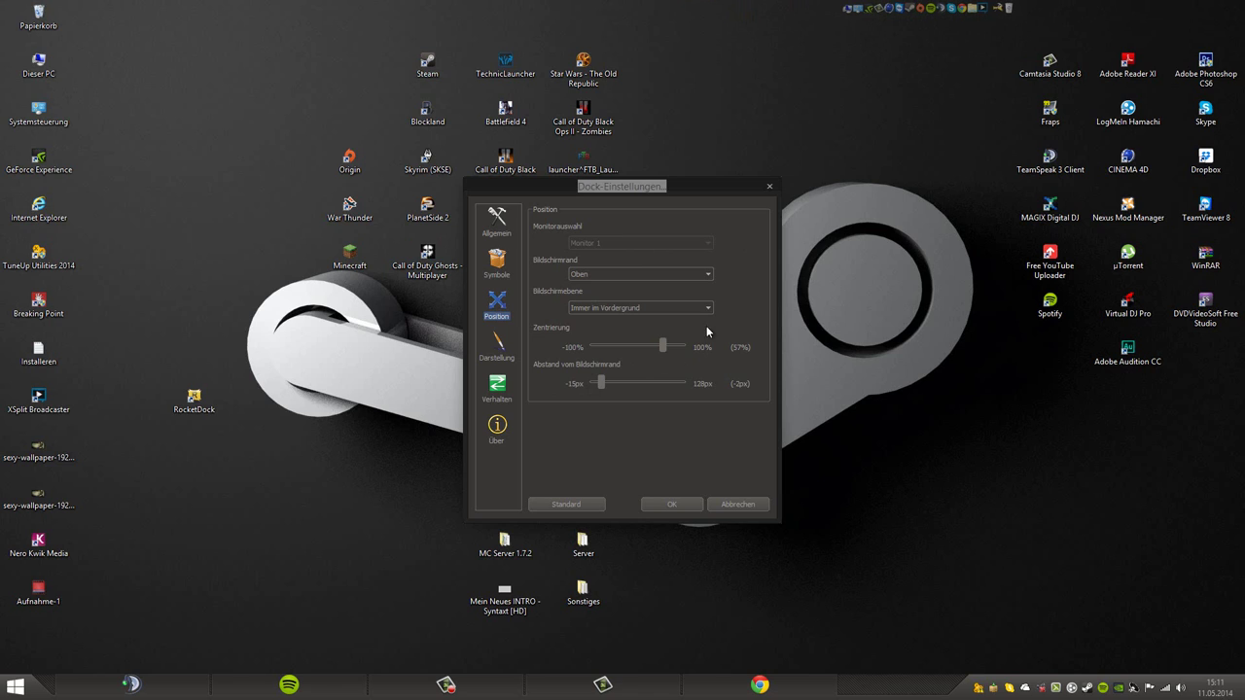
click(669, 504)
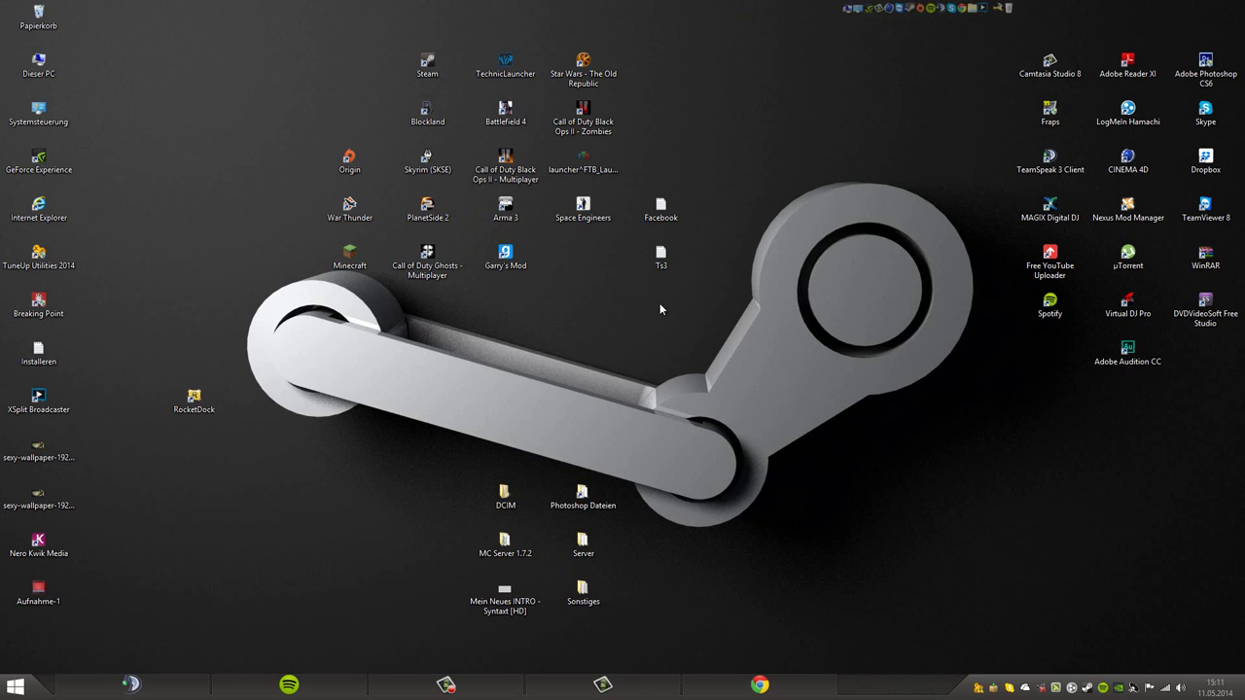
Move the RocketDock desktop shortcut directly below the Aufnahme-1 icon.
drag(171, 414, 102, 623)
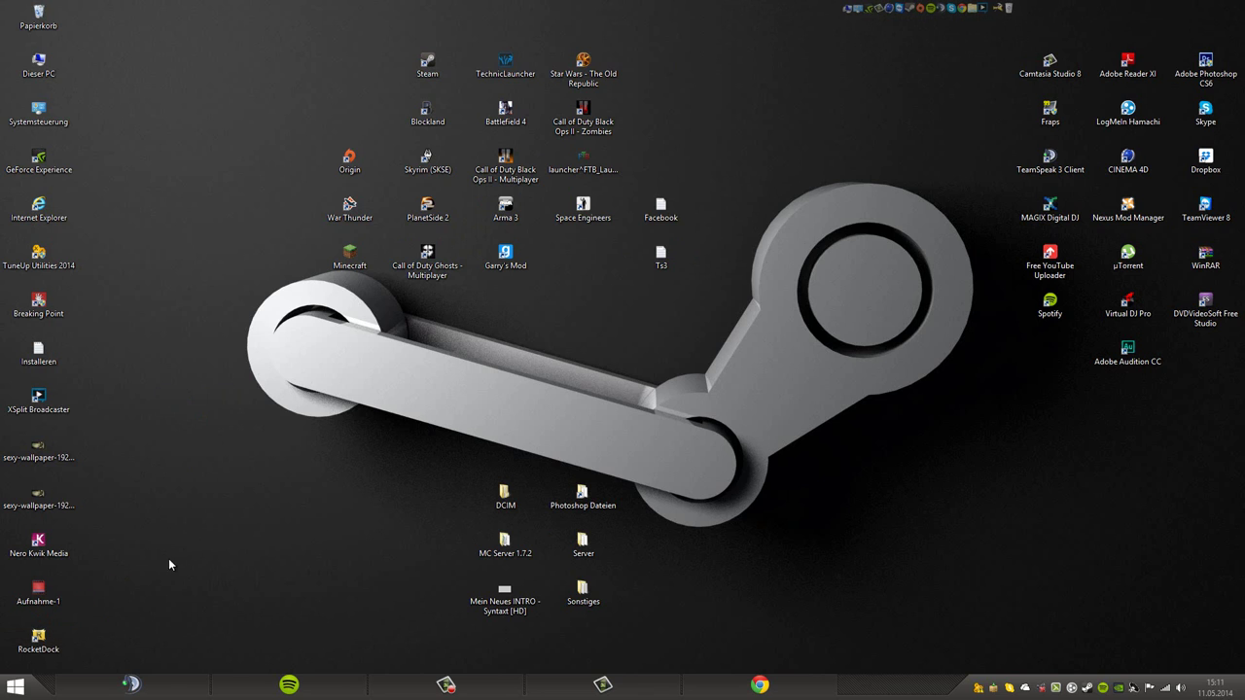
Compare the classic start menu with the Windows 8.1 start screen and return to the desktop.
click(15, 687)
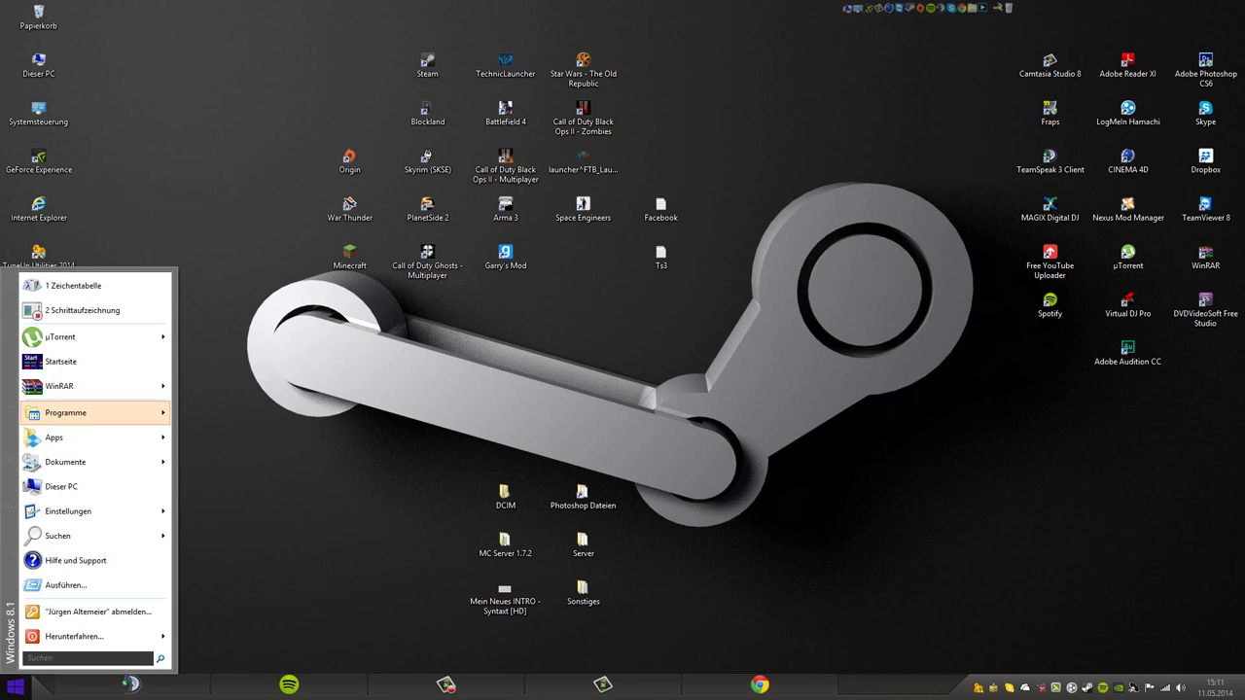
click(309, 521)
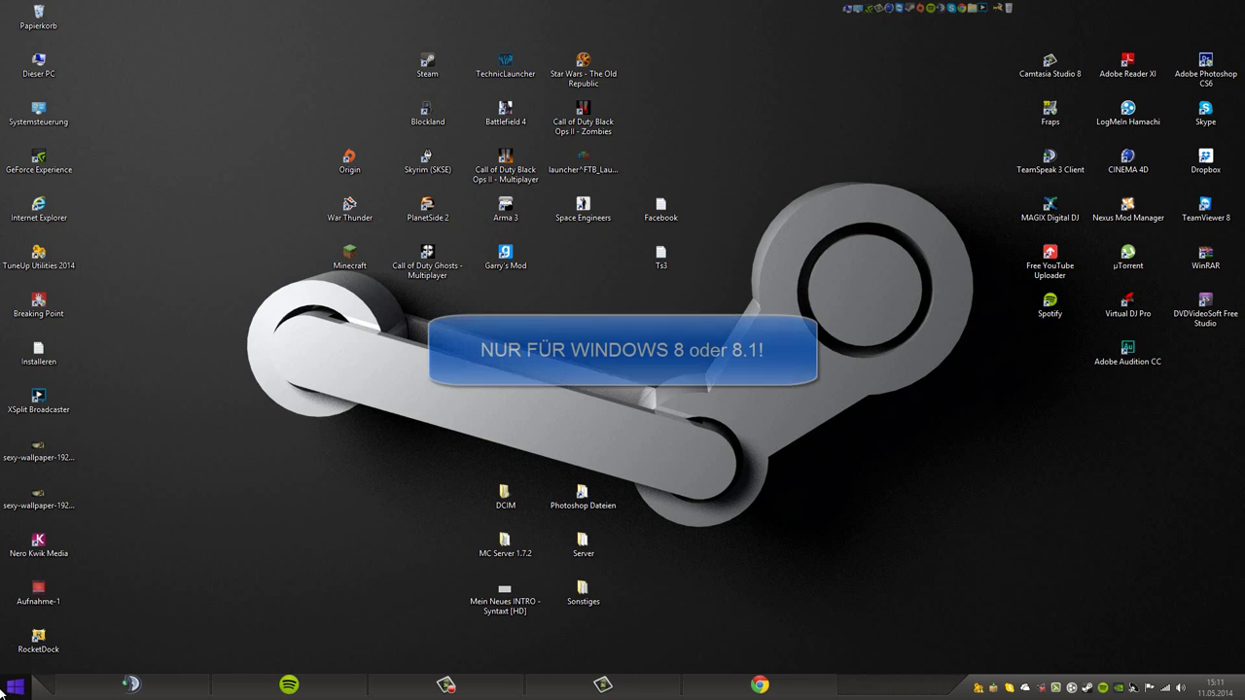
click(8, 689)
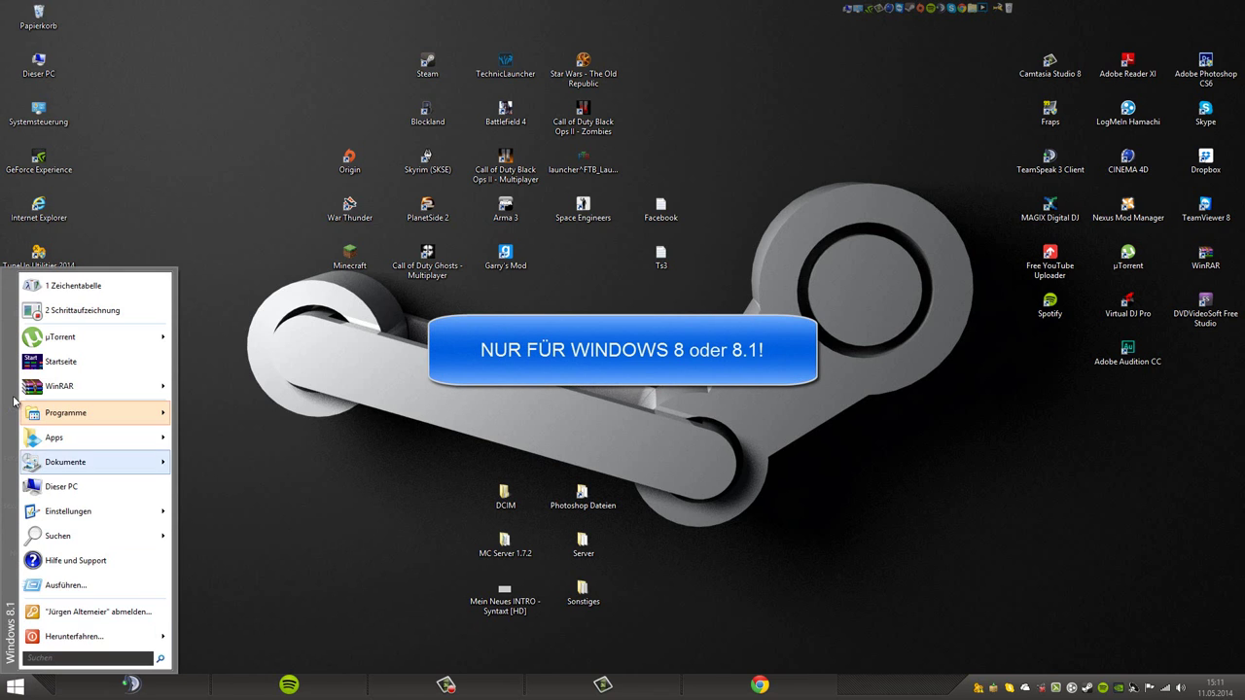
click(317, 498)
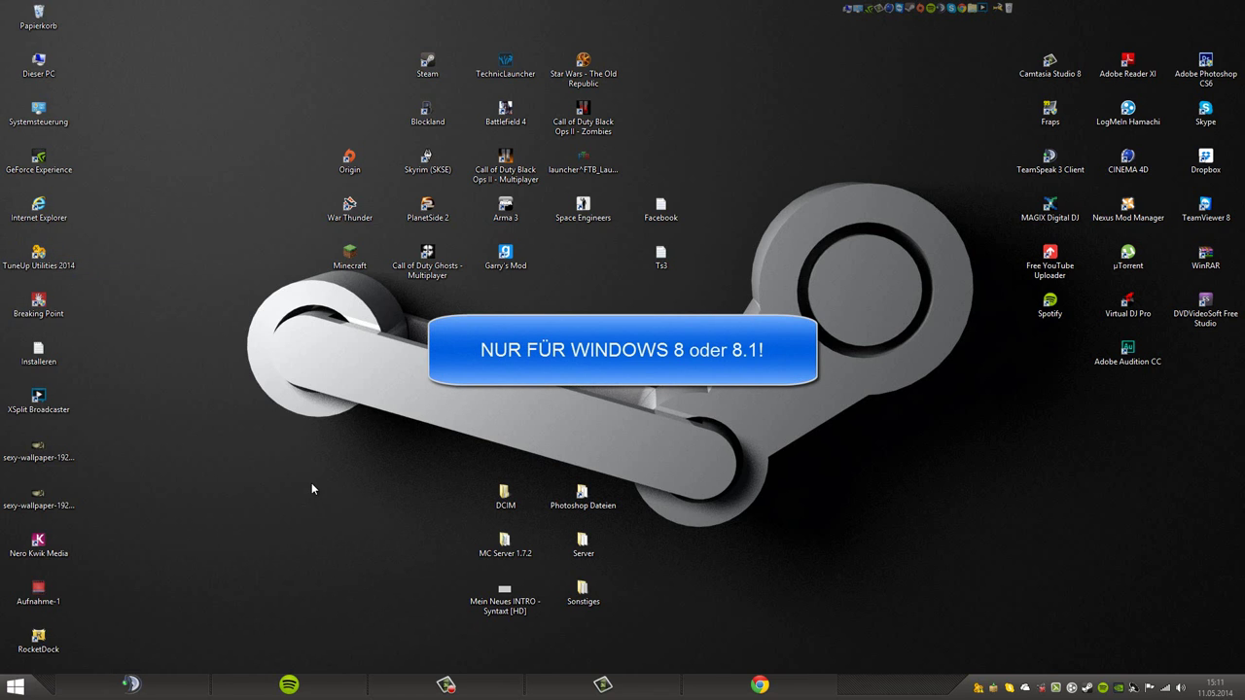
key(super)
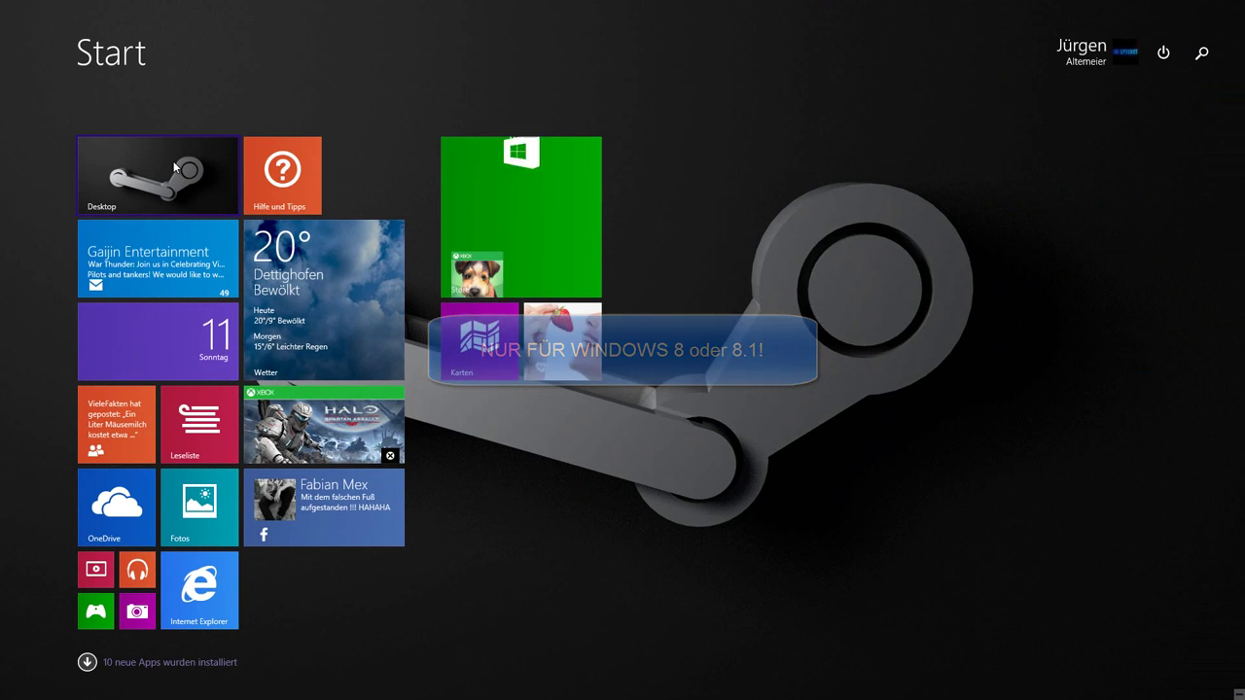
click(173, 160)
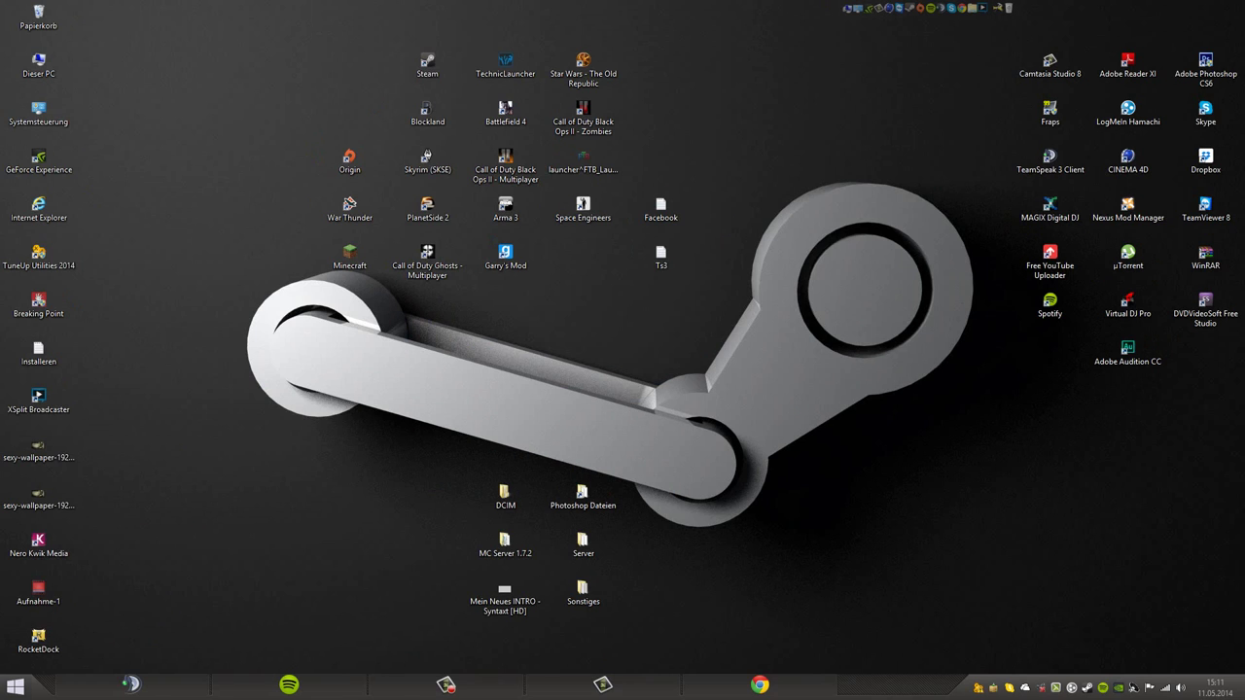
key(super)
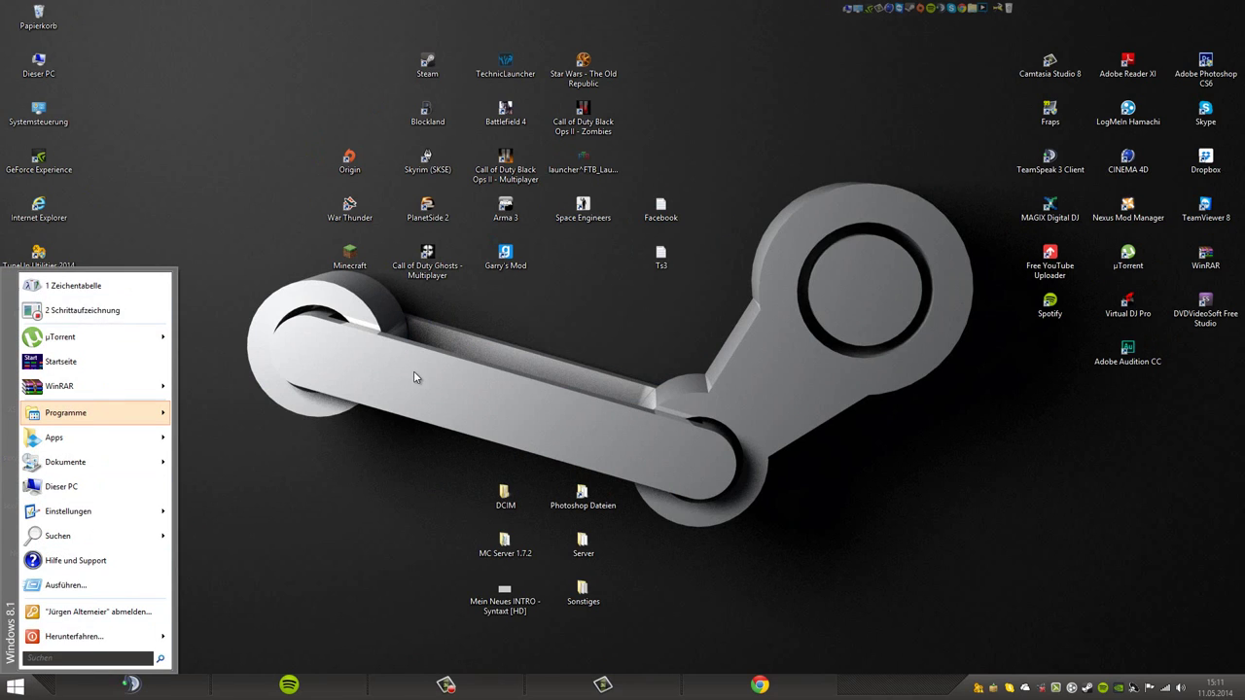
click(414, 377)
Switch to Chrome, maximize the browser window and open classicshell.net.
click(759, 684)
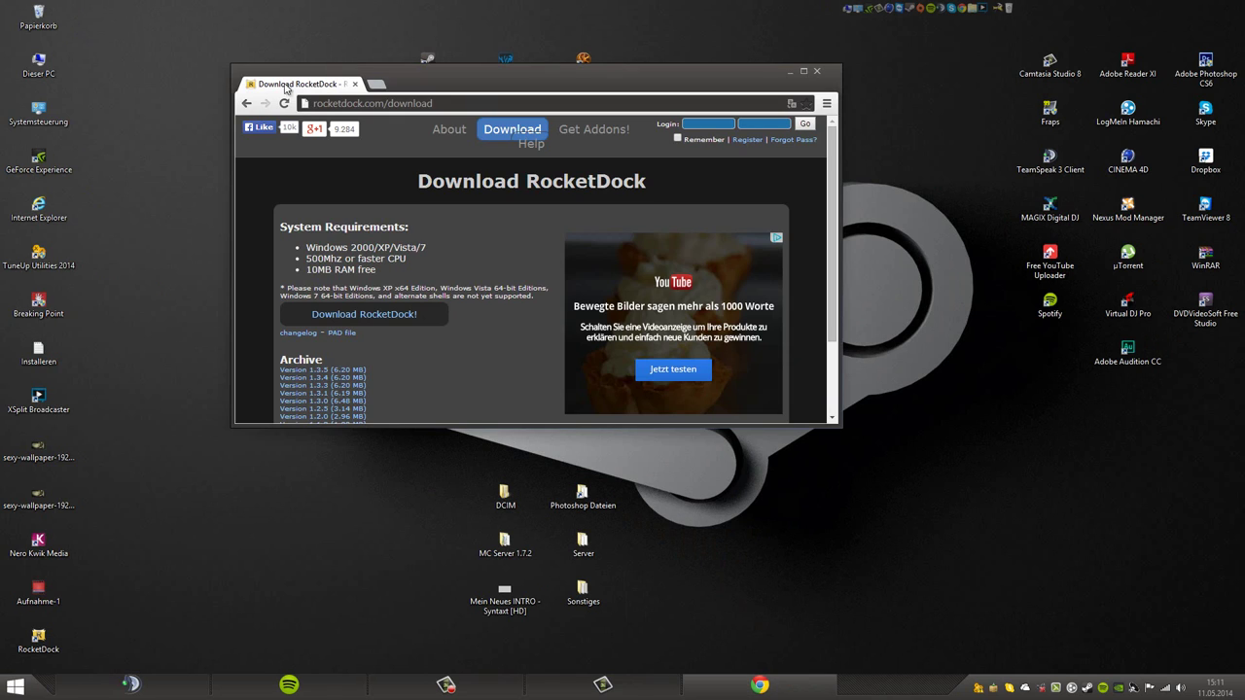
drag(285, 87, 195, 0)
click(168, 29)
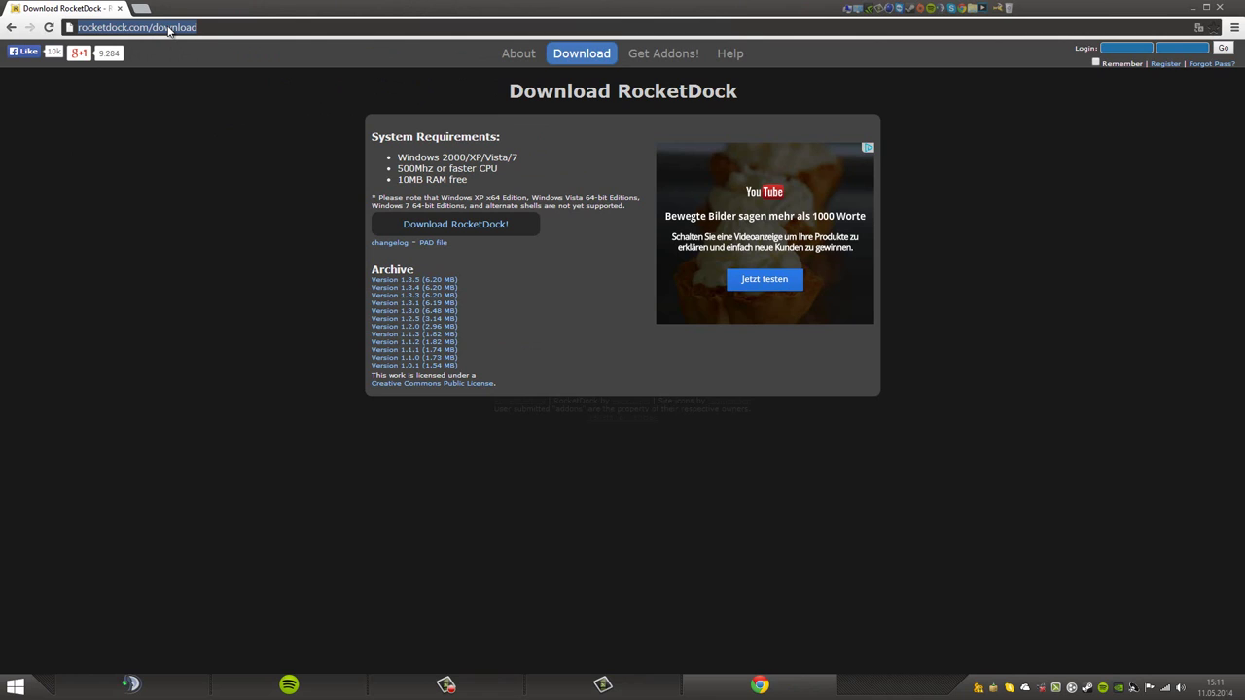
text(co)
key(BackSpace)
text(a)
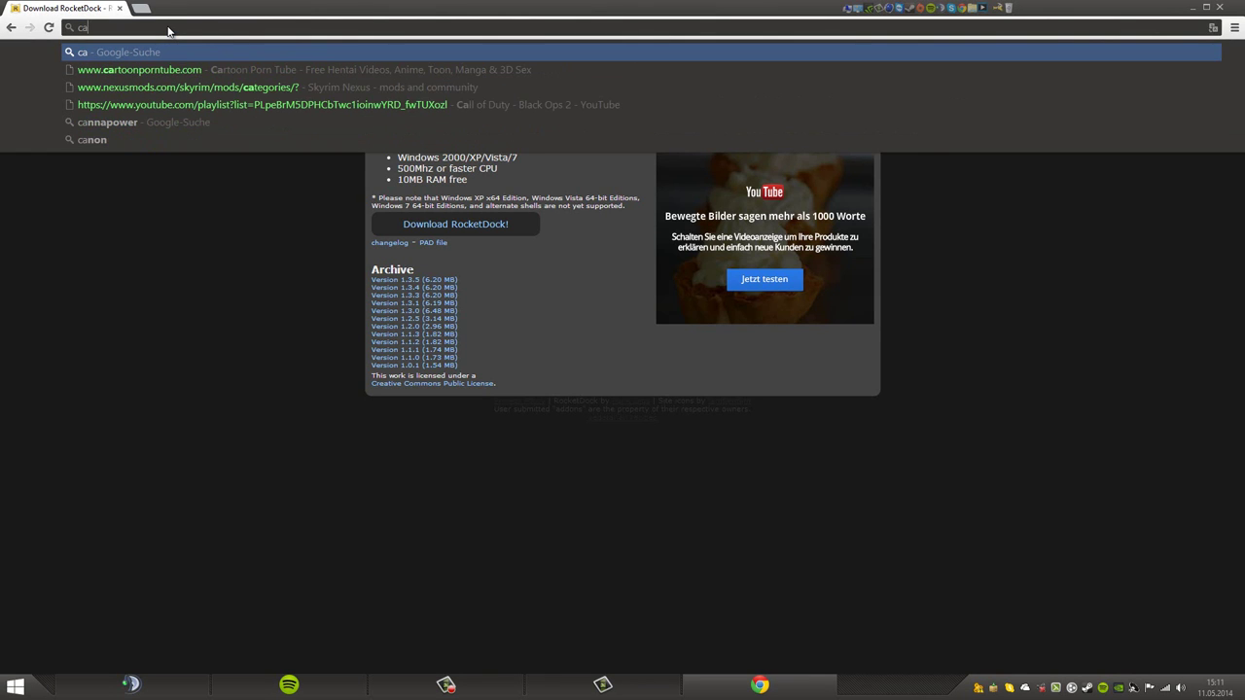
text(la)
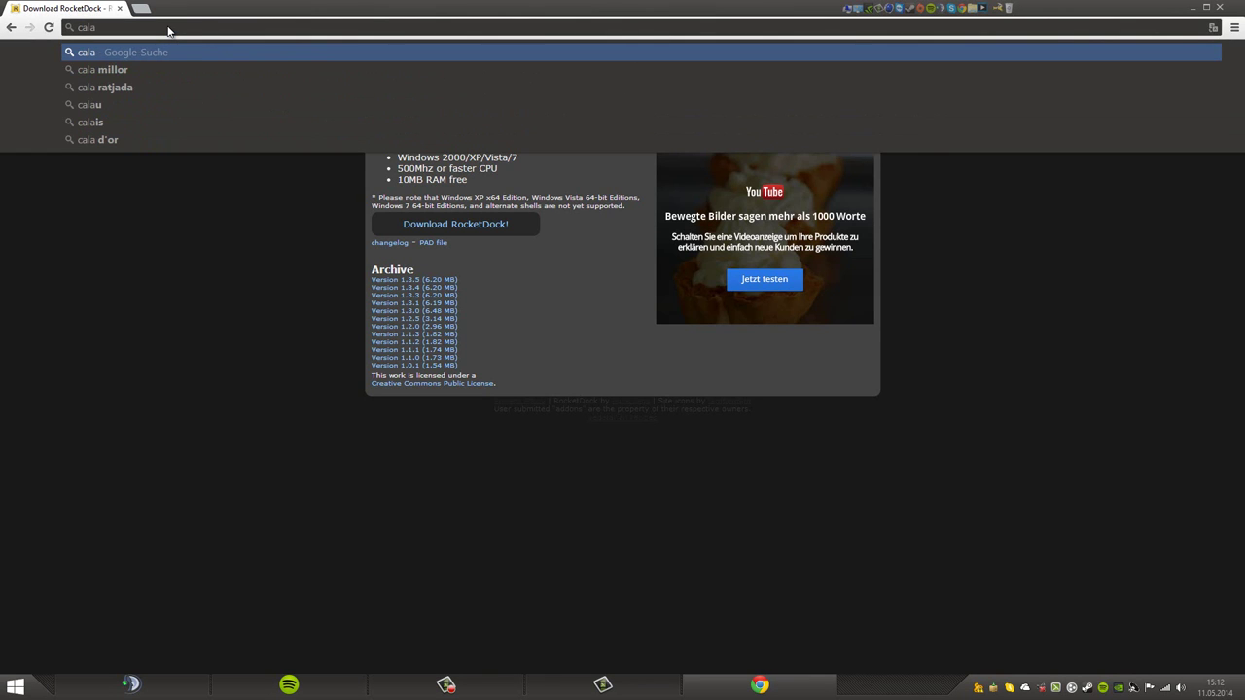
key(BackSpace)
key(BackSpace)
key(BackSpace)
text(lacc)
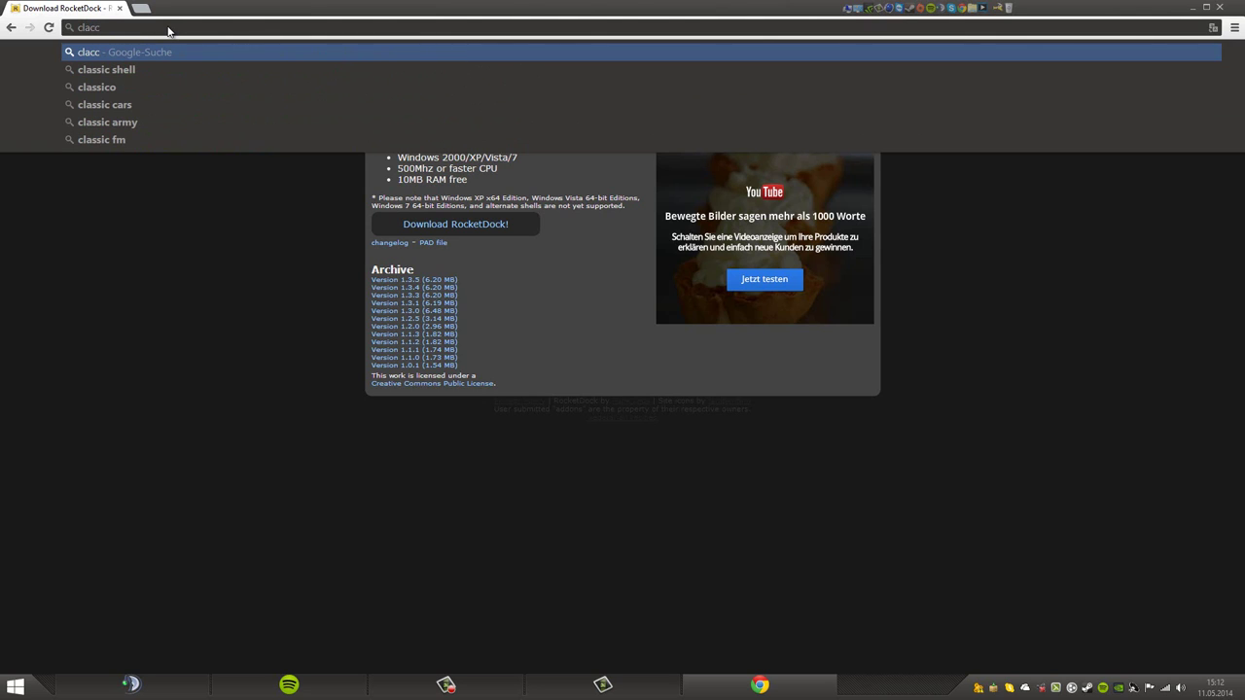
key(BackSpace)
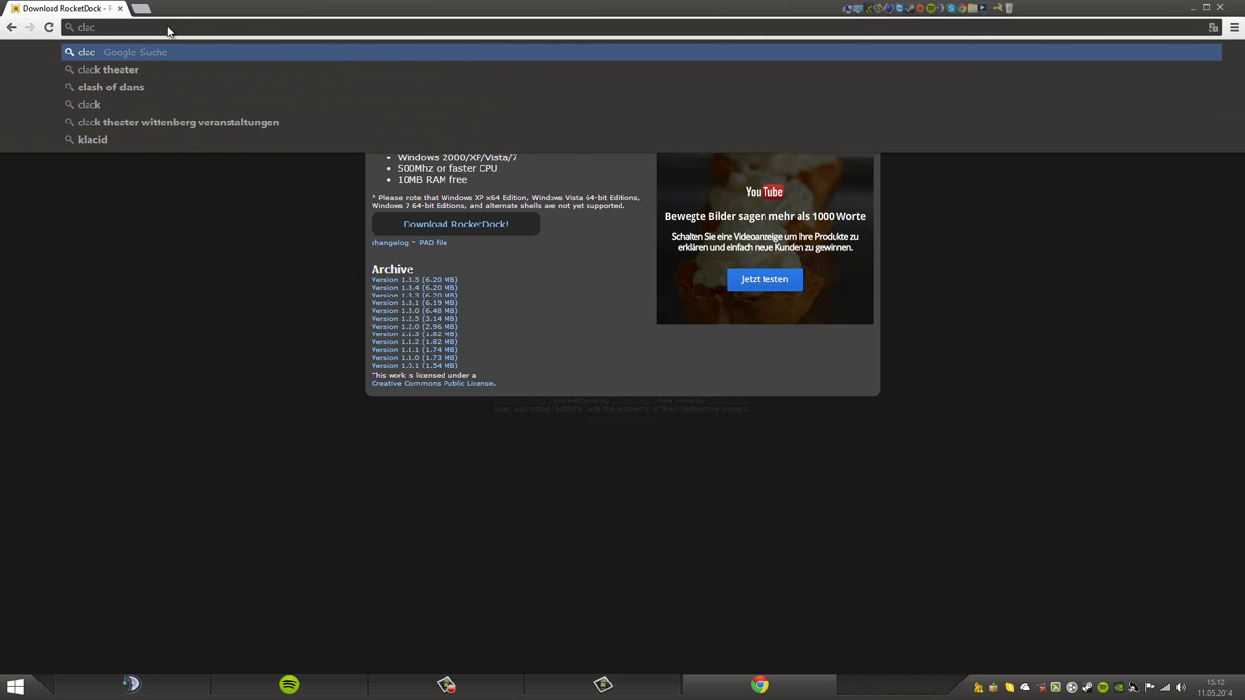
key(BackSpace)
text(ssicshell.net)
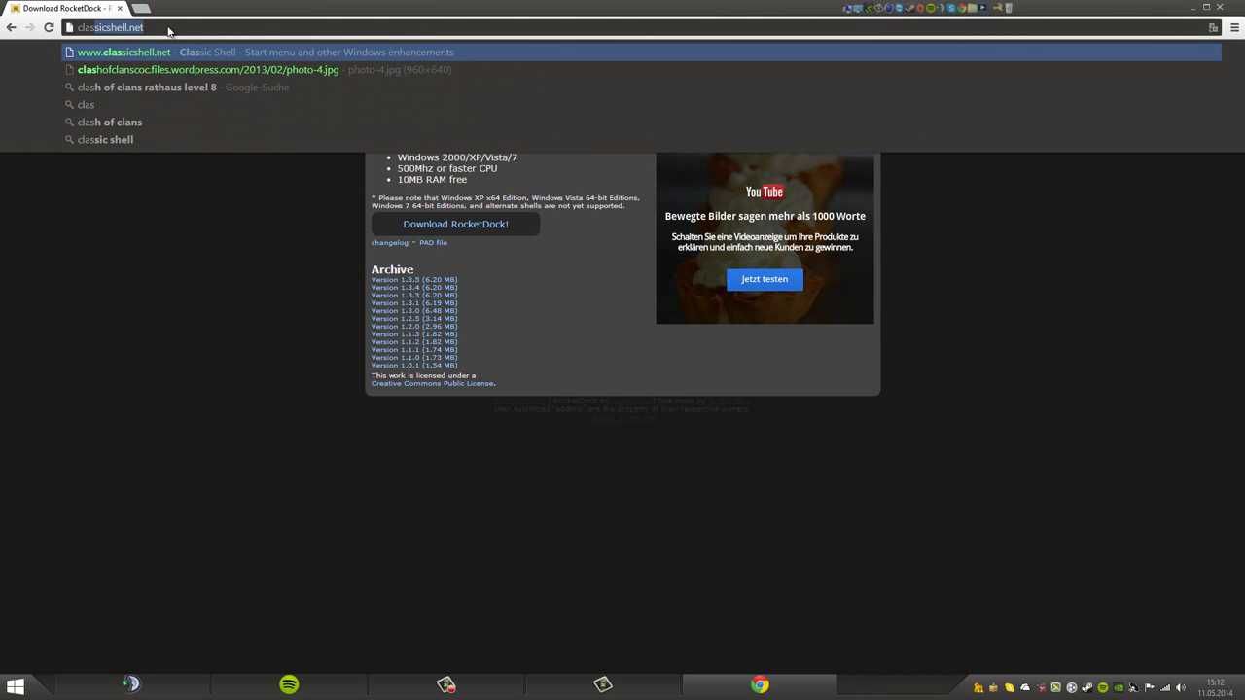
key(Return)
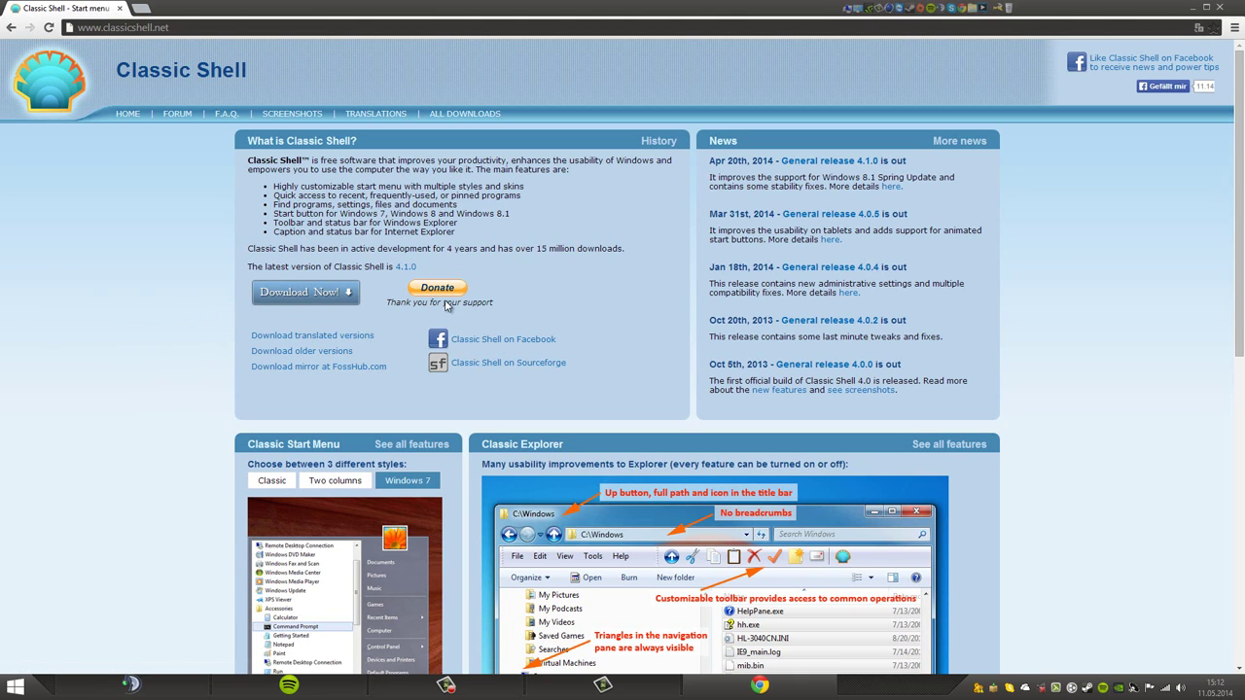
Download the latest Classic Shell installer, version 4.1.0, from the home page and look over the page while it downloads.
scroll(724, 315, down, 7)
scroll(773, 480, up, 7)
click(278, 301)
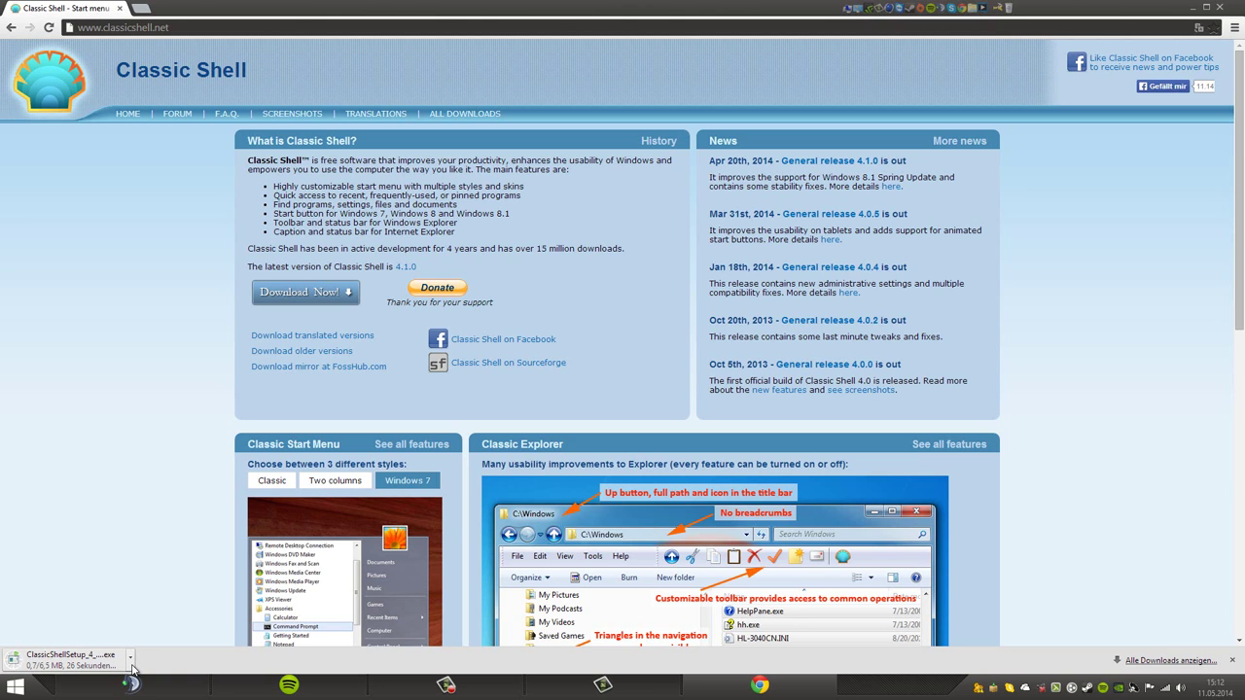
scroll(526, 491, down, 8)
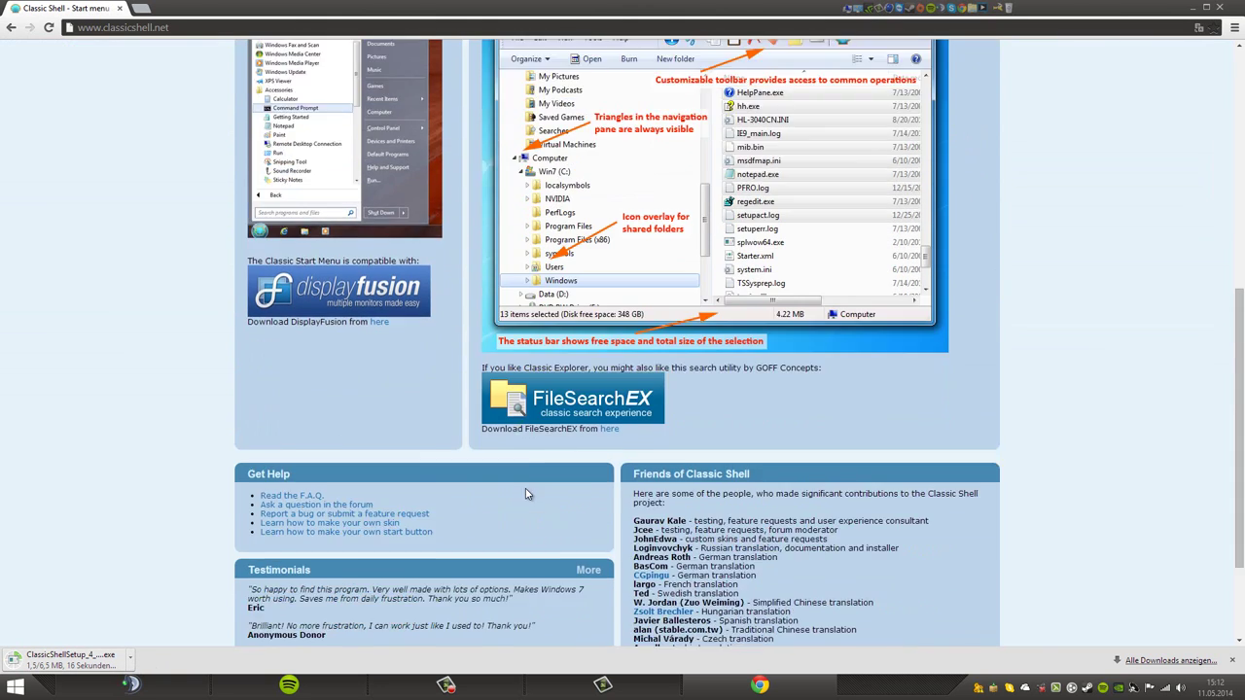
scroll(525, 491, up, 3)
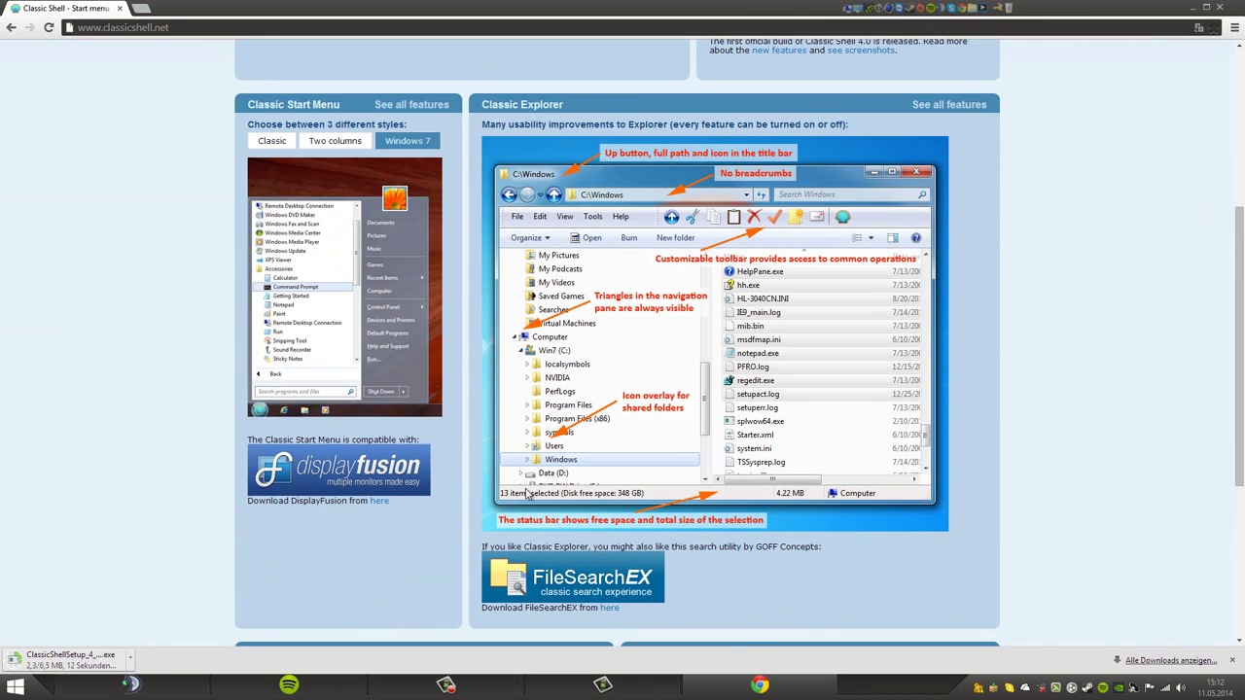
scroll(526, 492, up, 3)
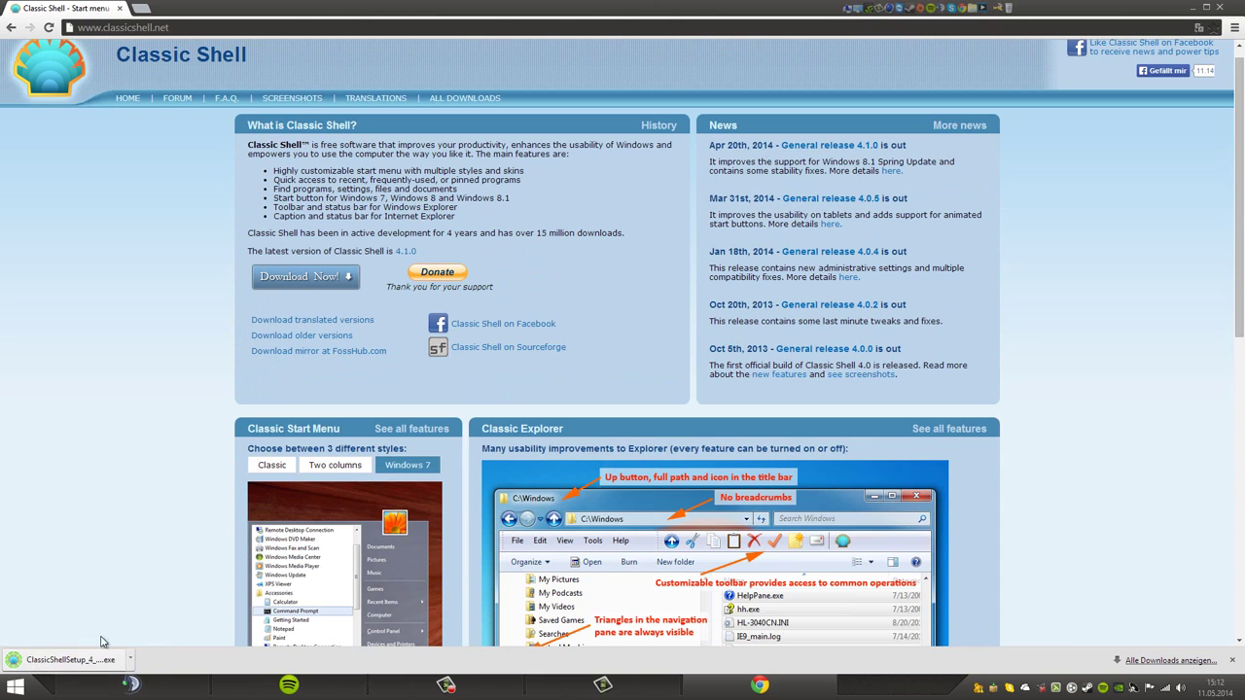
Bring the Classic Shell Setup wizard to the front.
mouse_move(915, 686)
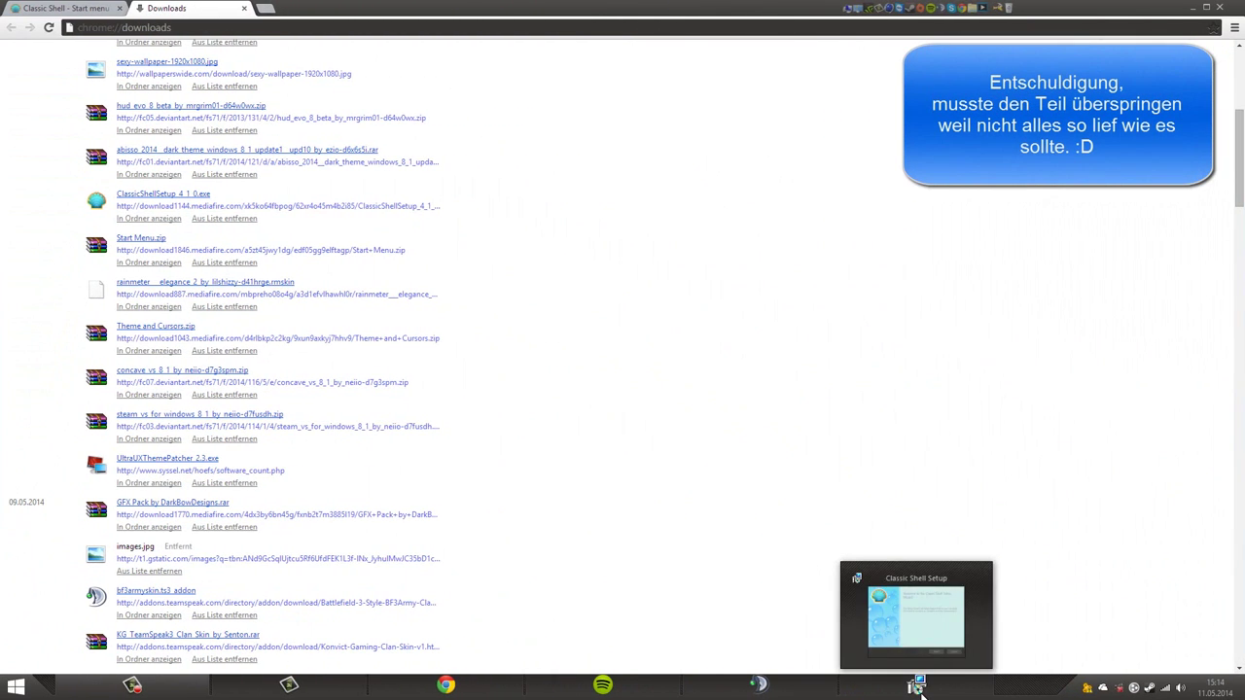
click(844, 585)
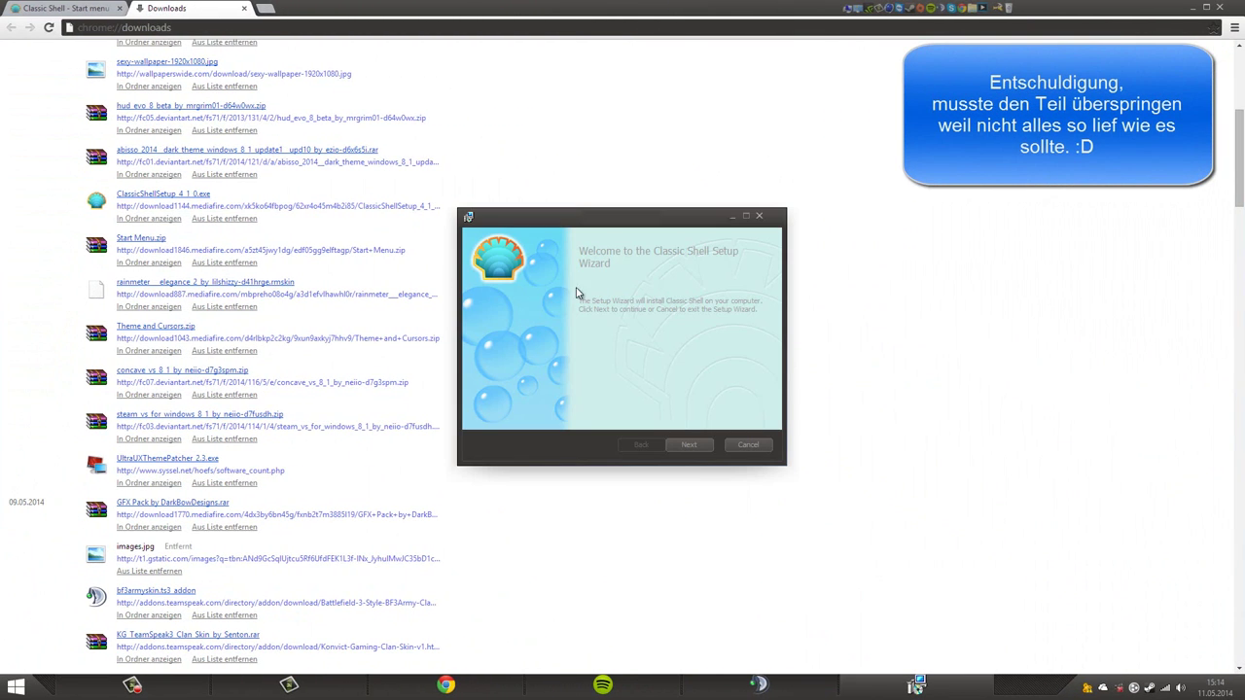
Accept the license agreement, install Classic Shell through the setup wizard and finish the wizard.
drag(535, 218, 389, 266)
click(543, 492)
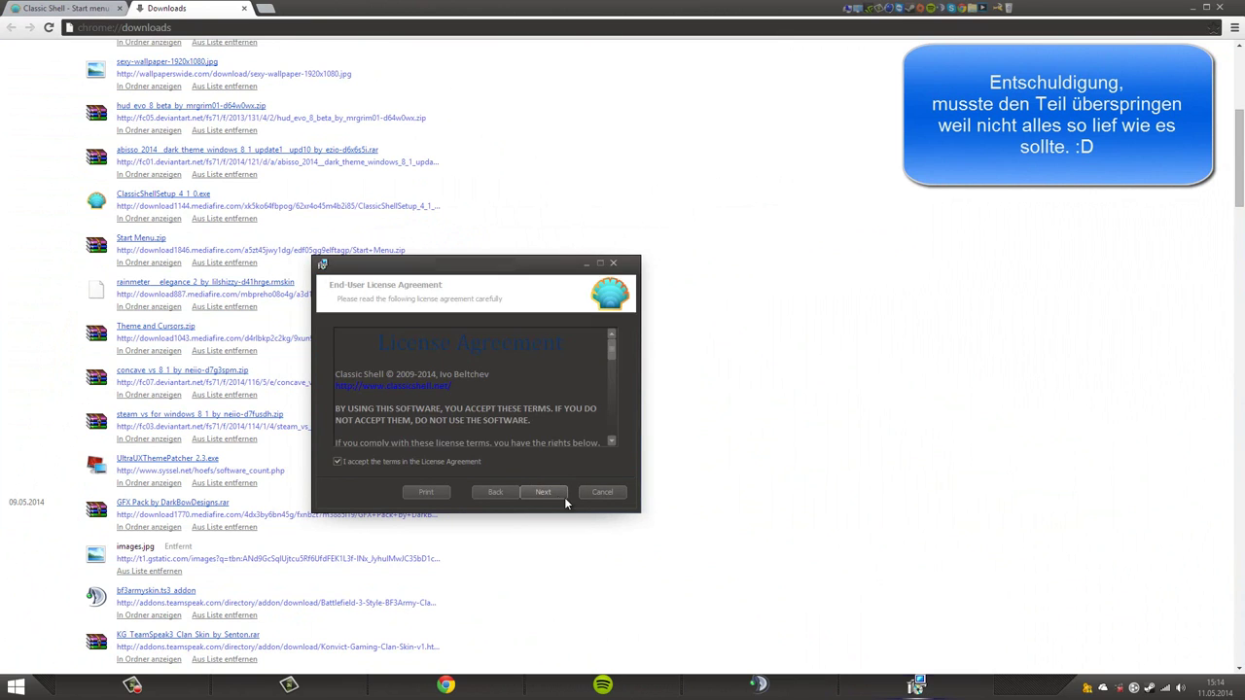
click(540, 492)
click(547, 492)
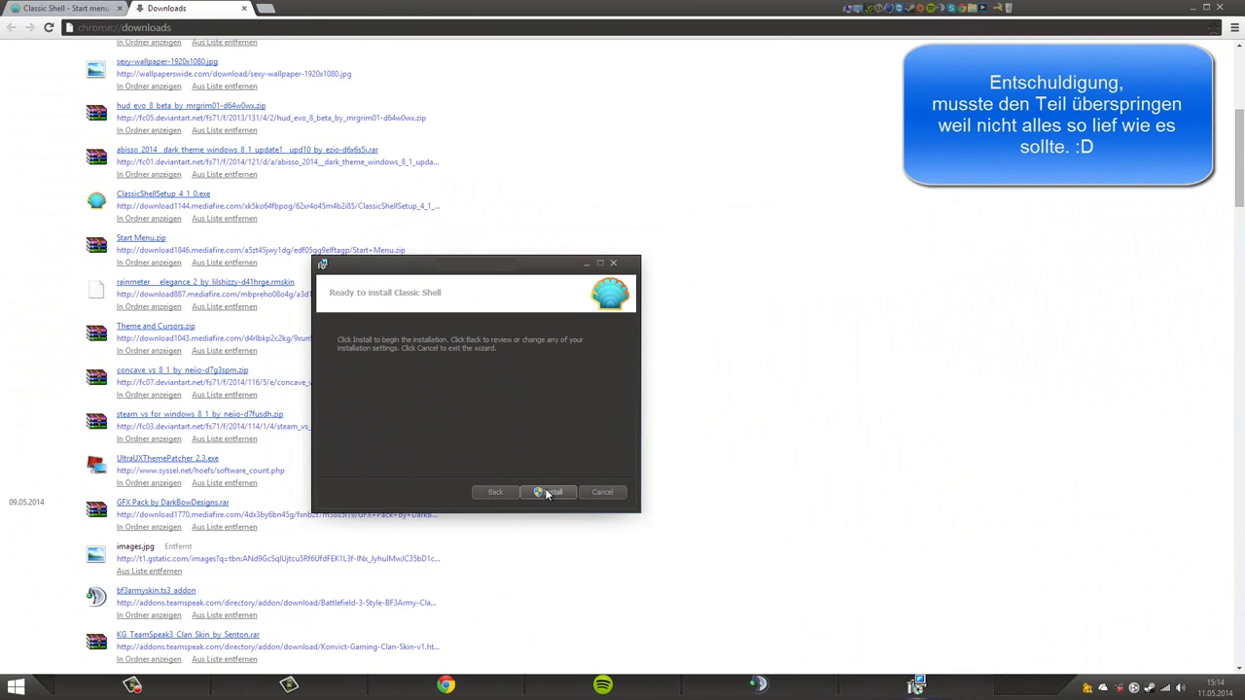
click(547, 492)
drag(418, 271, 562, 225)
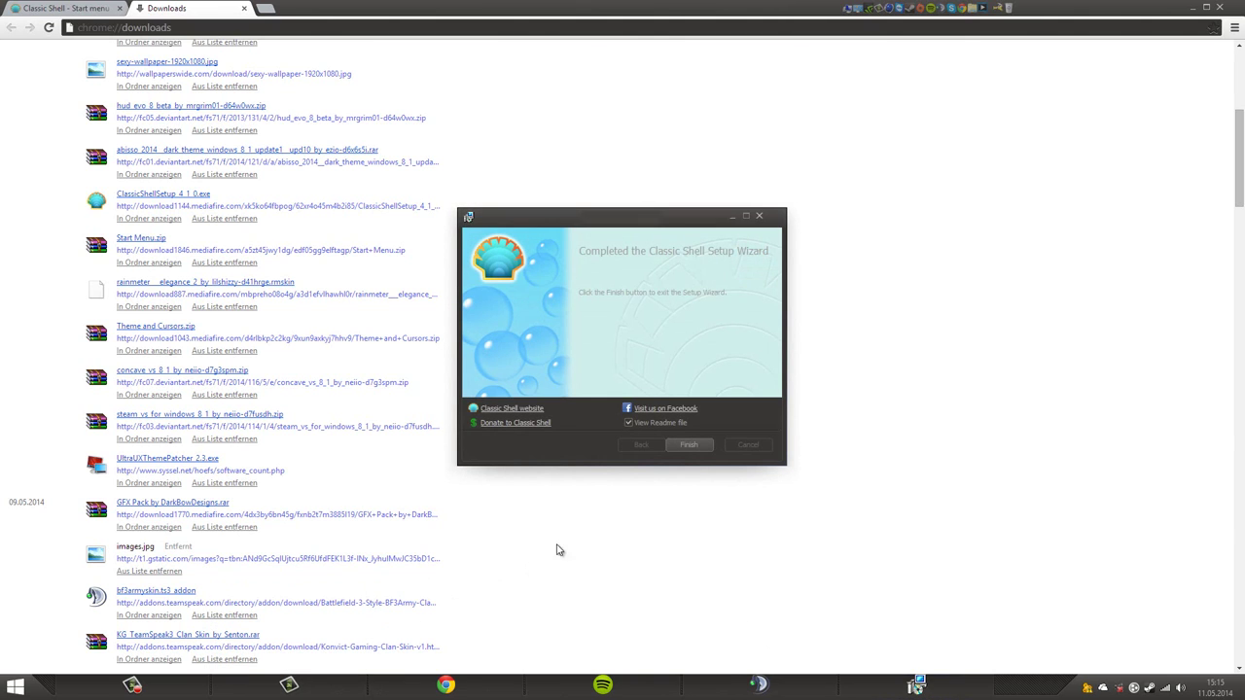
click(686, 444)
right_click(14, 686)
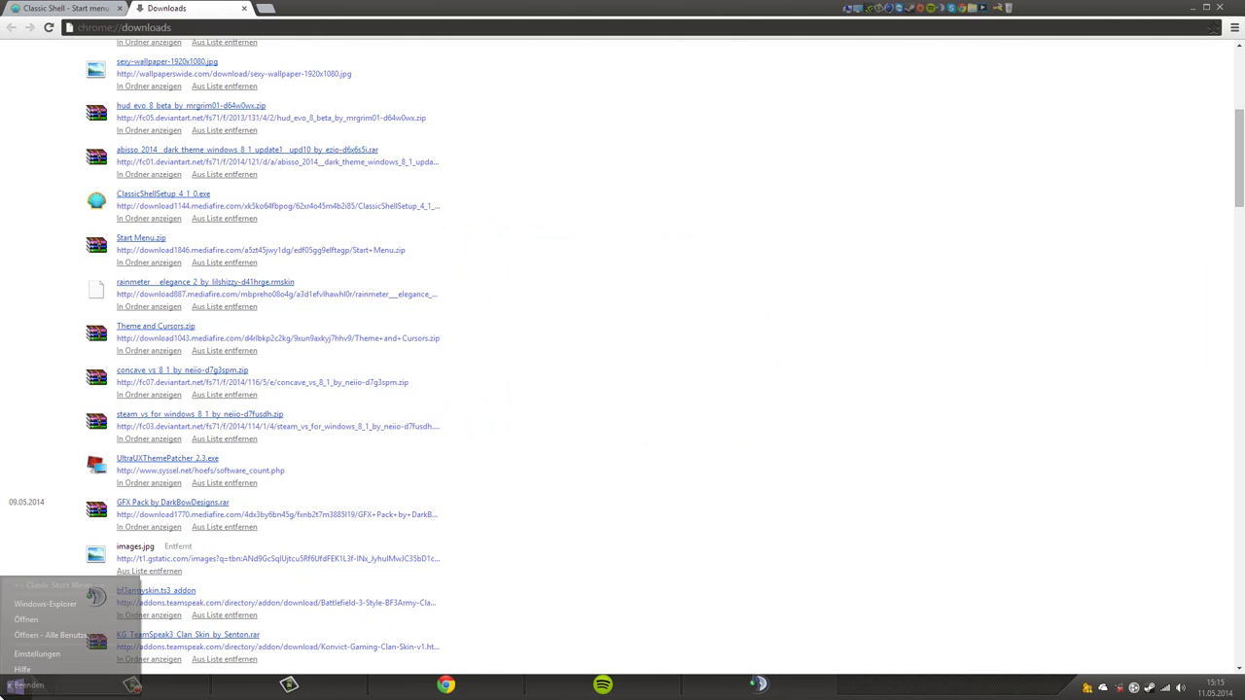
click(928, 403)
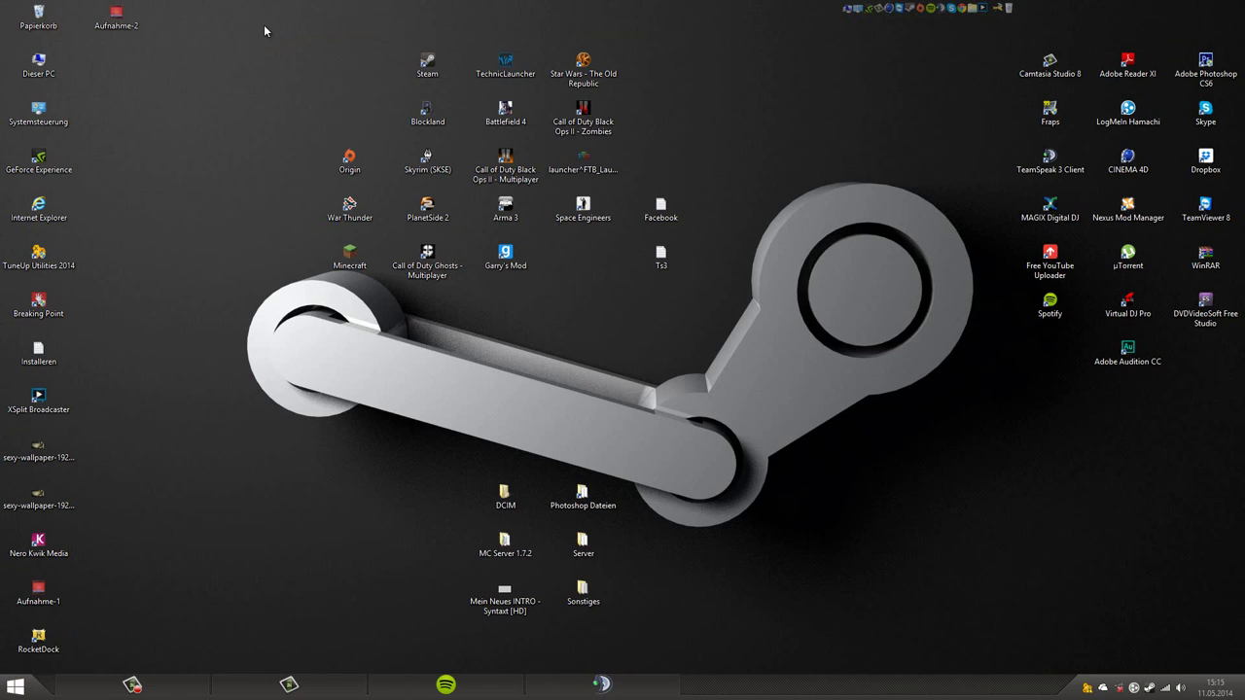
drag(264, 25, 715, 292)
drag(715, 293, 288, 27)
click(289, 27)
Look over the classic start menu, including its sign-out and shutdown entries, and close it.
click(15, 693)
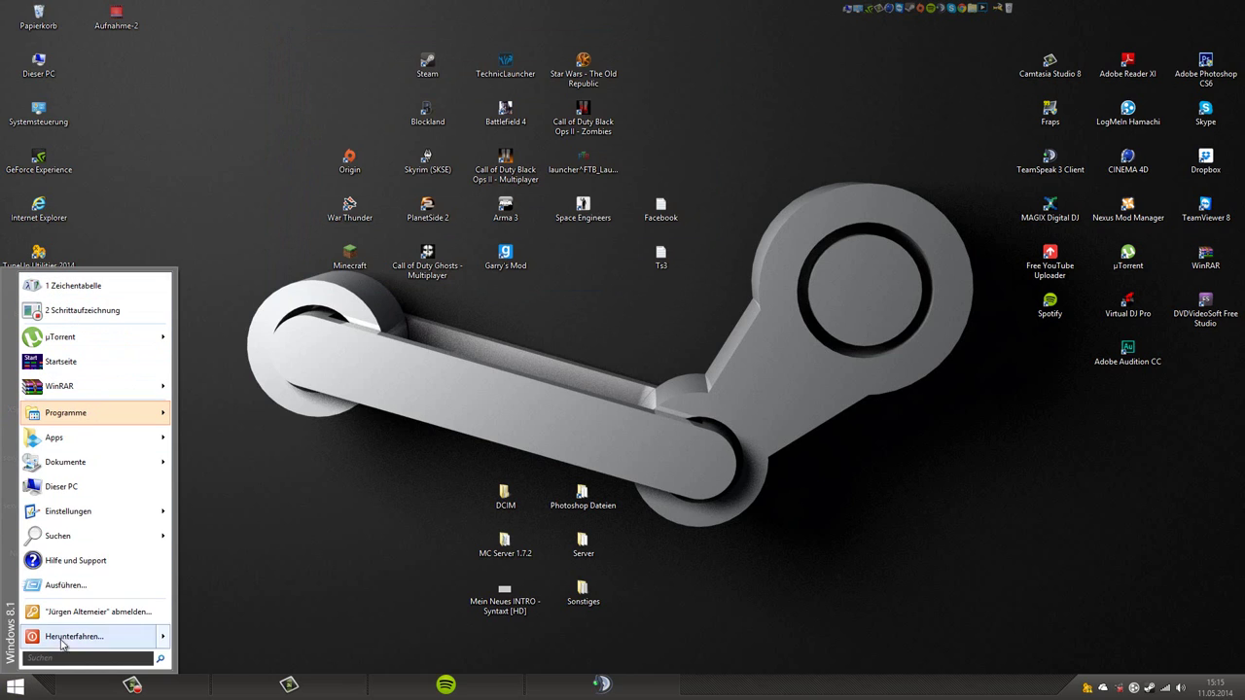
click(306, 516)
click(16, 687)
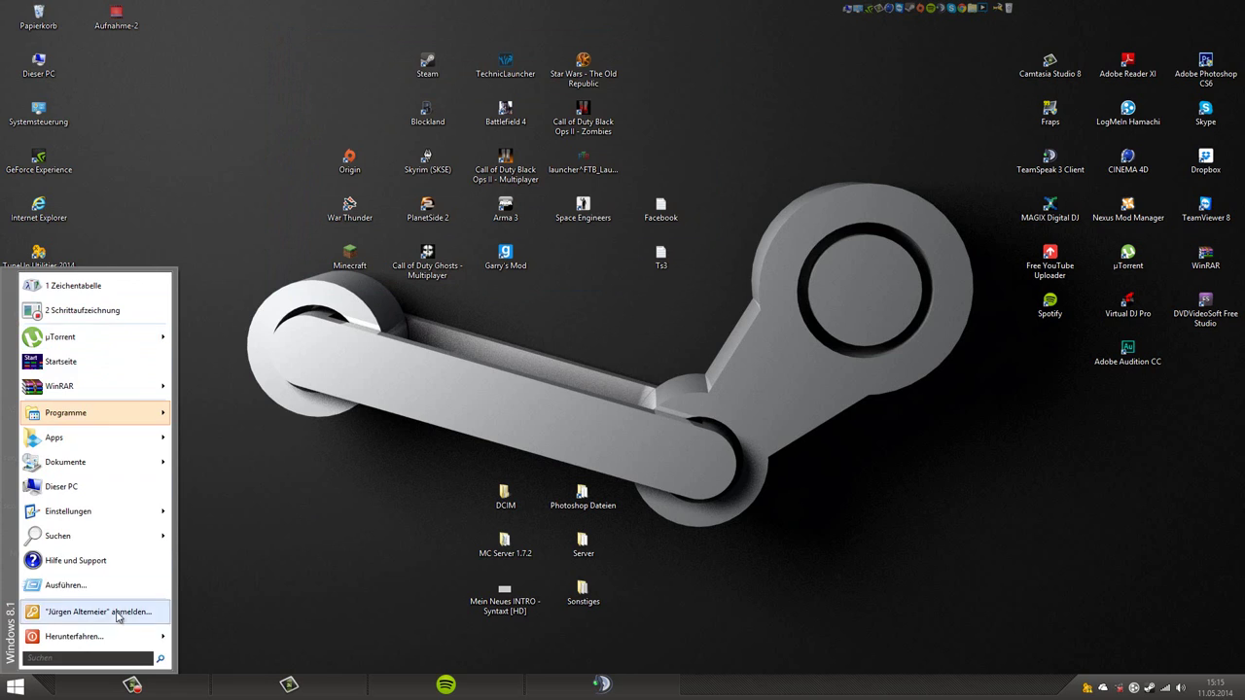
click(476, 433)
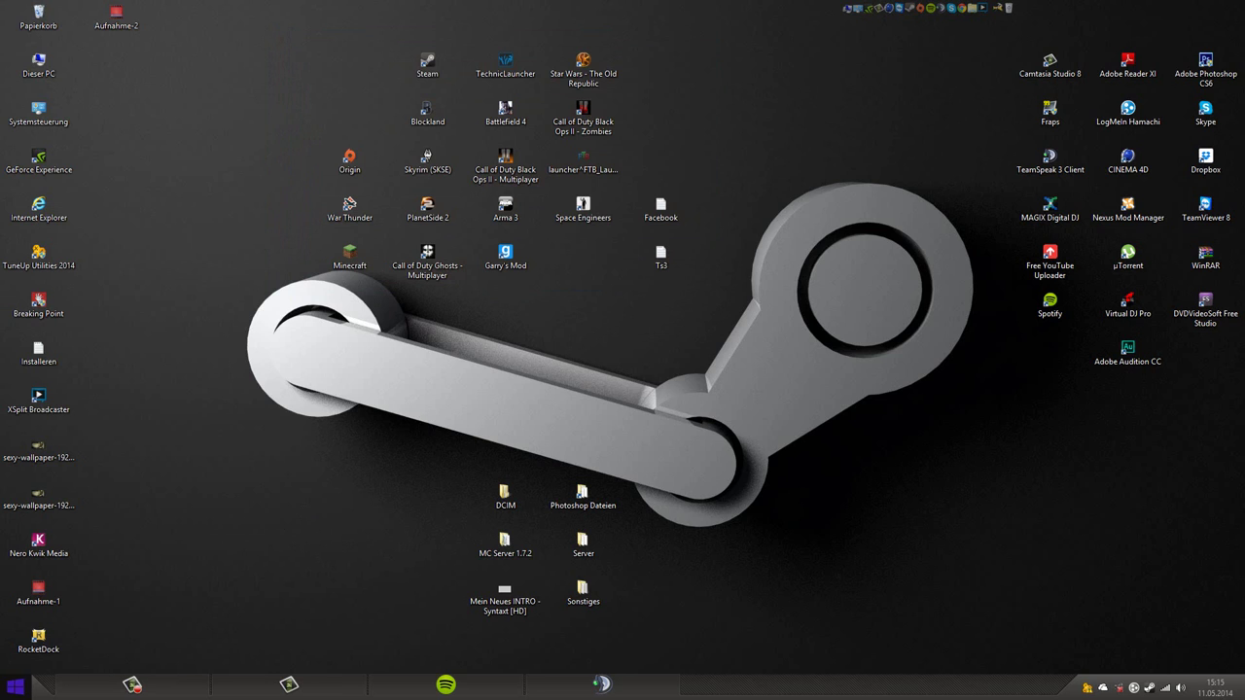
Open the Classic Start Menu settings from the Start button's context options.
right_click(16, 687)
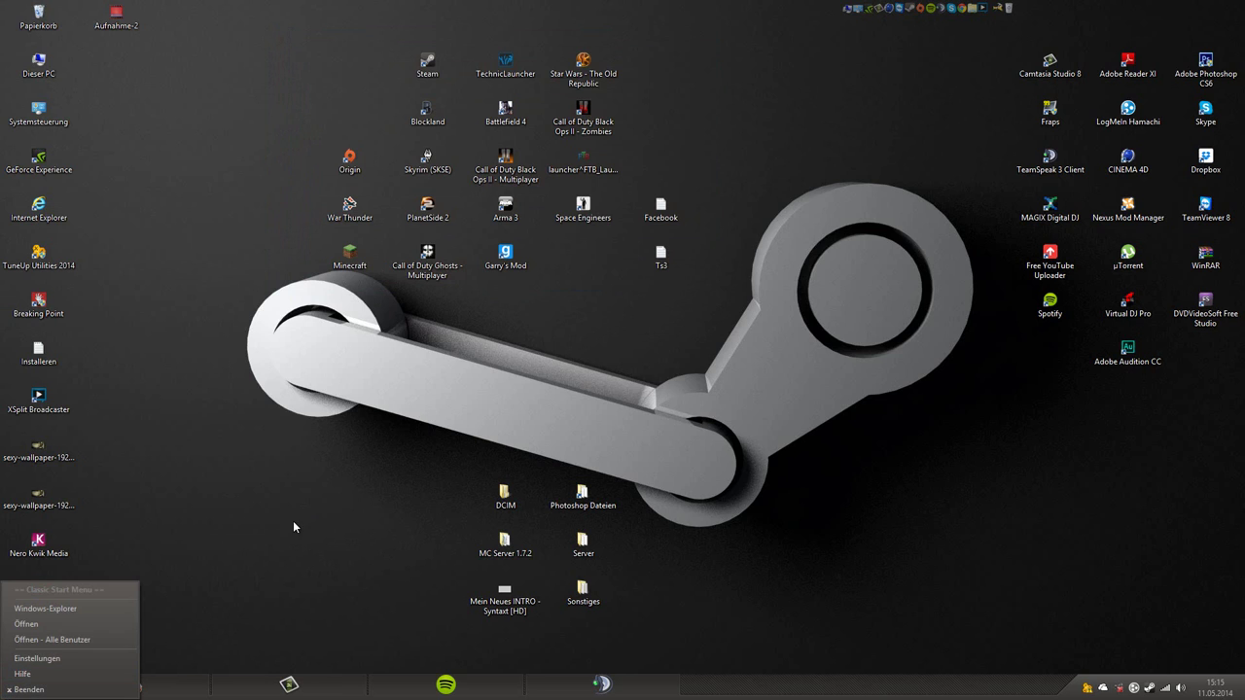
click(166, 630)
right_click(17, 688)
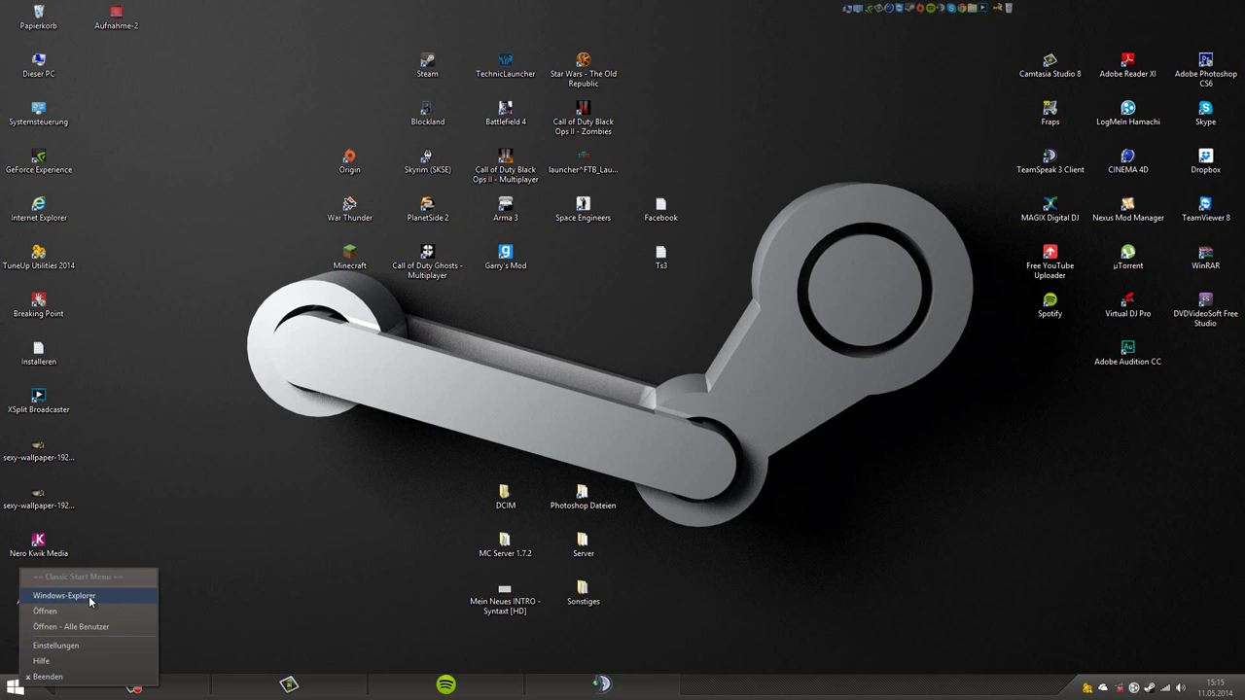
click(92, 647)
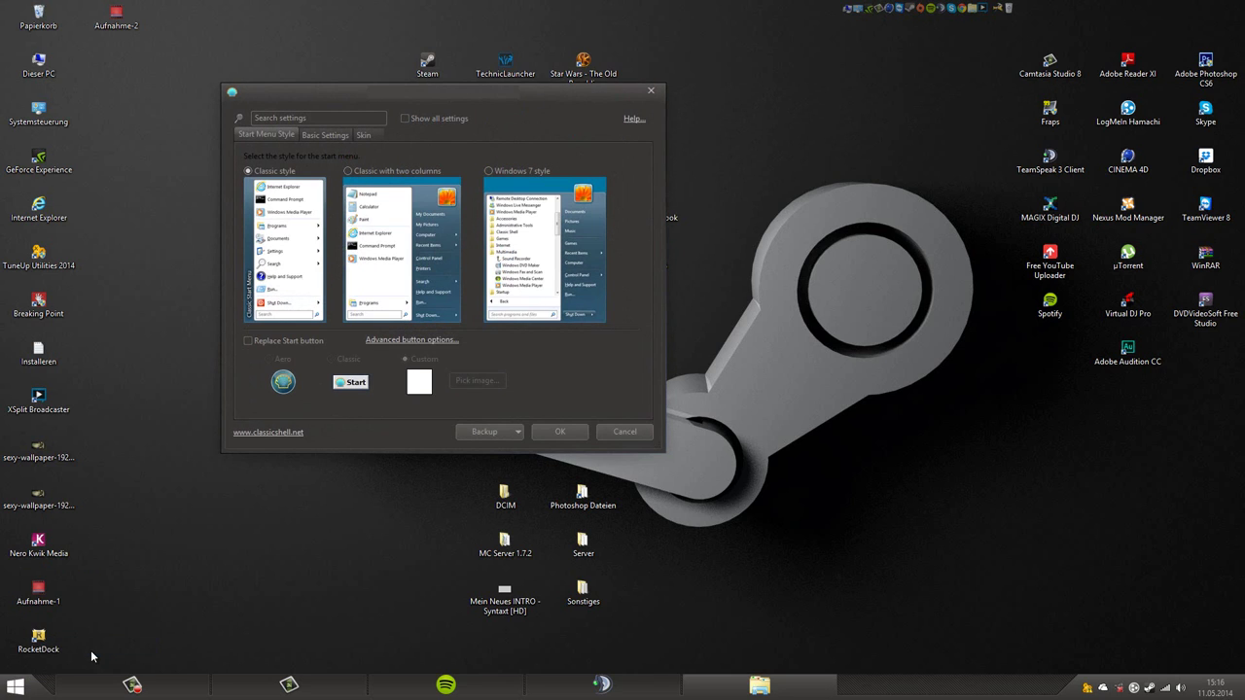
Examine the basic settings for what a left click and the Windows key open, and compare the start menu with the start screen.
click(317, 139)
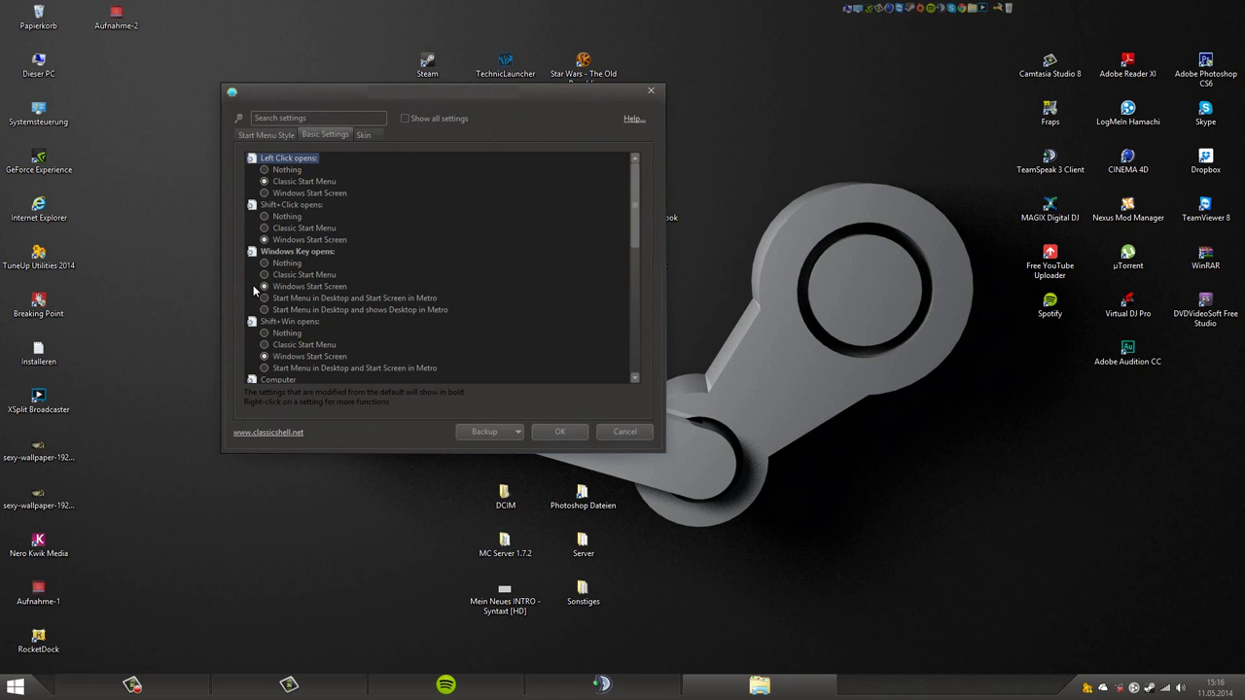
key(super)
key(super)
click(15, 686)
key(Escape)
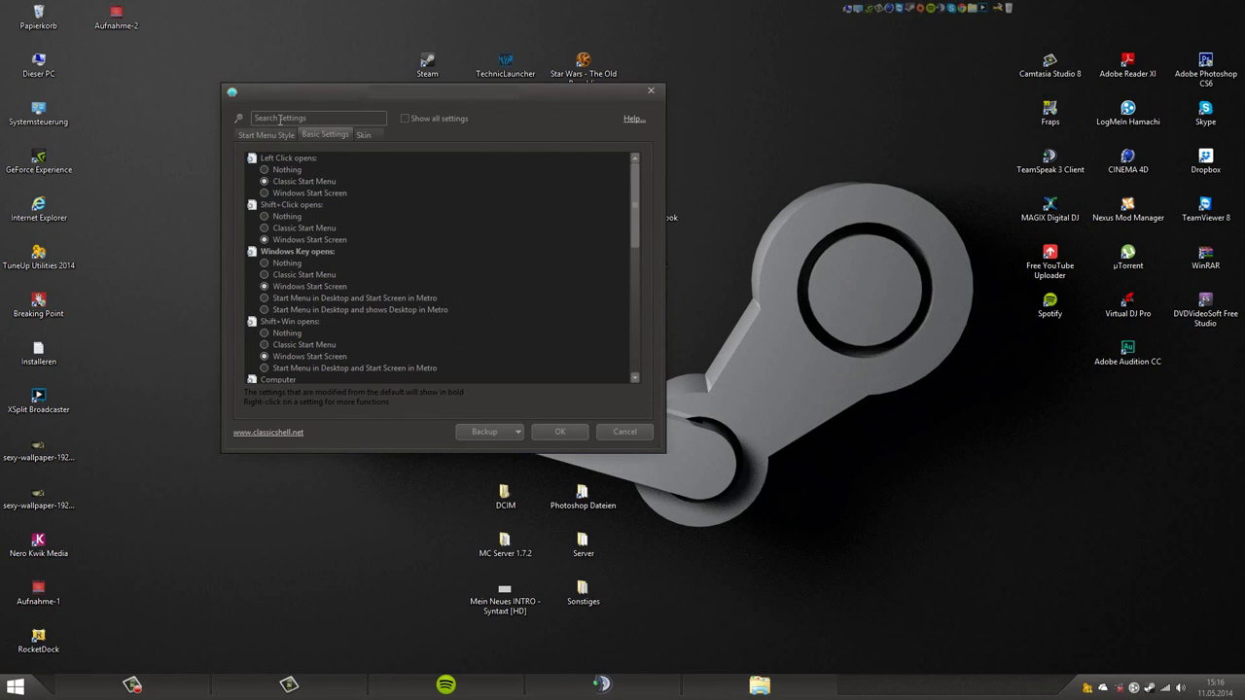
click(282, 135)
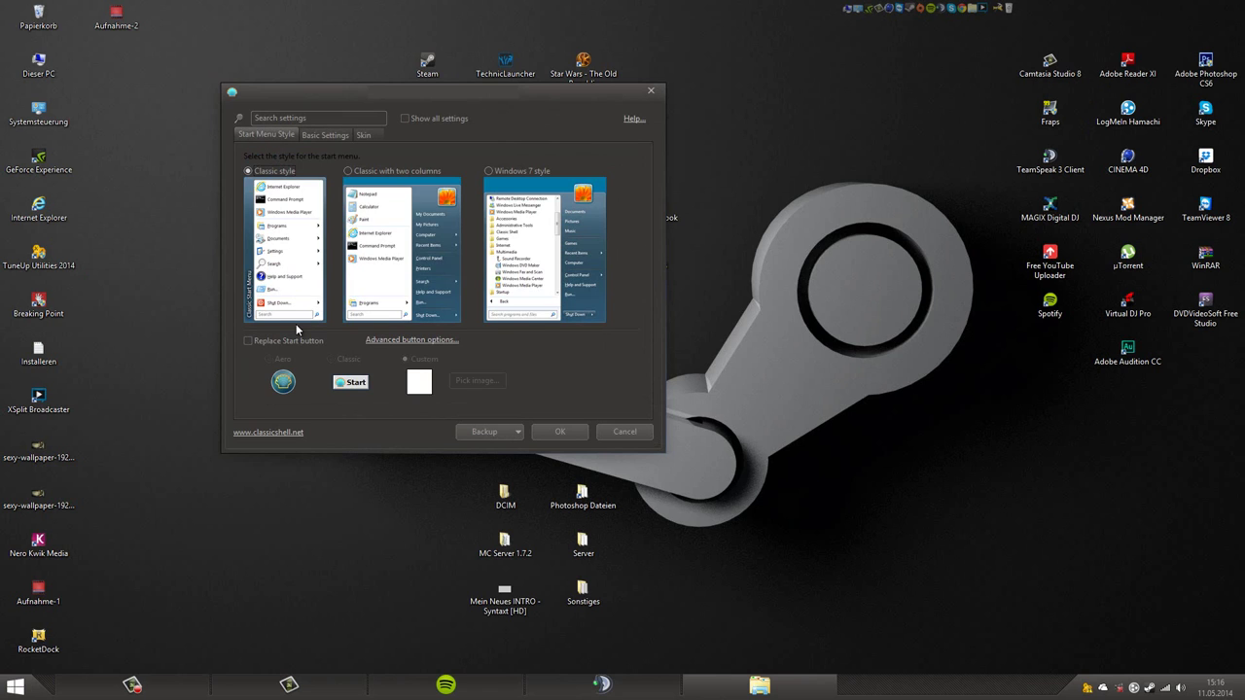
key(super)
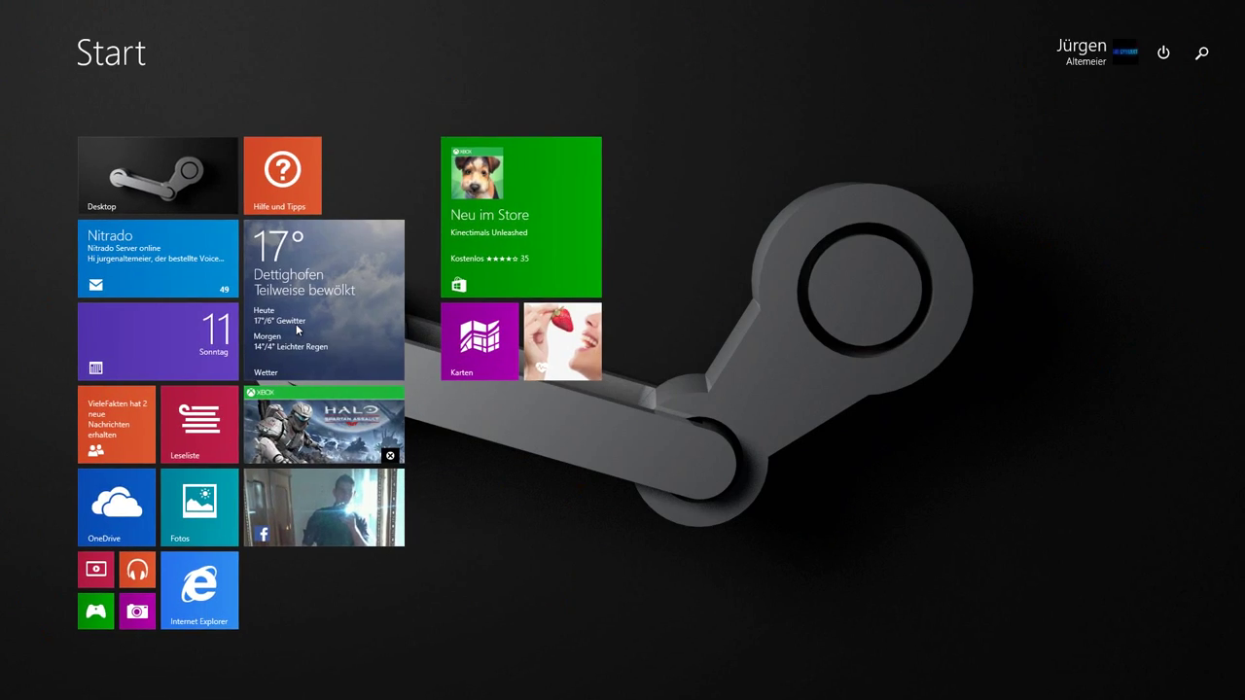
key(super)
key(Escape)
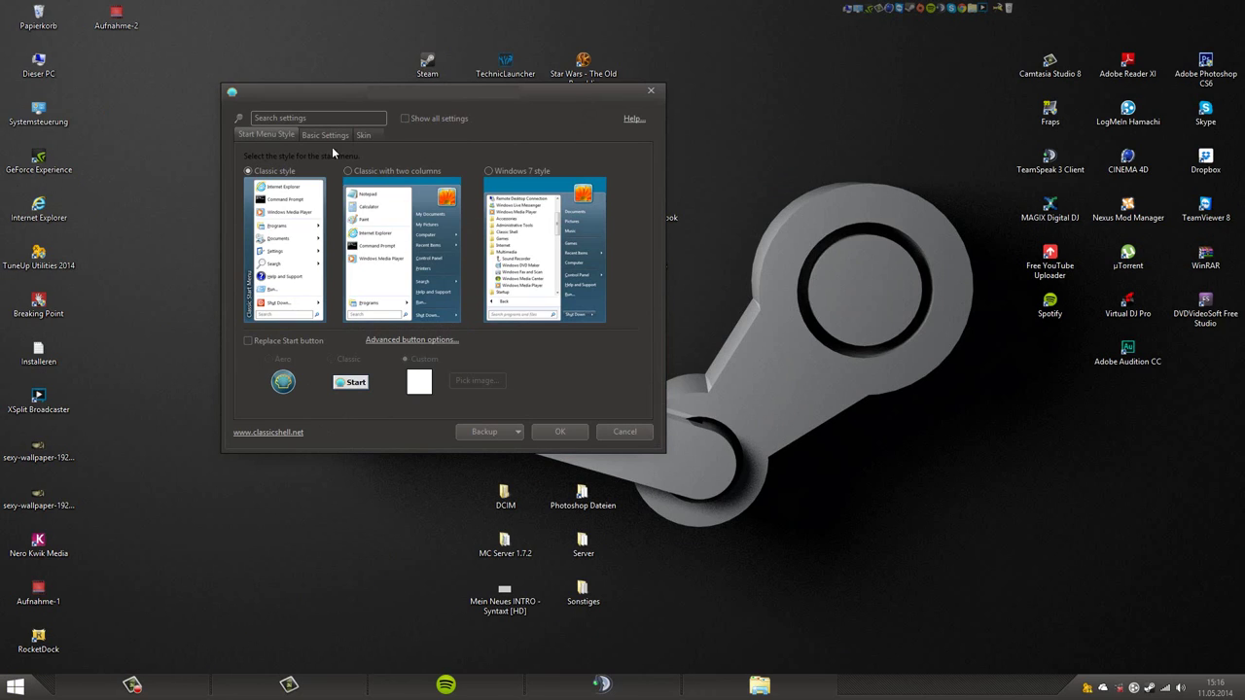
Choose the Windows 7 style for the start menu and preview it.
click(491, 173)
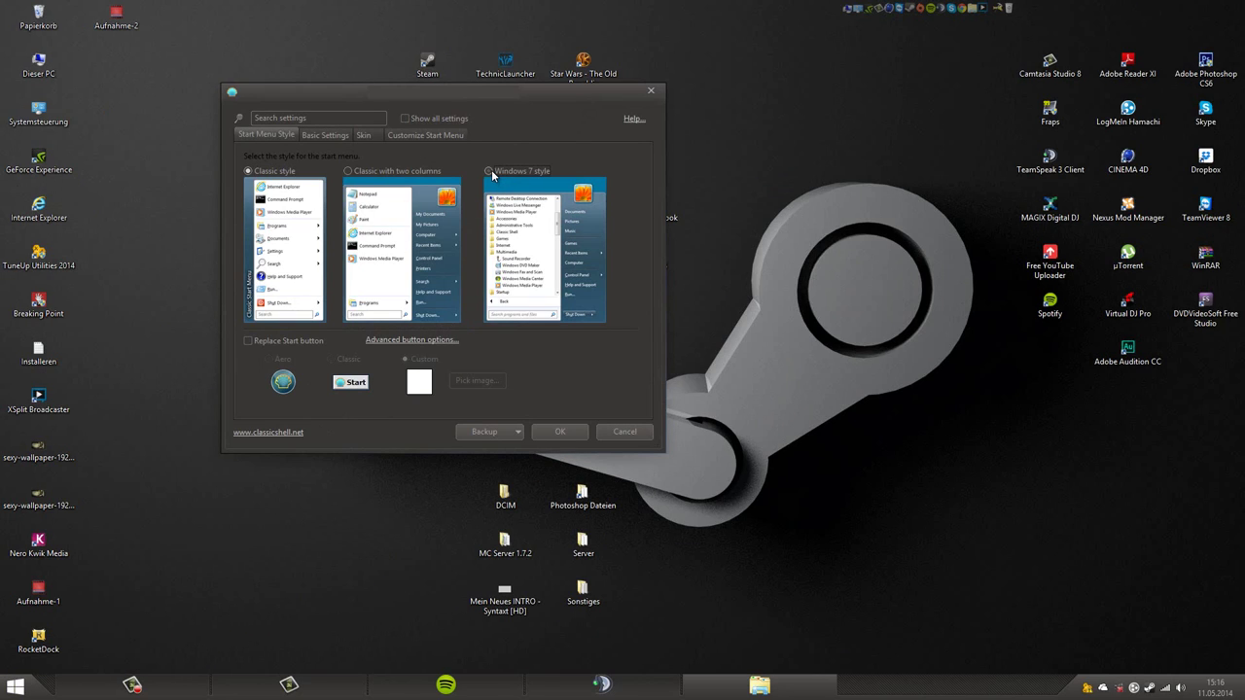
key(super)
key(super)
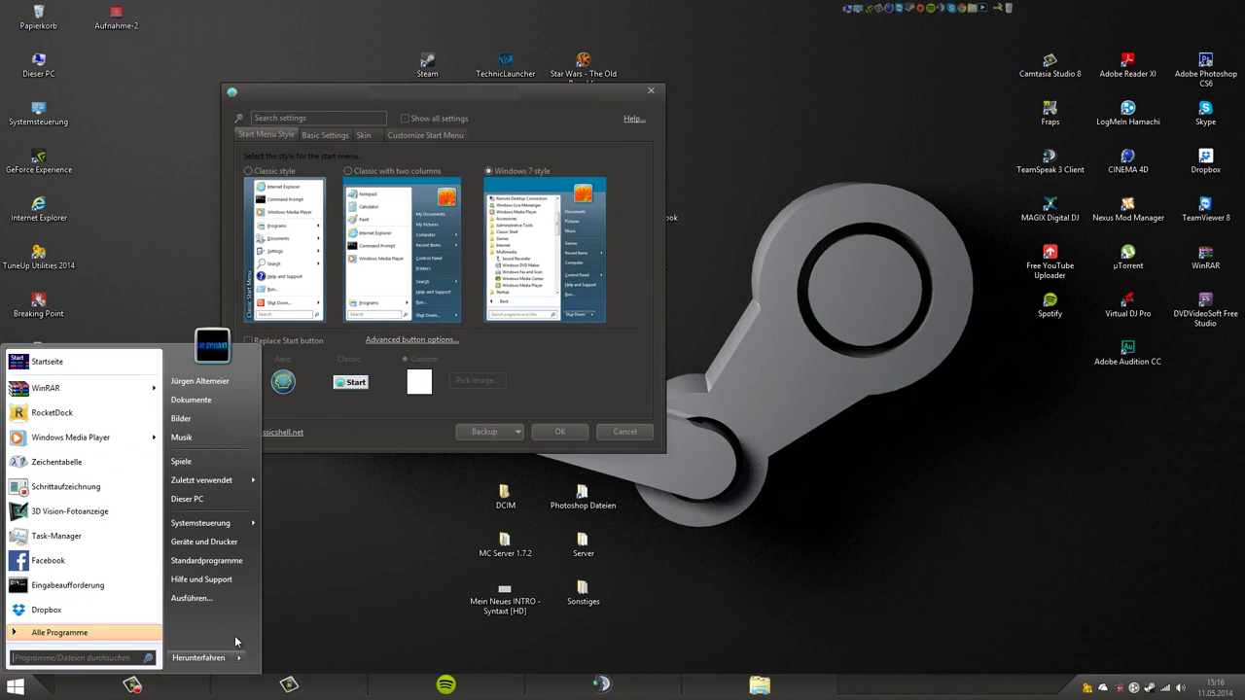
Set the start menu style to Classic with two columns and preview the menu.
click(347, 172)
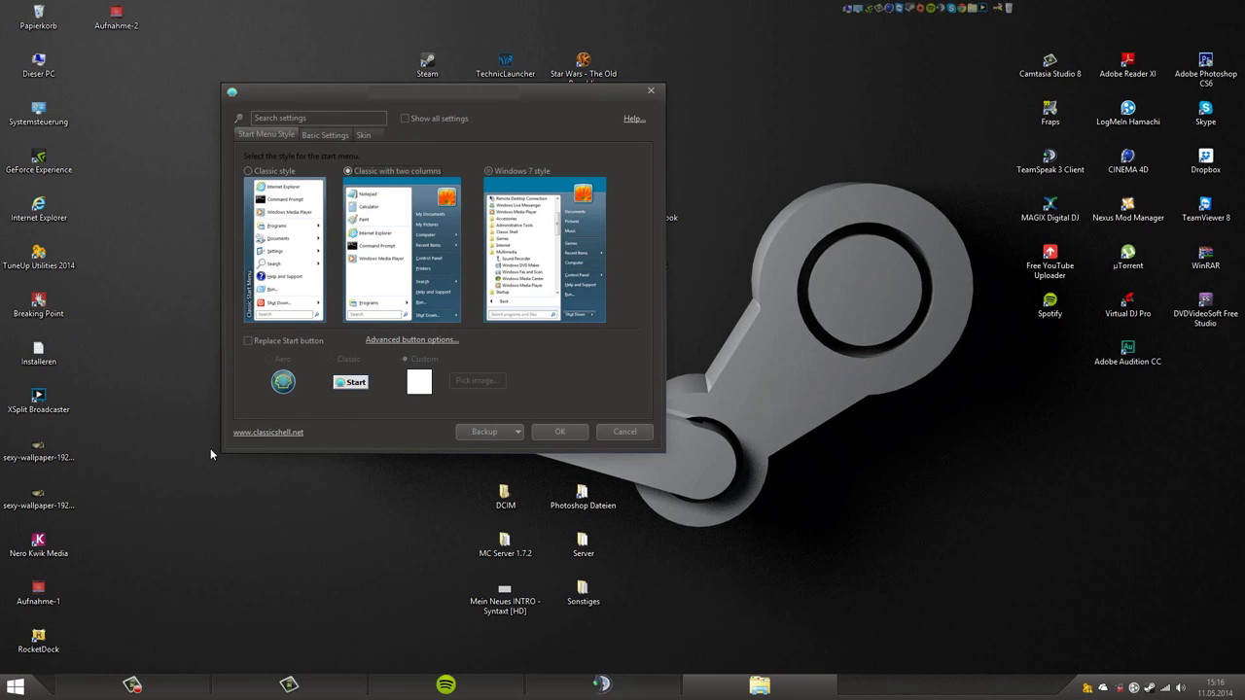
key(super)
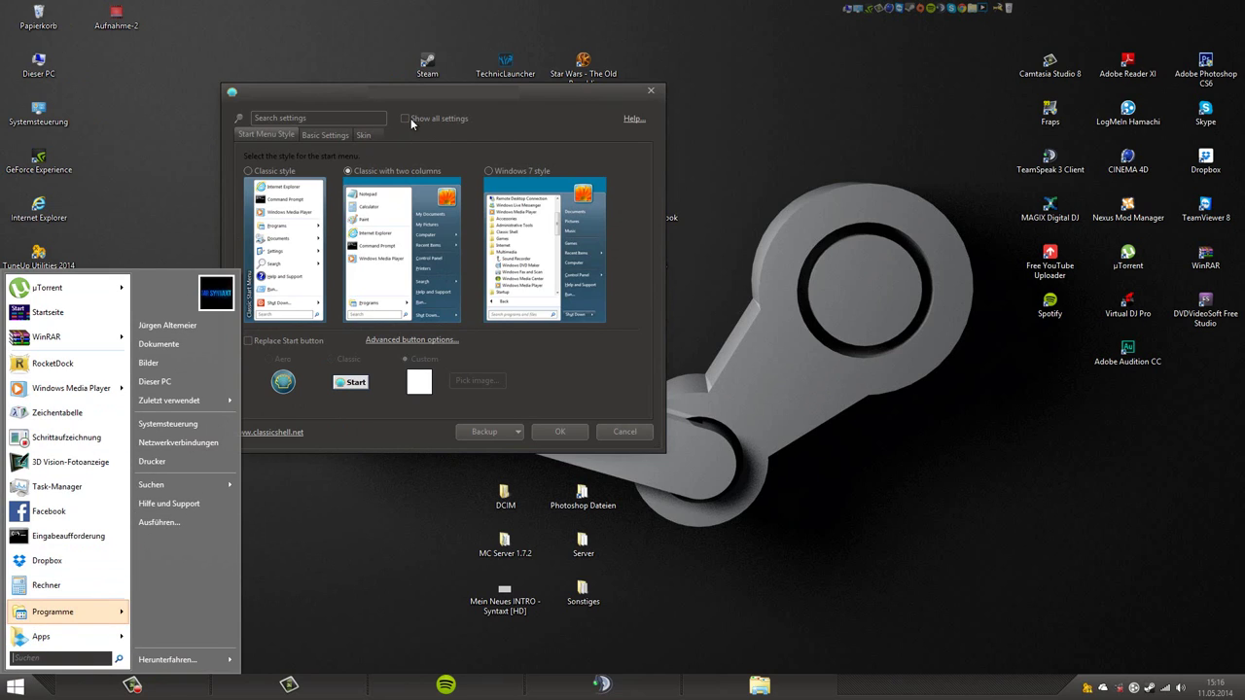
click(353, 109)
drag(311, 96, 361, 91)
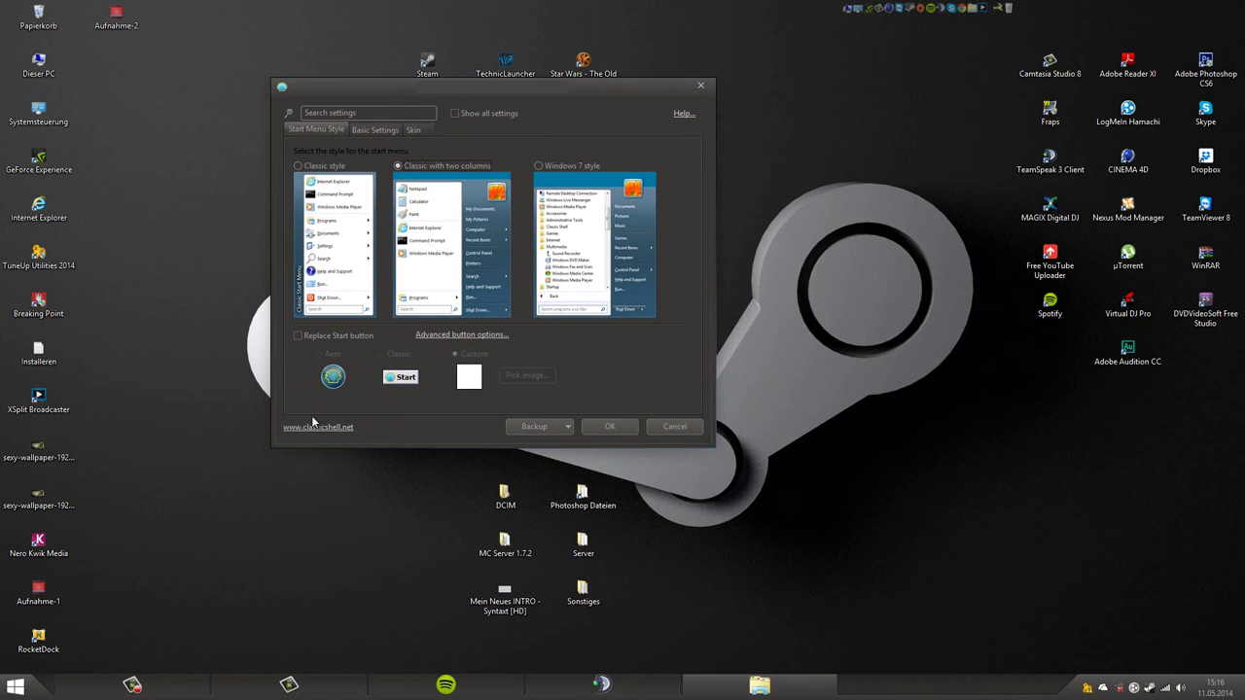
Try replacing the Start button with the Classic and Custom designs, including browsing for a custom button image.
click(302, 337)
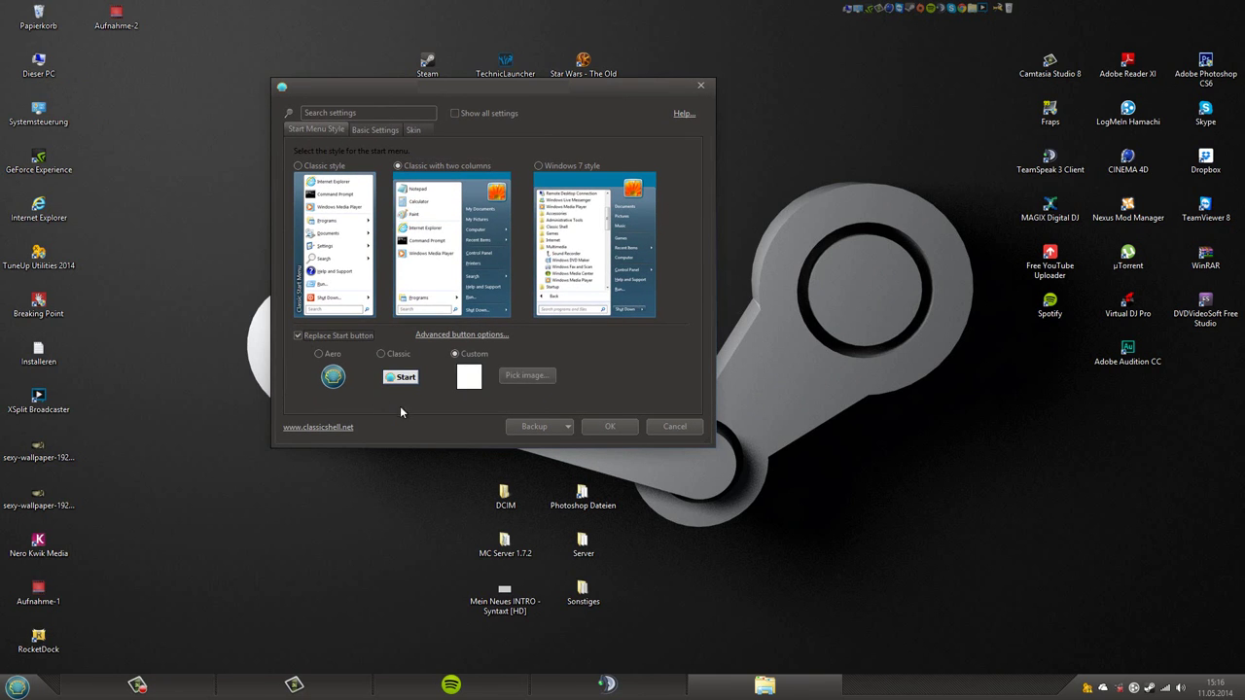
click(381, 355)
click(456, 354)
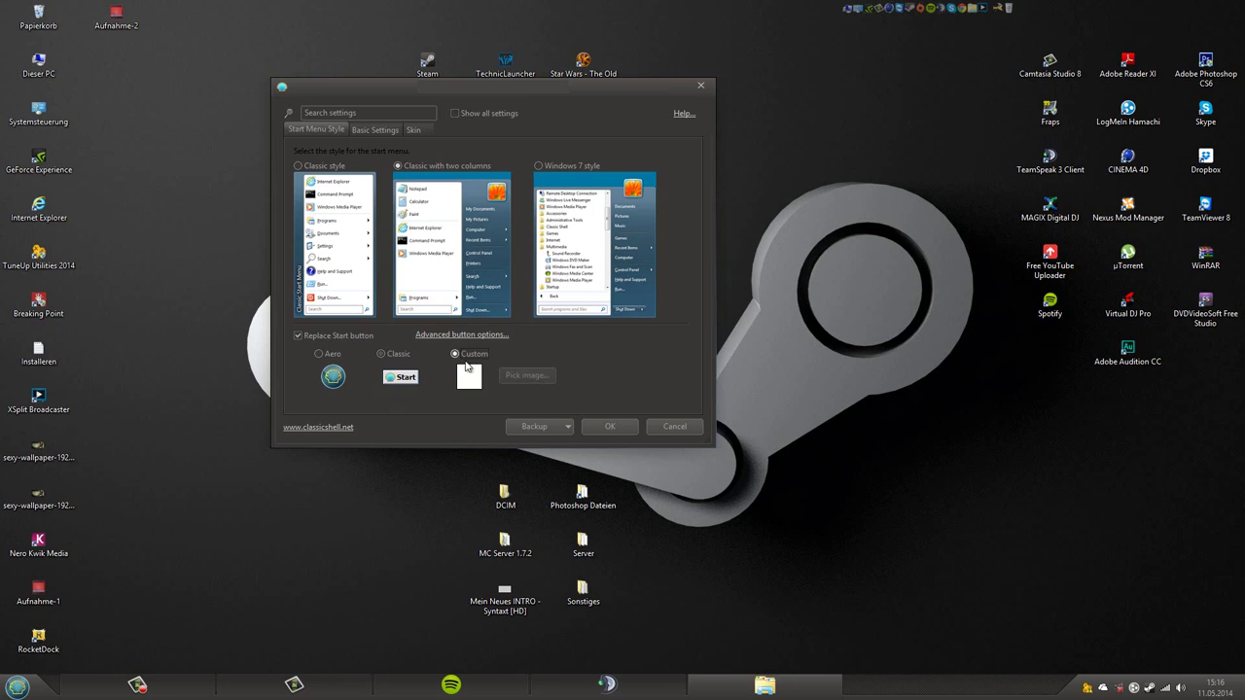
click(526, 376)
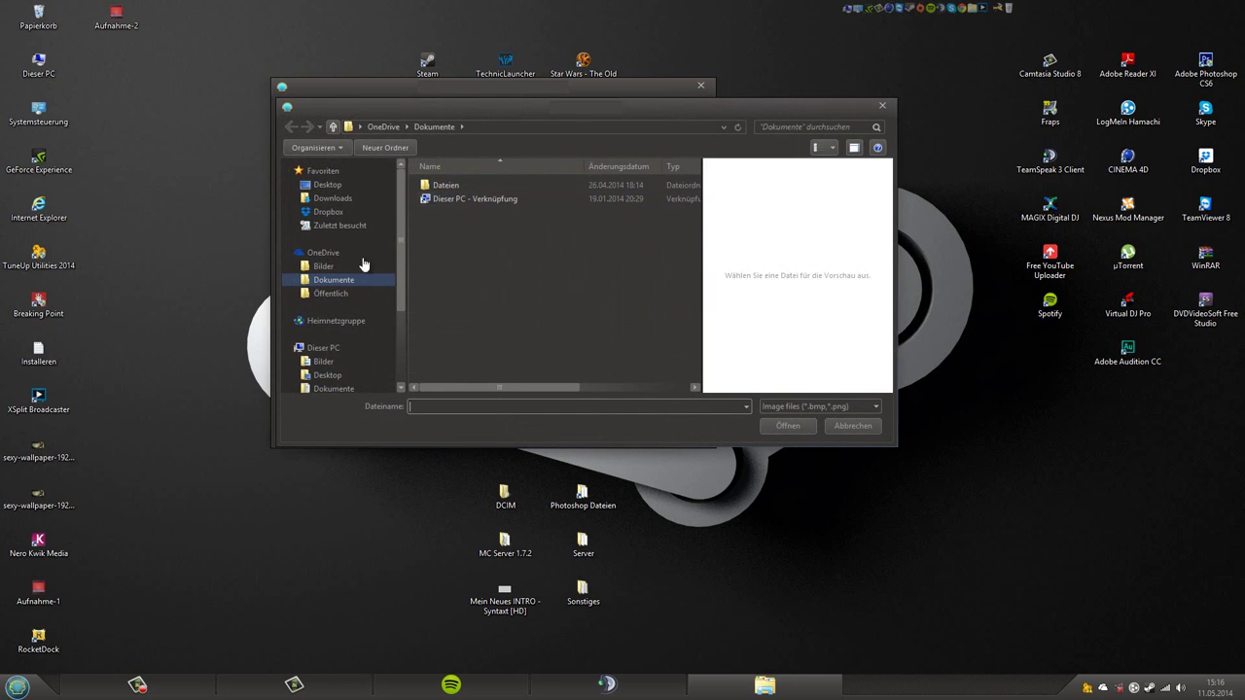
mouse_move(404, 262)
mouse_down()
mouse_move(413, 367)
mouse_move(402, 254)
mouse_up()
click(883, 105)
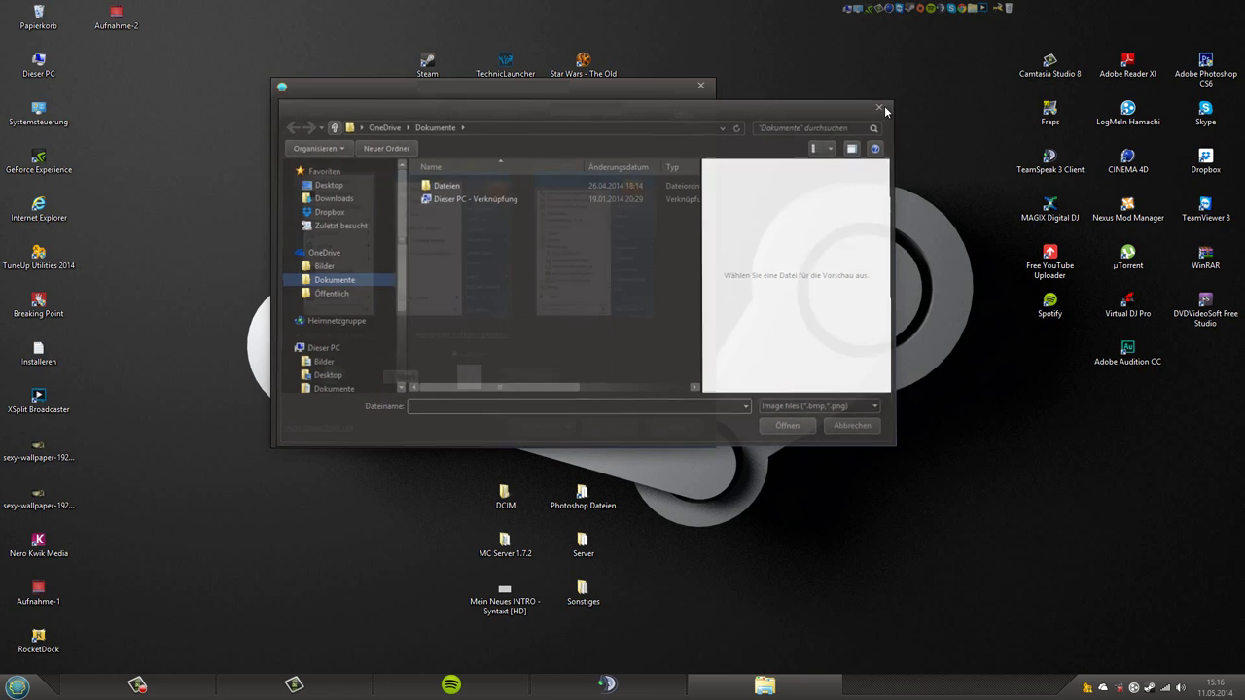
drag(465, 98, 528, 56)
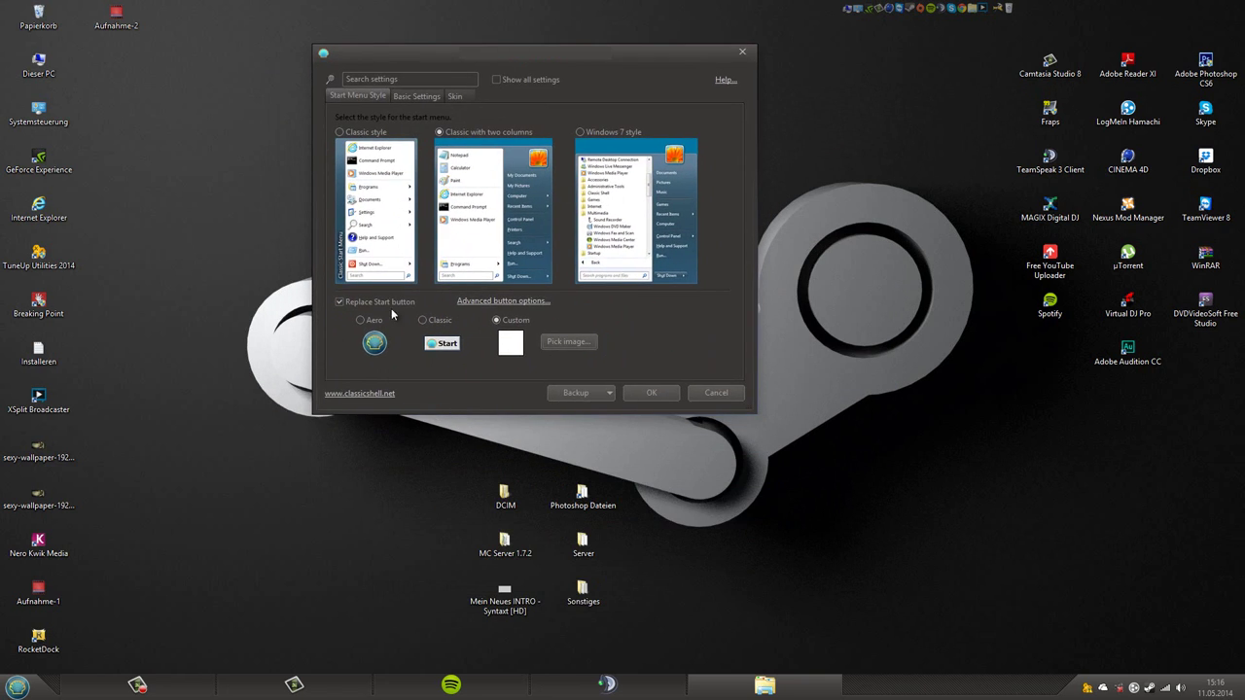
click(338, 303)
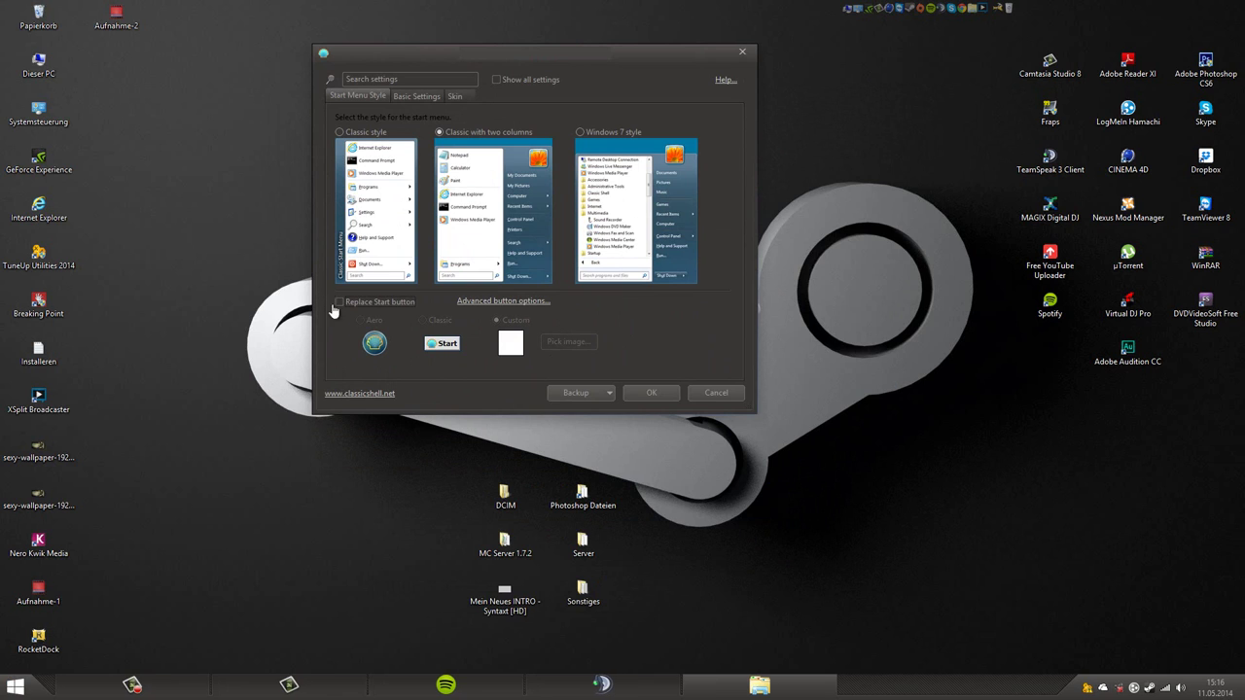
Look through the basic settings and skin options, and save the start menu settings.
click(416, 95)
click(455, 95)
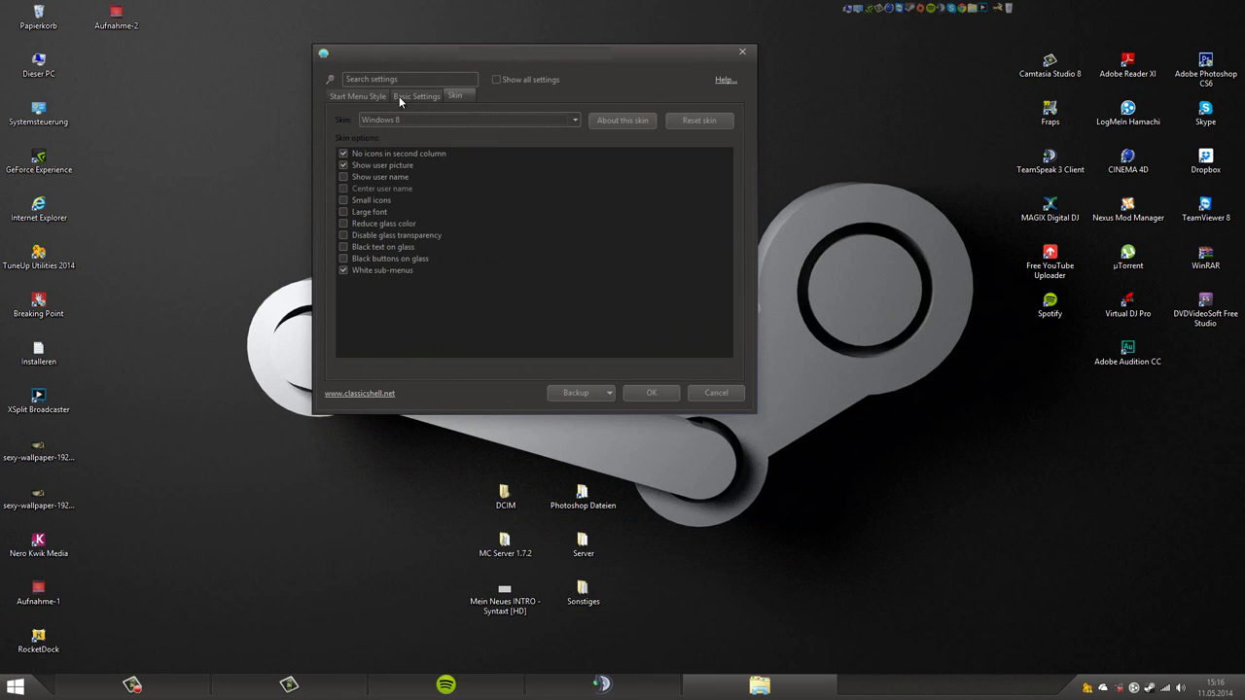
click(398, 96)
click(354, 92)
click(456, 95)
click(374, 94)
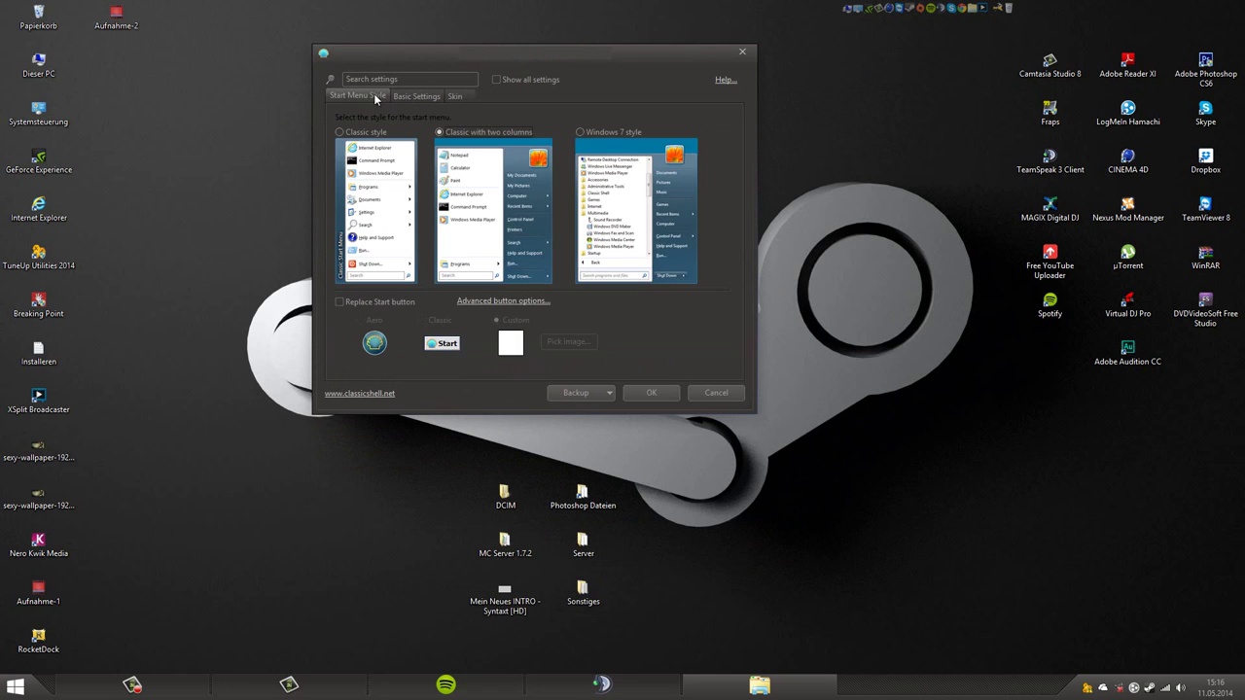
click(654, 394)
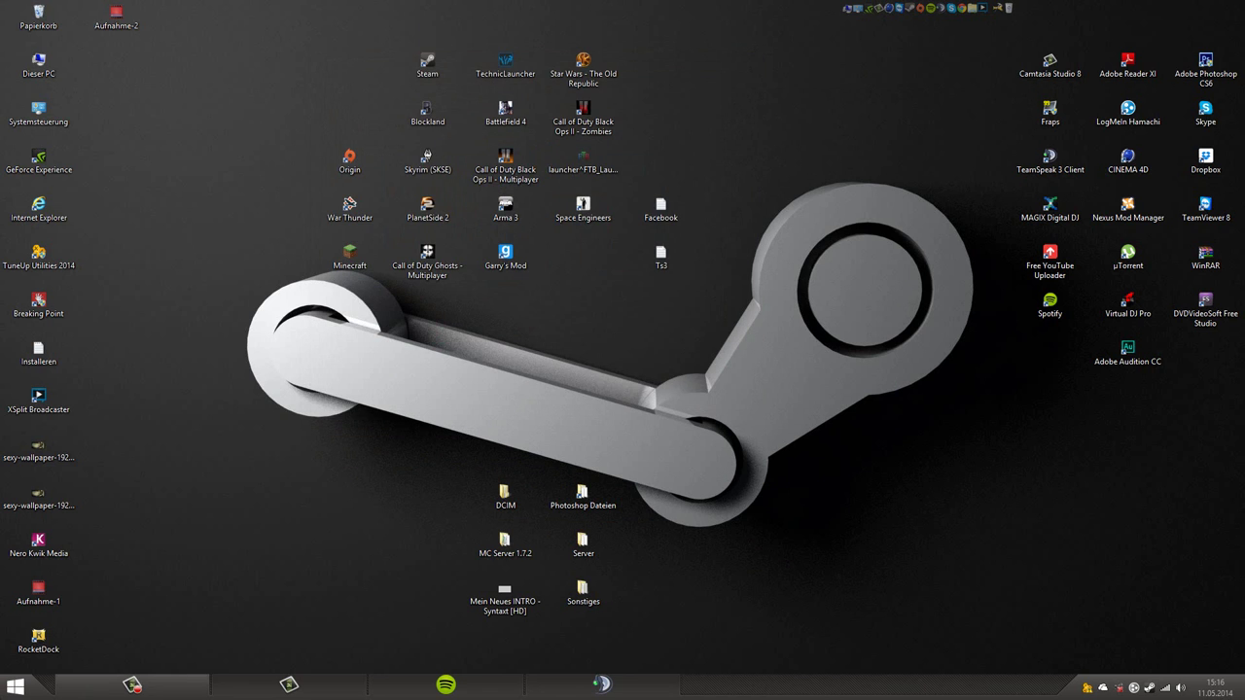
Open the two-column start menu on the desktop and examine its shutdown options.
click(15, 686)
click(194, 382)
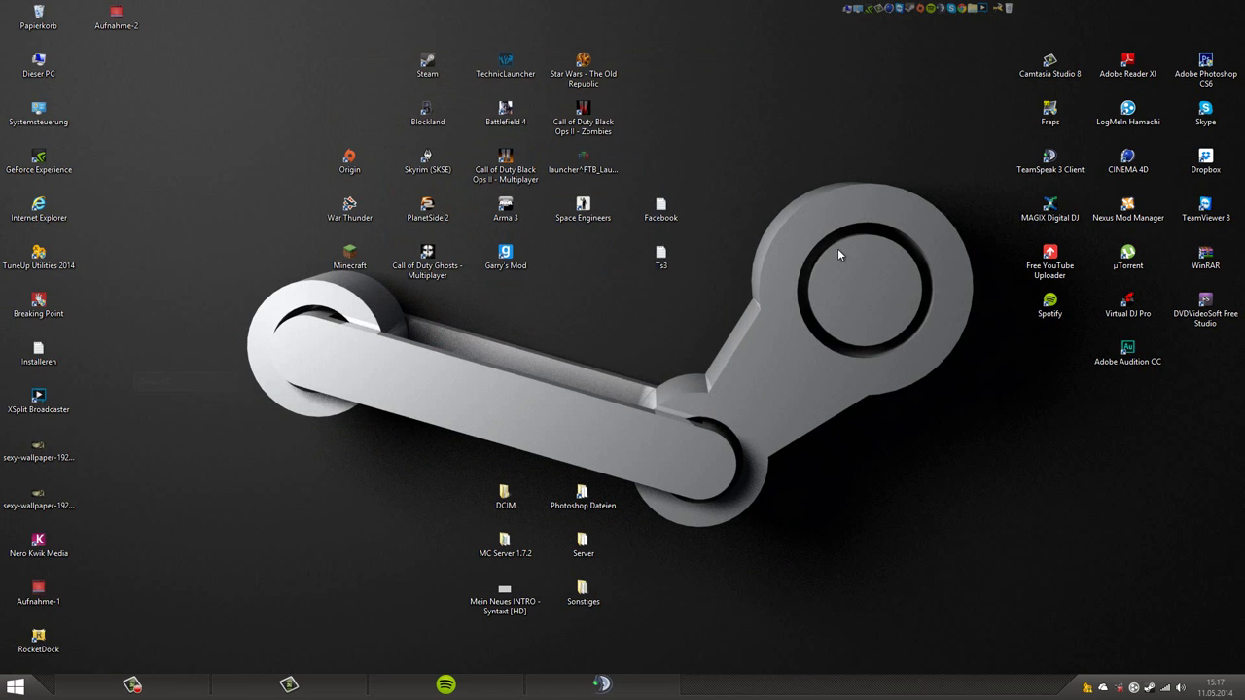
click(791, 212)
key(super)
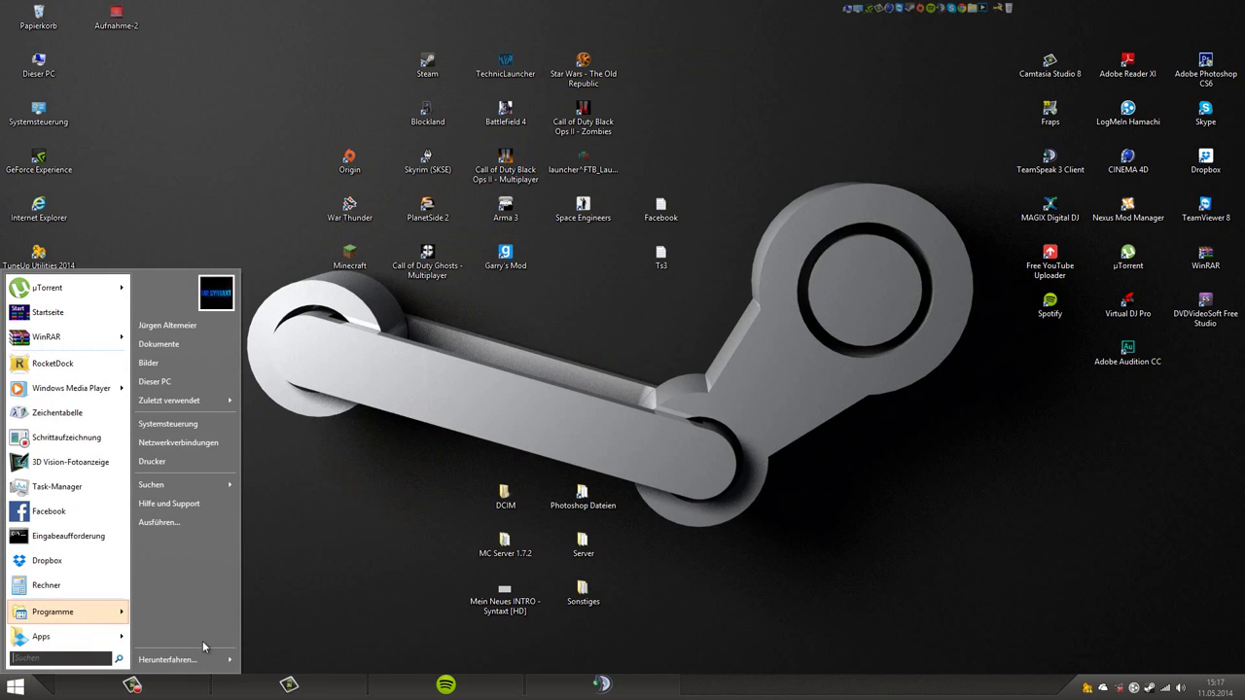
click(231, 660)
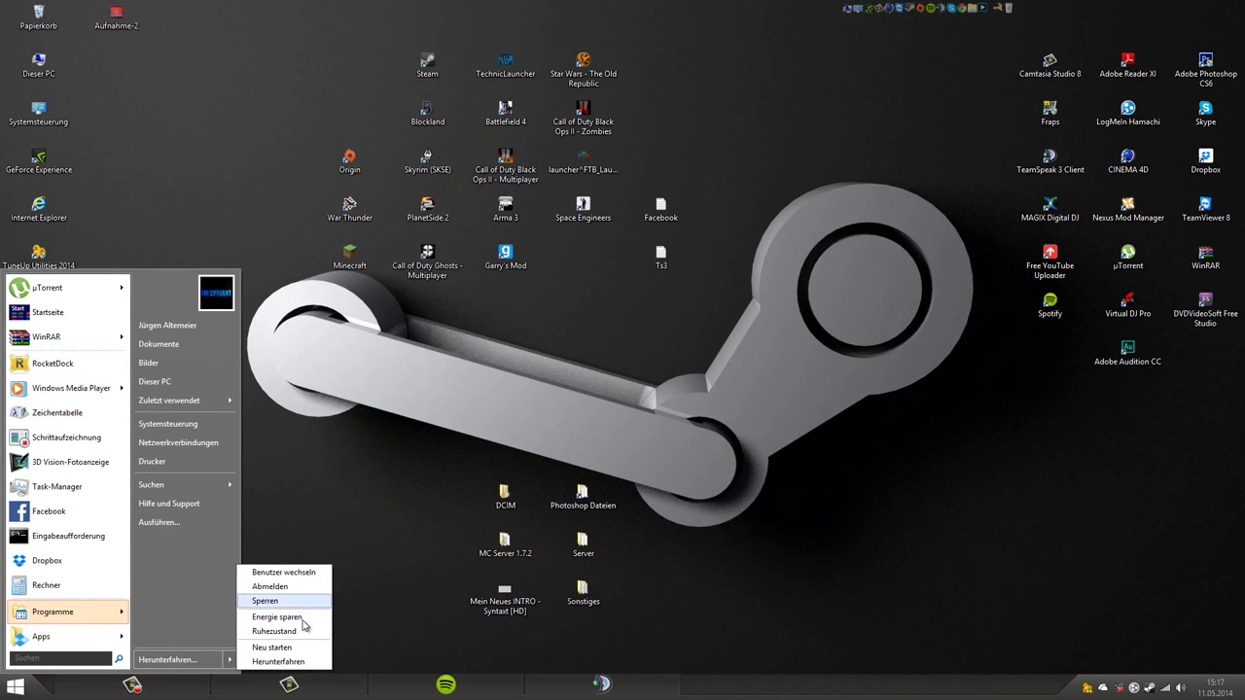
click(469, 374)
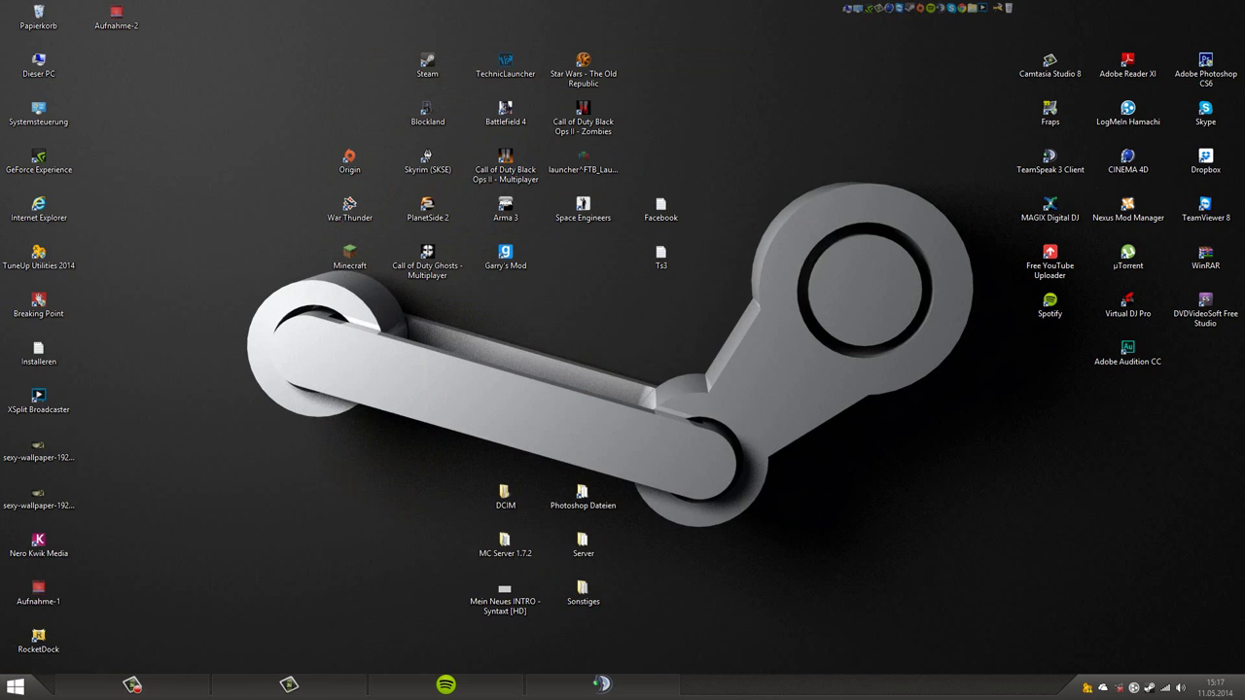
Open and close the start menu several times to demonstrate how it behaves.
key(super)
key(super)
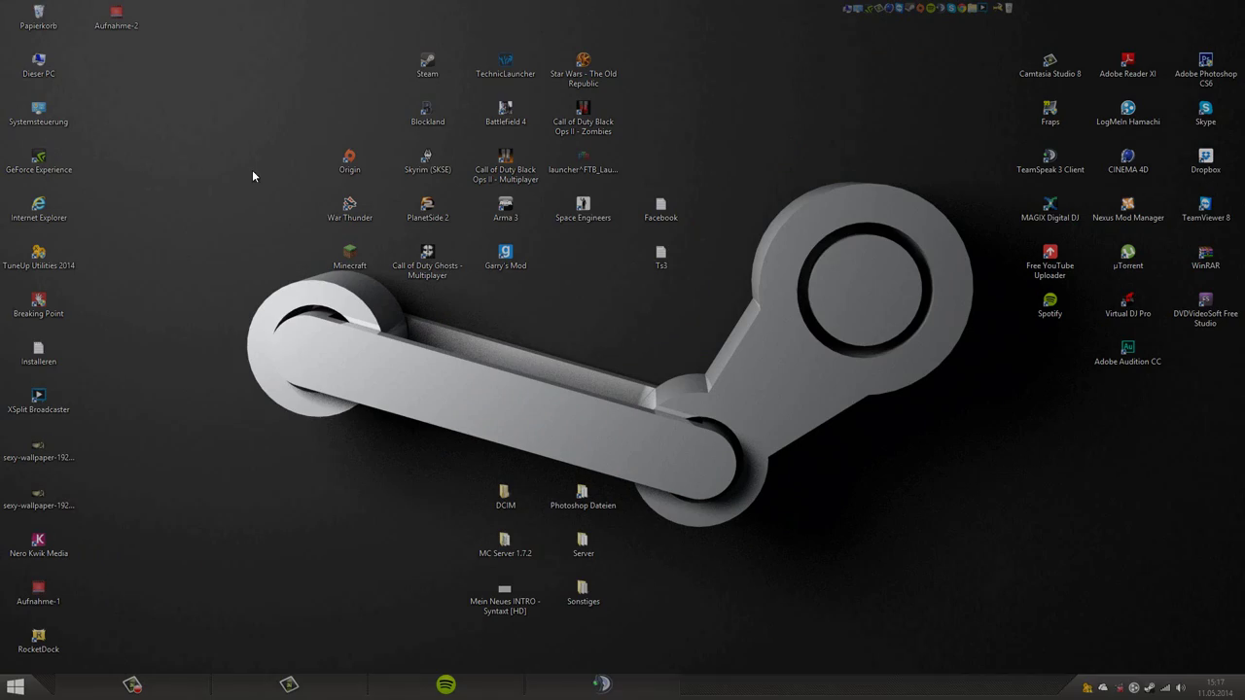
key(super)
key(super)
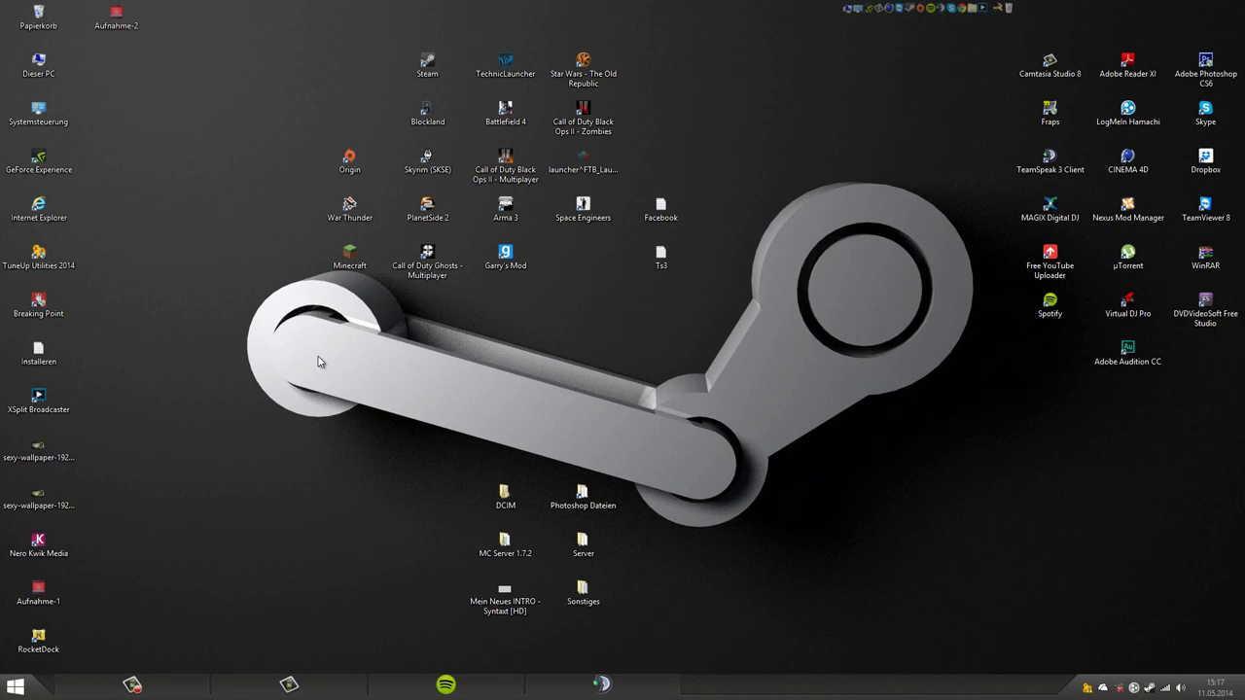
drag(373, 420, 627, 621)
click(17, 686)
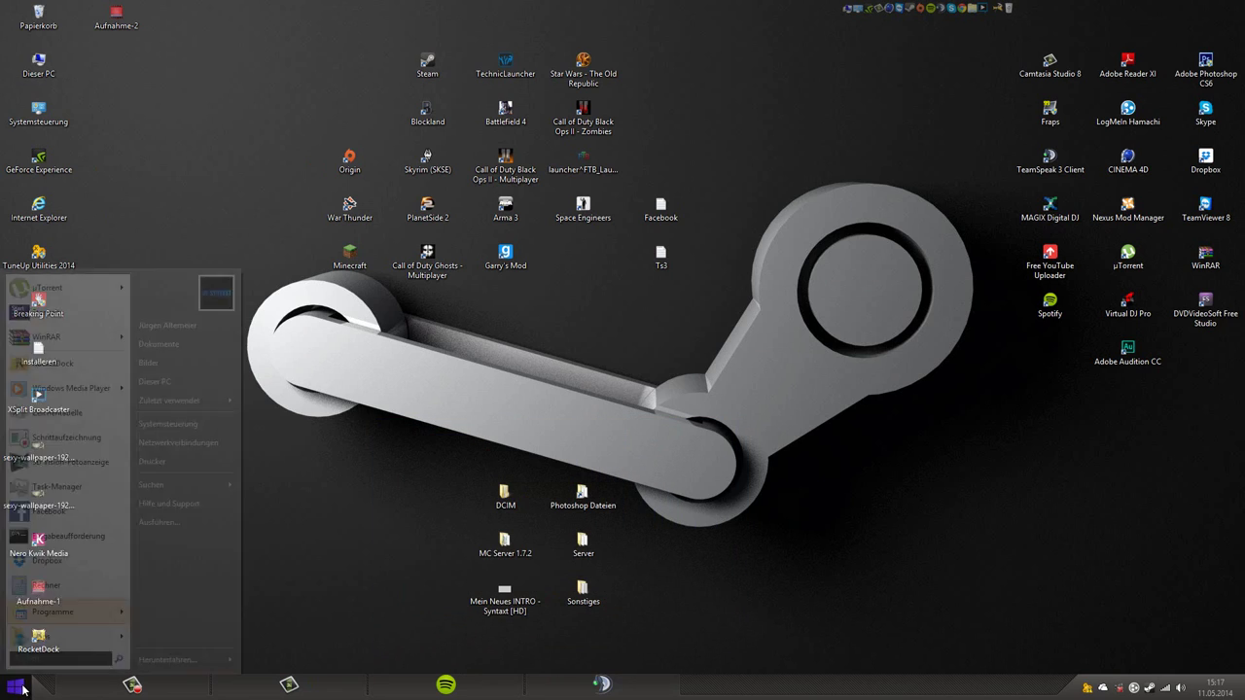
click(19, 689)
click(18, 687)
click(16, 686)
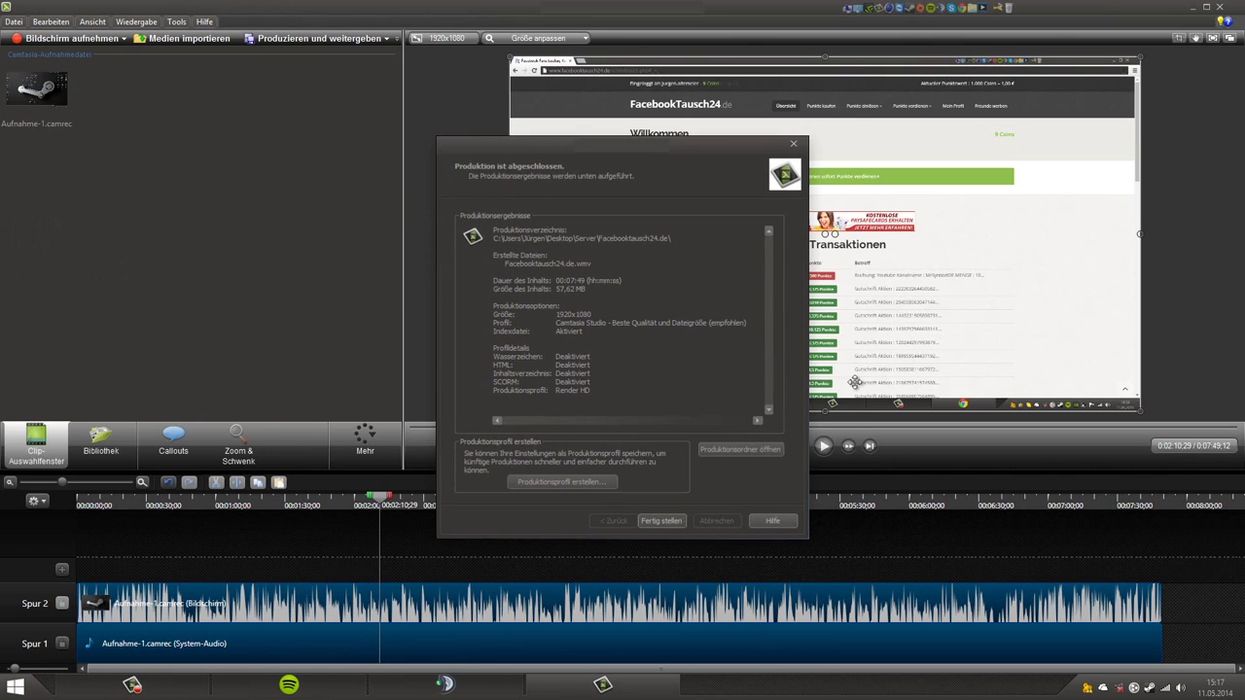
Finish the completed production dialog in Camtasia Studio and minimize the program to return to the desktop.
click(661, 520)
click(1192, 7)
drag(402, 442, 607, 608)
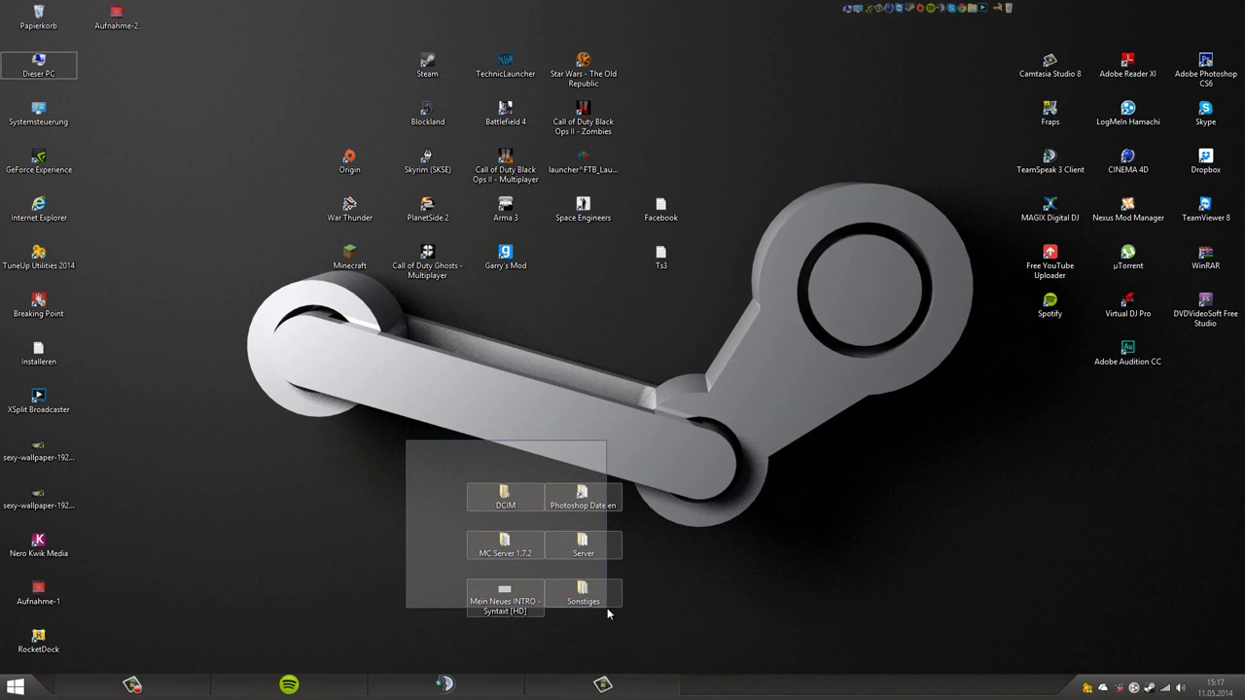
click(662, 647)
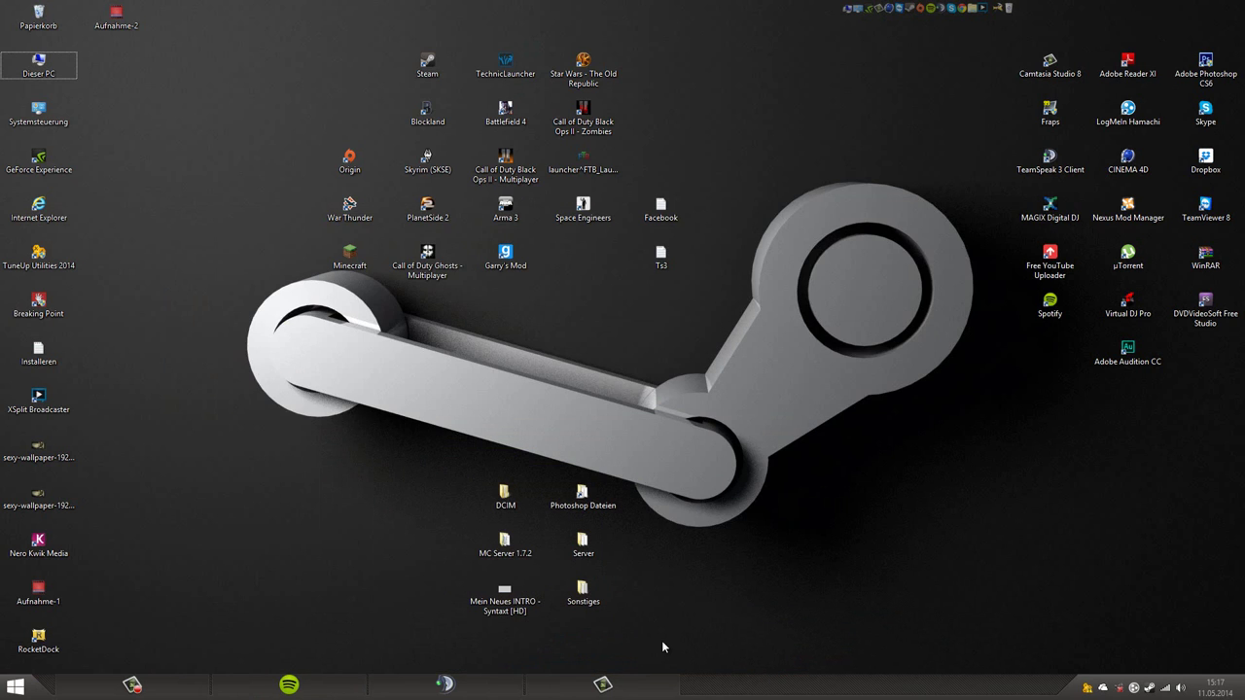